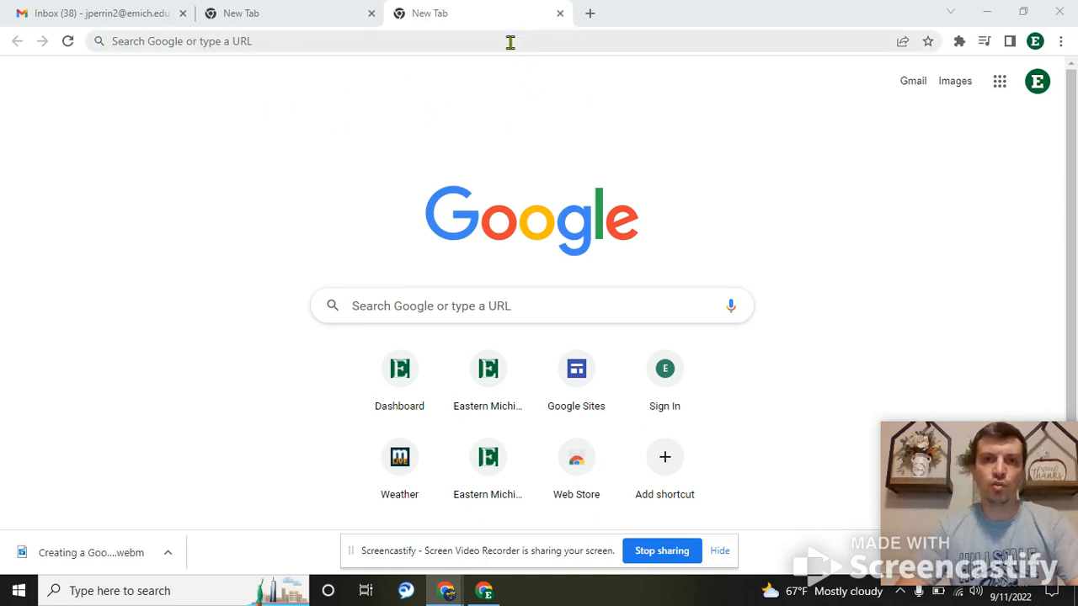
- Go to sites.google.com and start a new site from the Student Portfolio template
left_click(463, 47)
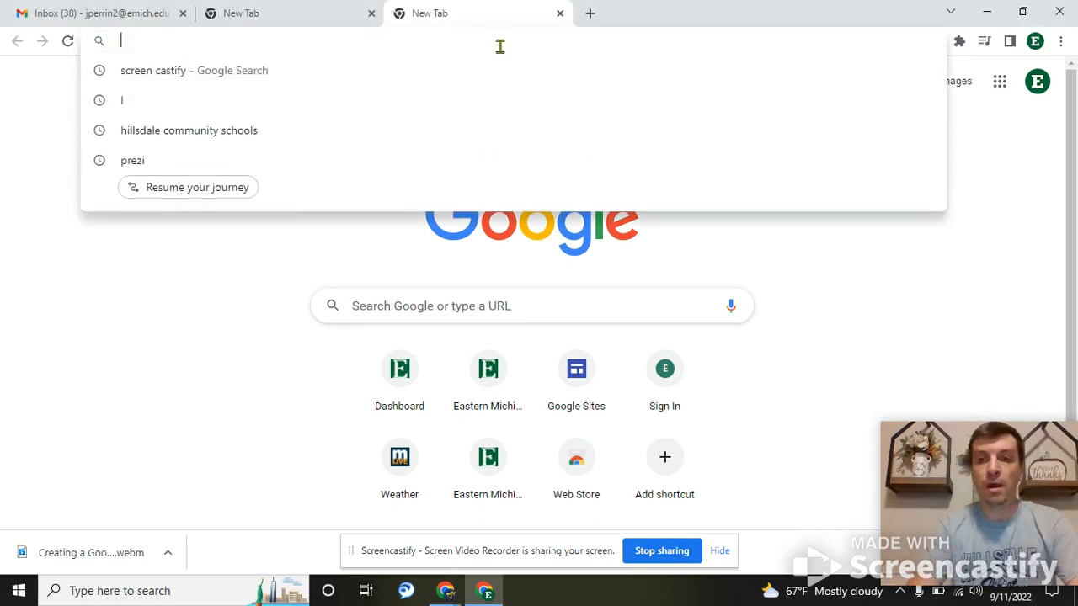
type("sites.google.com")
key("Return")
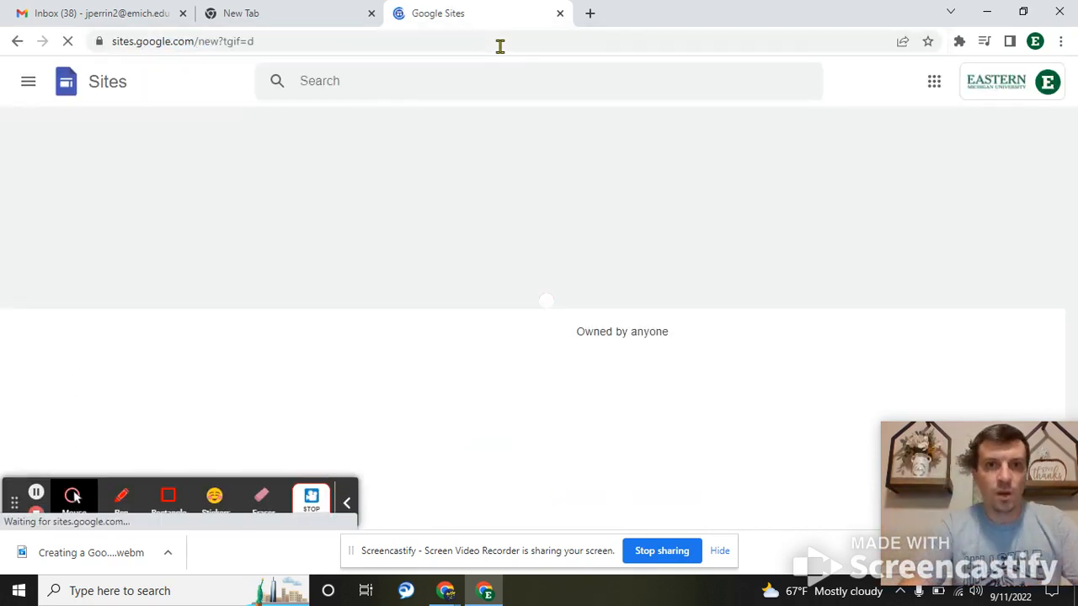
scroll(446, 311, "down", 2)
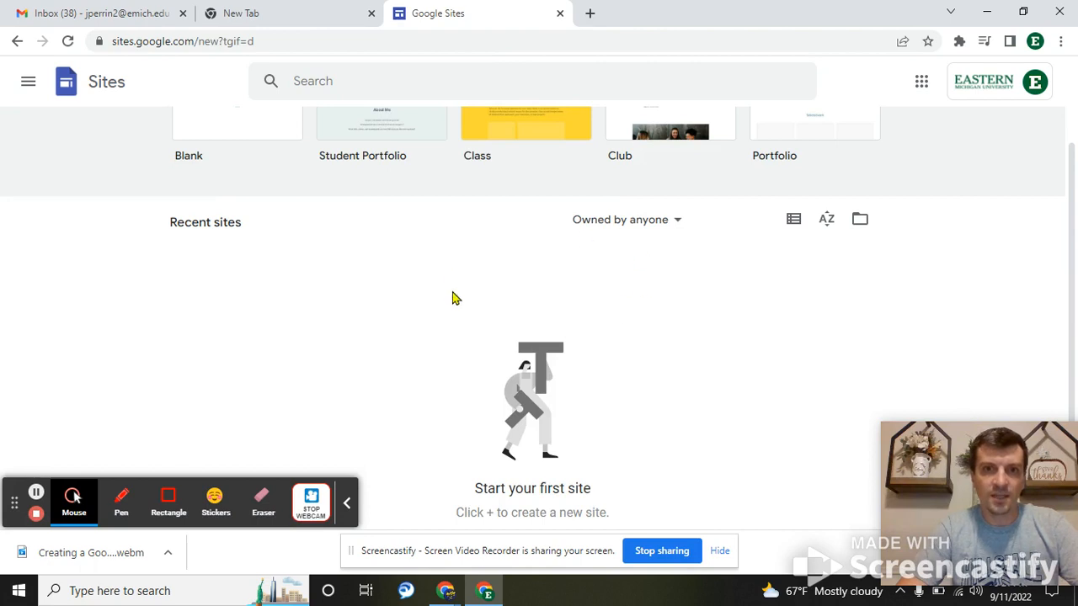
scroll(452, 298, "up", 2)
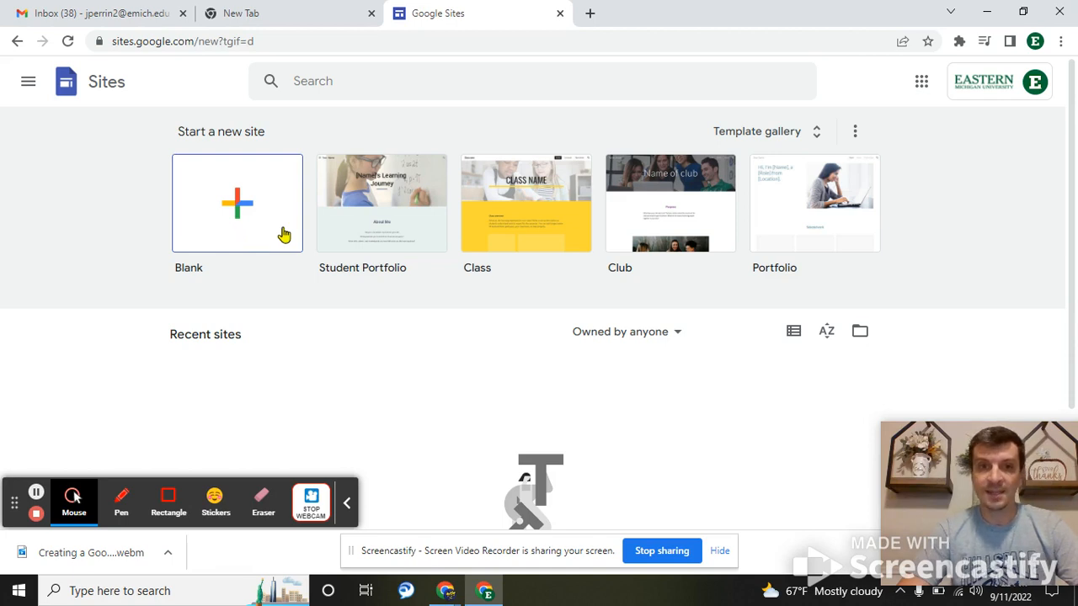
left_click(379, 190)
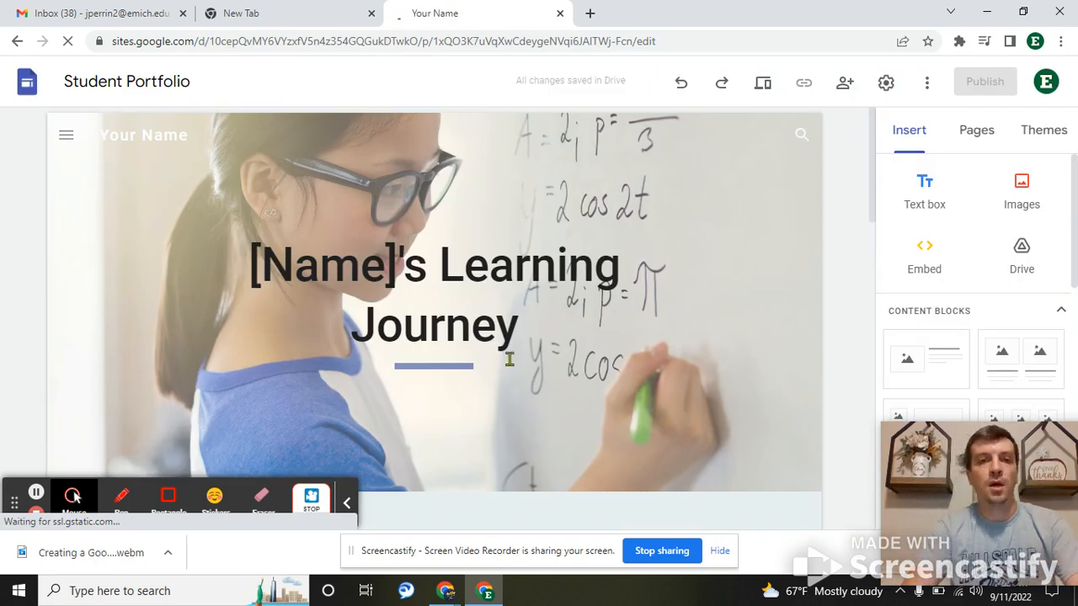
- Replace the 'Your Name' placeholder site name with the teacher's full name
left_click(510, 358)
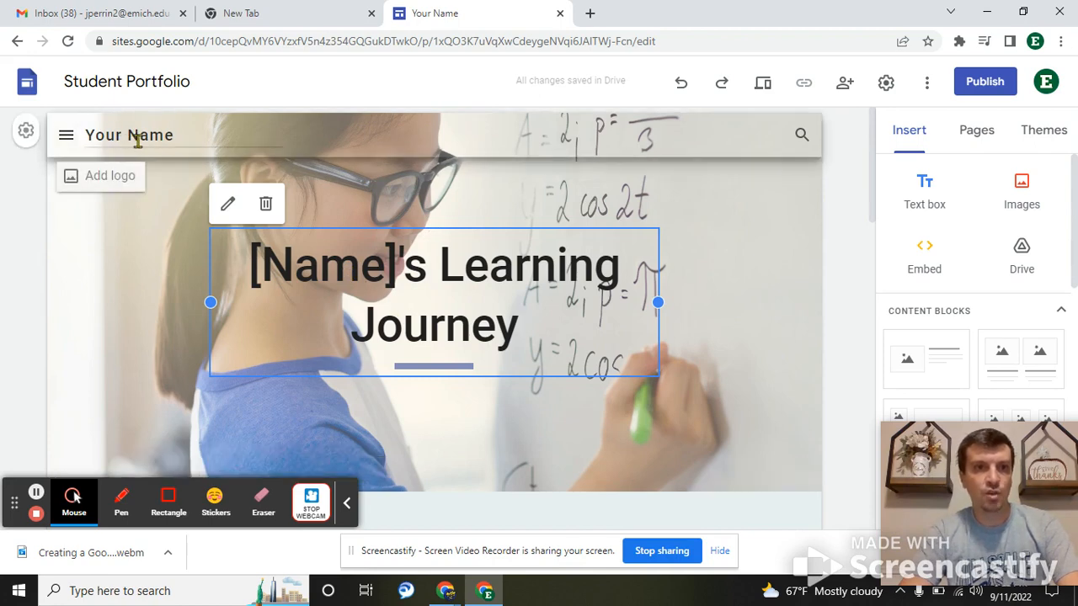
double_click(132, 139)
key("BackSpace")
key("BackSpace")
key("BackSpace")
key("BackSpace")
key("BackSpace")
key("BackSpace")
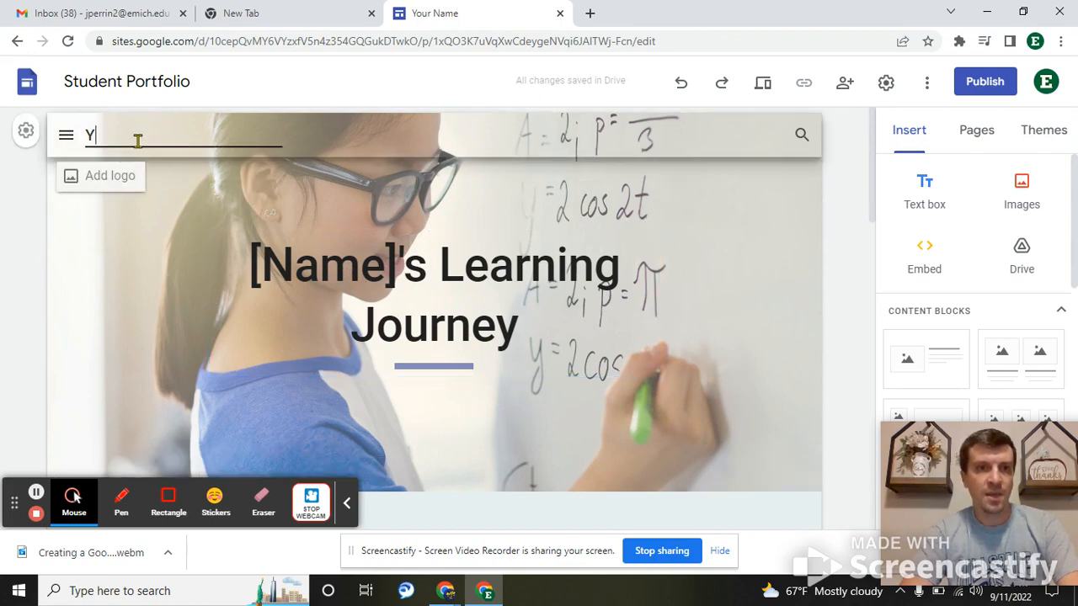
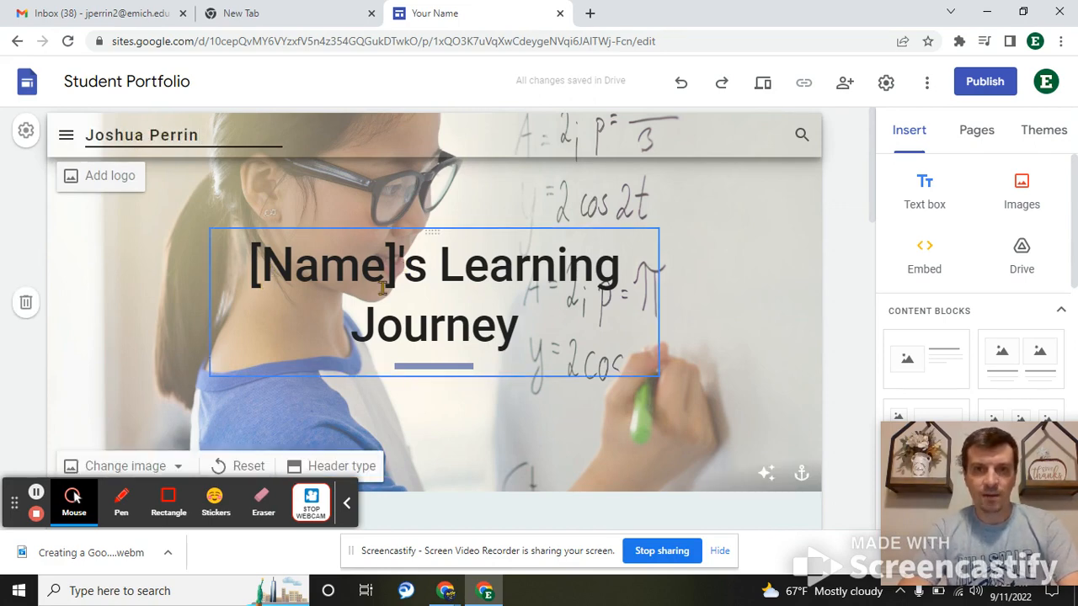
- Change the page title to the teacher's name followed by 'Student Portfolio', fixing the typos
triple_click(353, 287)
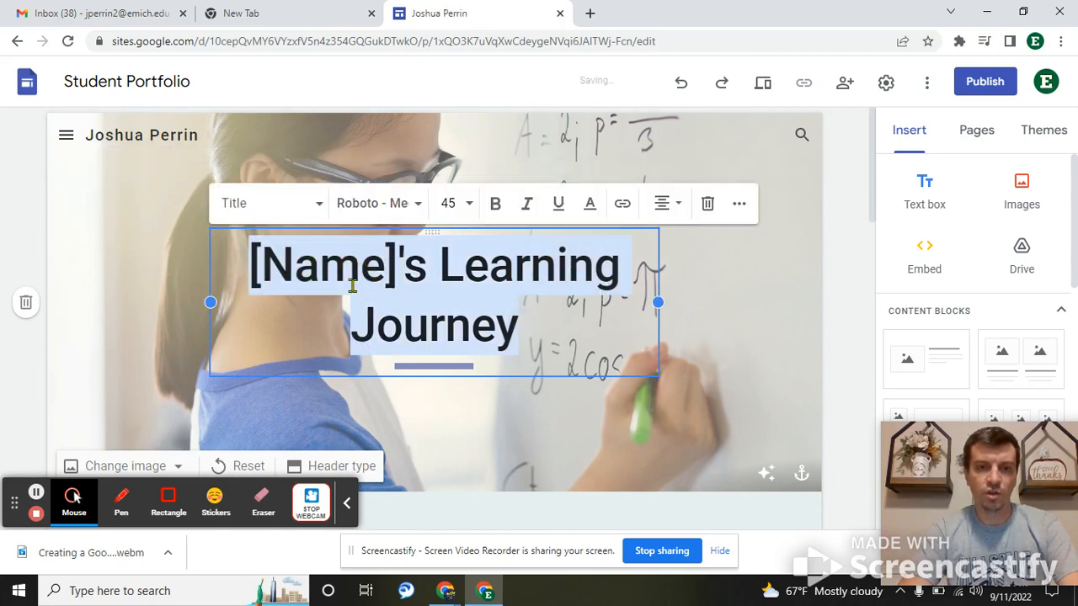
key("BackSpace")
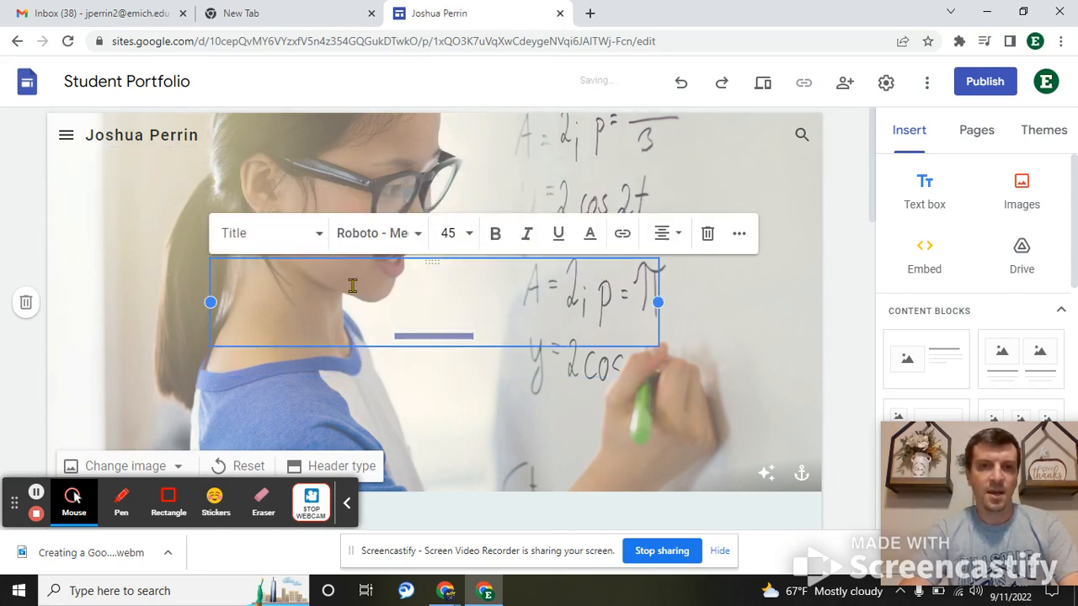
type("M")
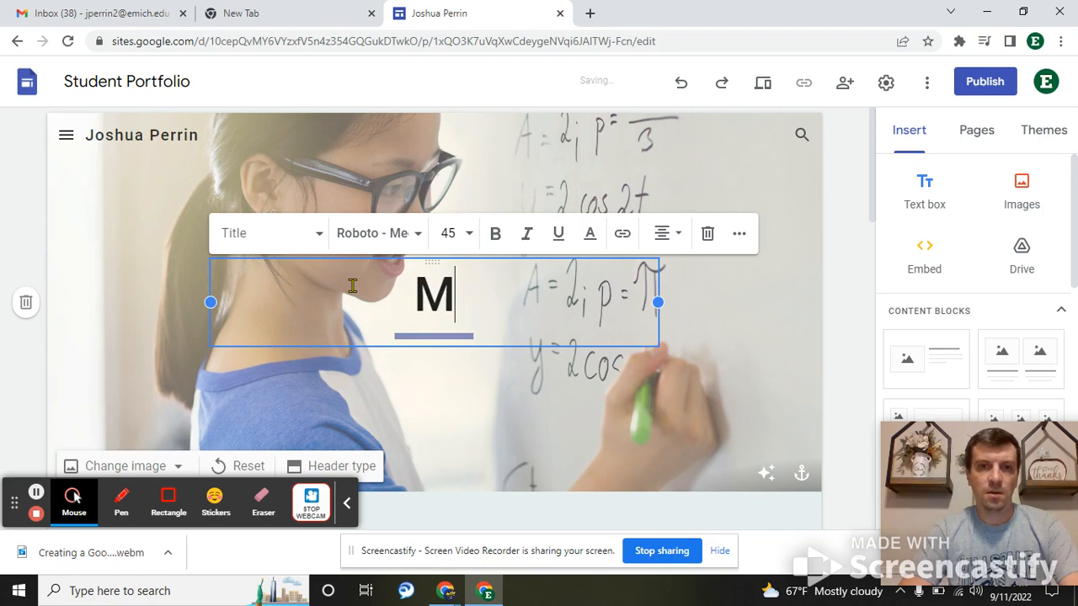
type("r. Perrin's ")
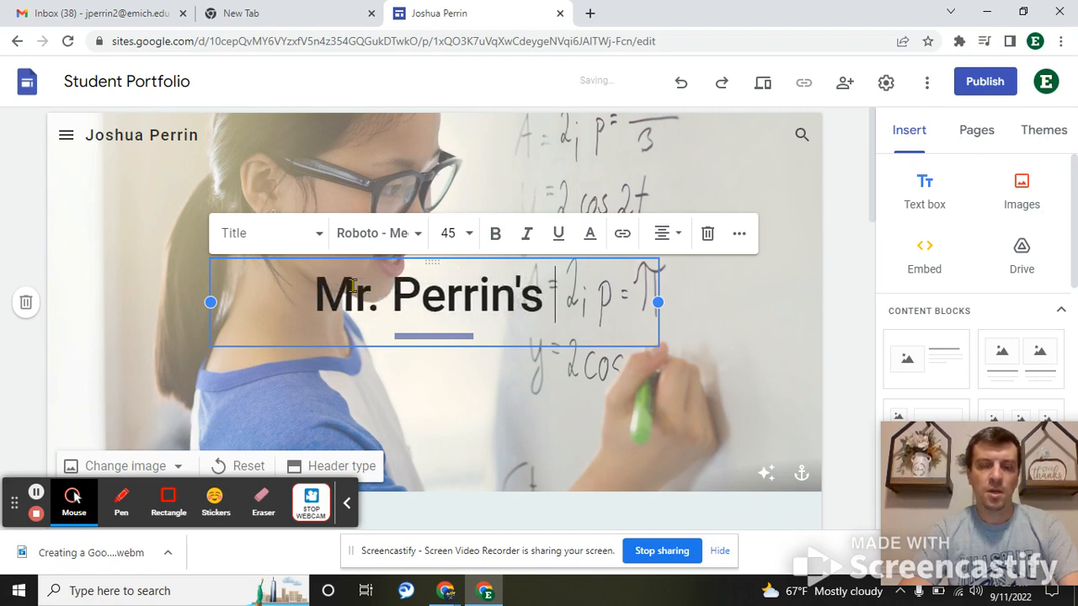
type("Student Proto")
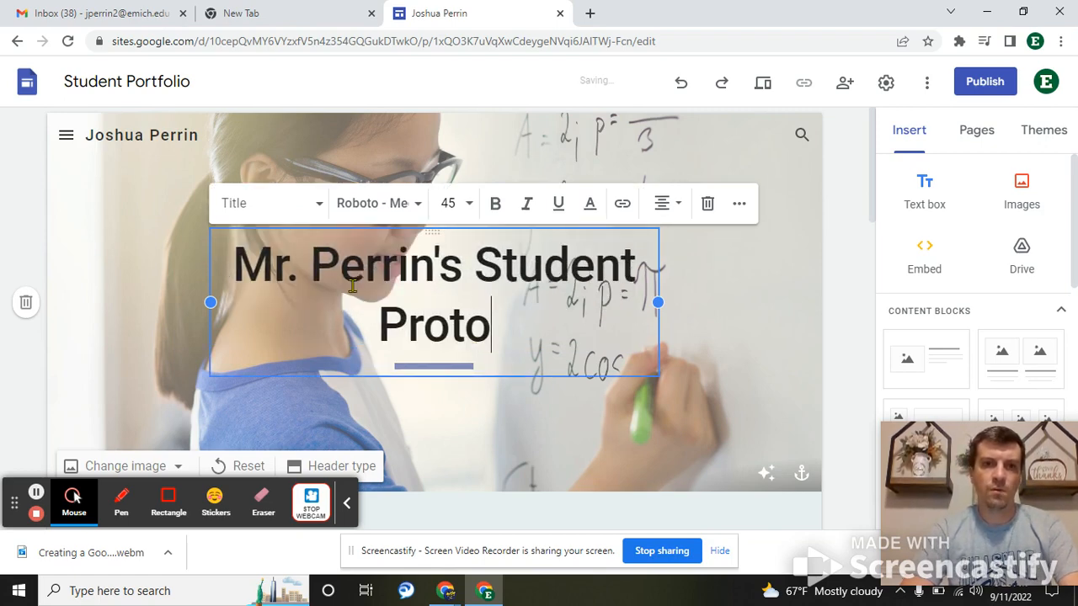
key("BackSpace")
type("folic")
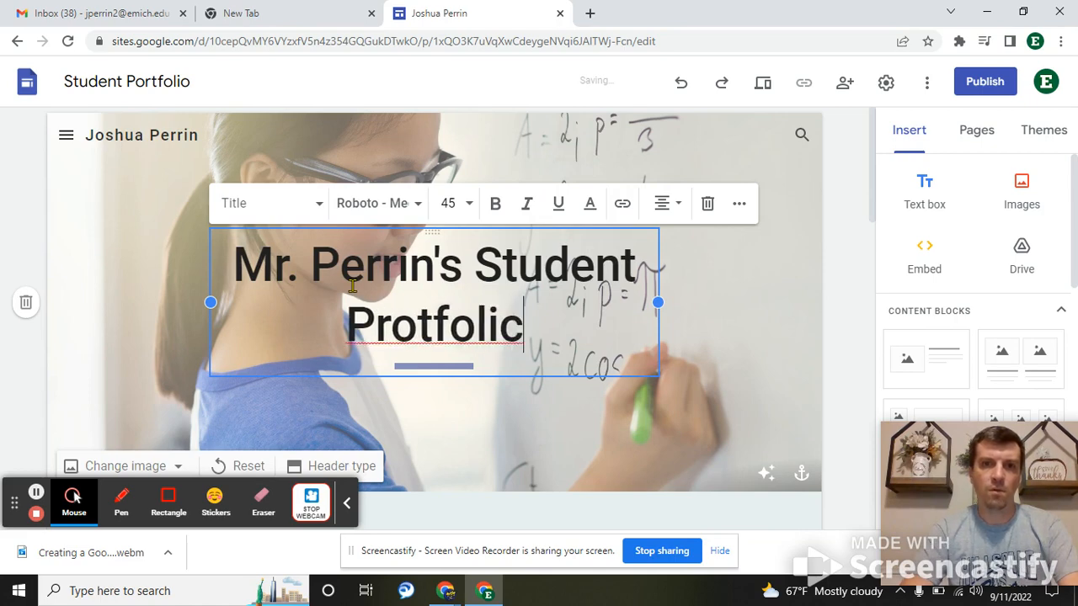
key("BackSpace")
type("o")
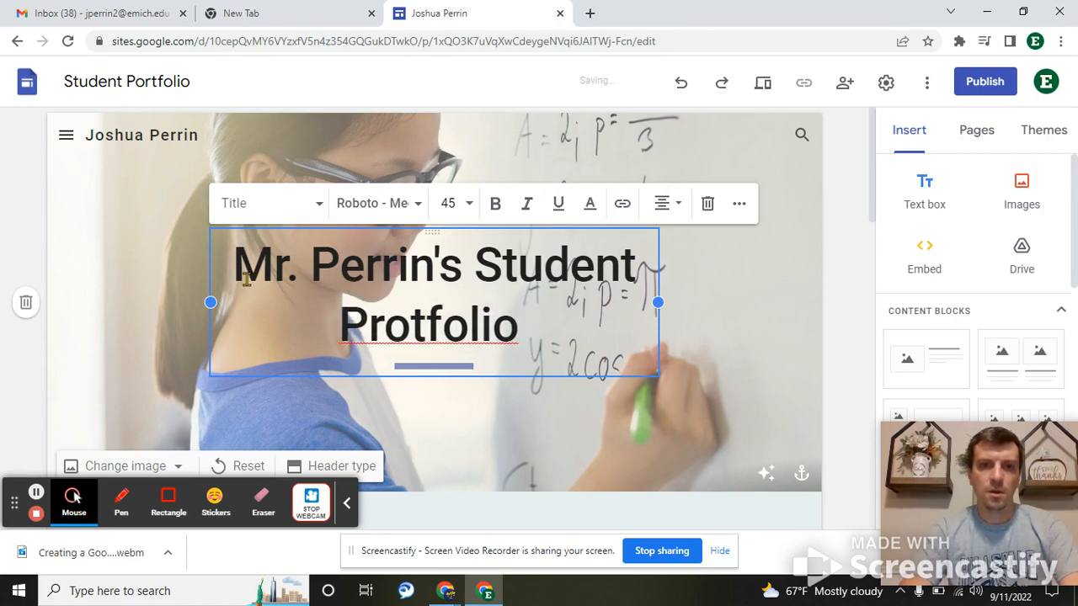
double_click(432, 333)
type("Portfolio")
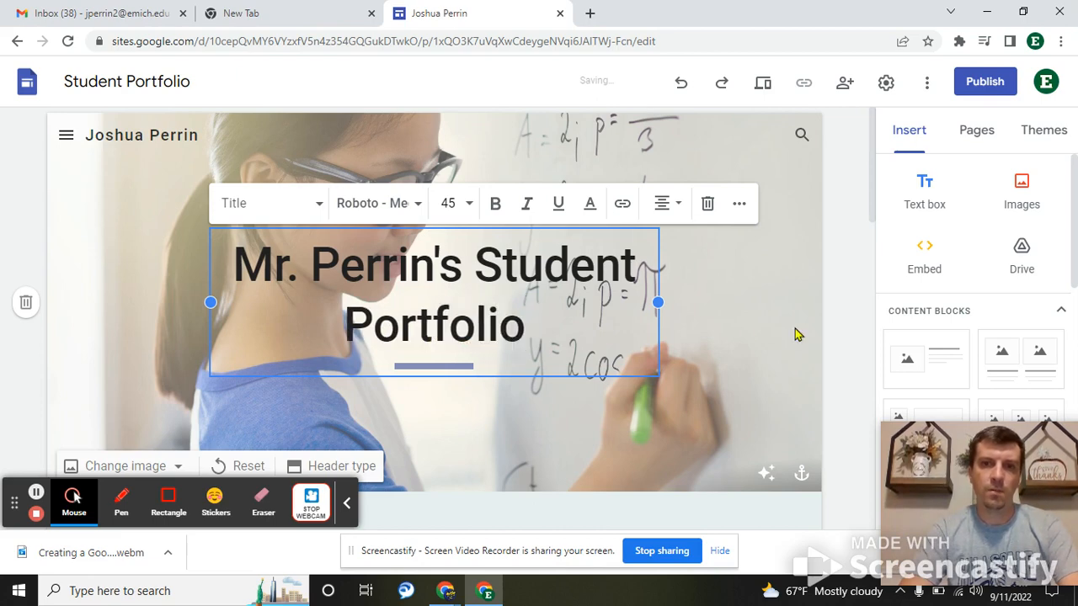
left_click(840, 329)
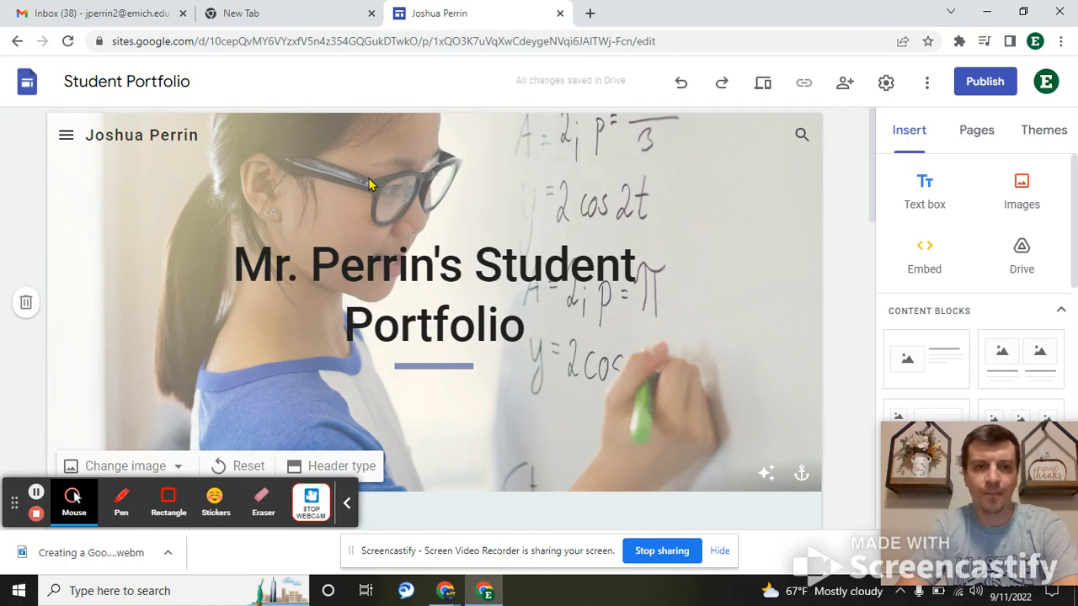
- Set the header background to the gallery photo of a laptop, coffee cup and notebook
scroll(253, 221, "down", 2)
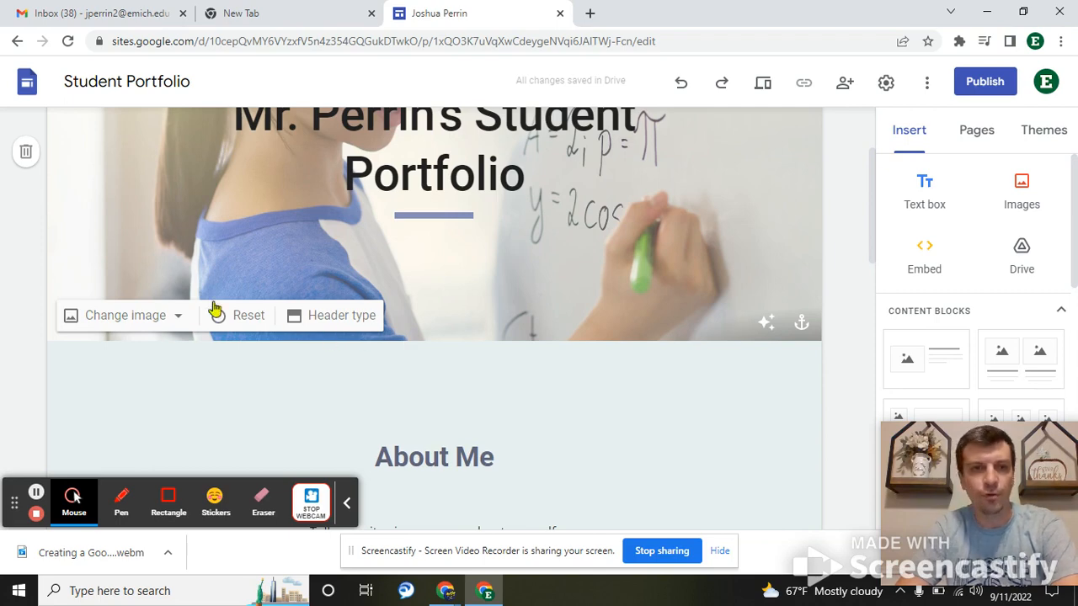
left_click(158, 317)
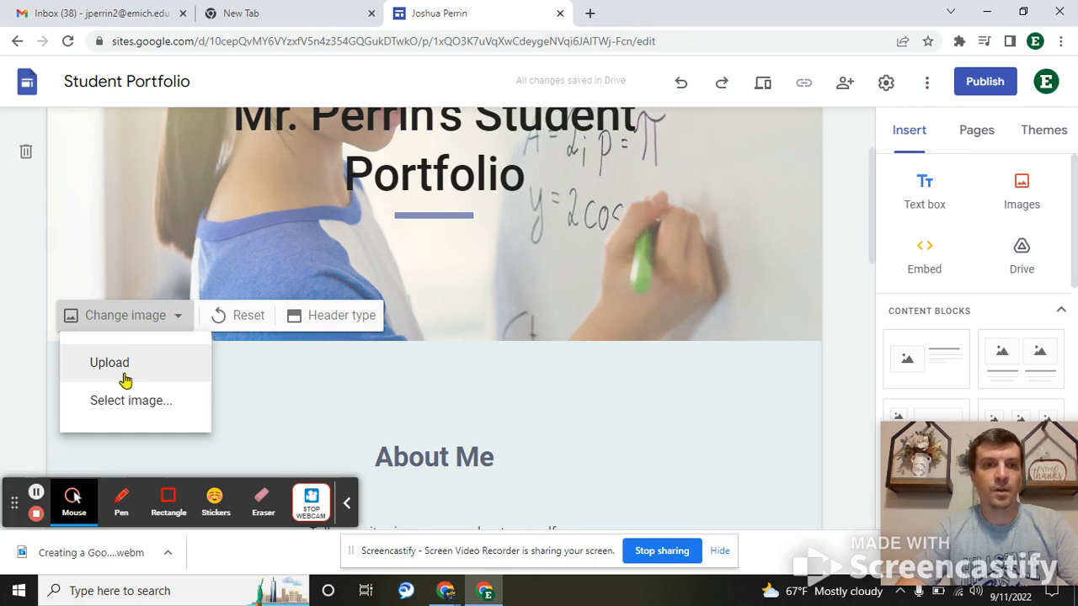
left_click(122, 400)
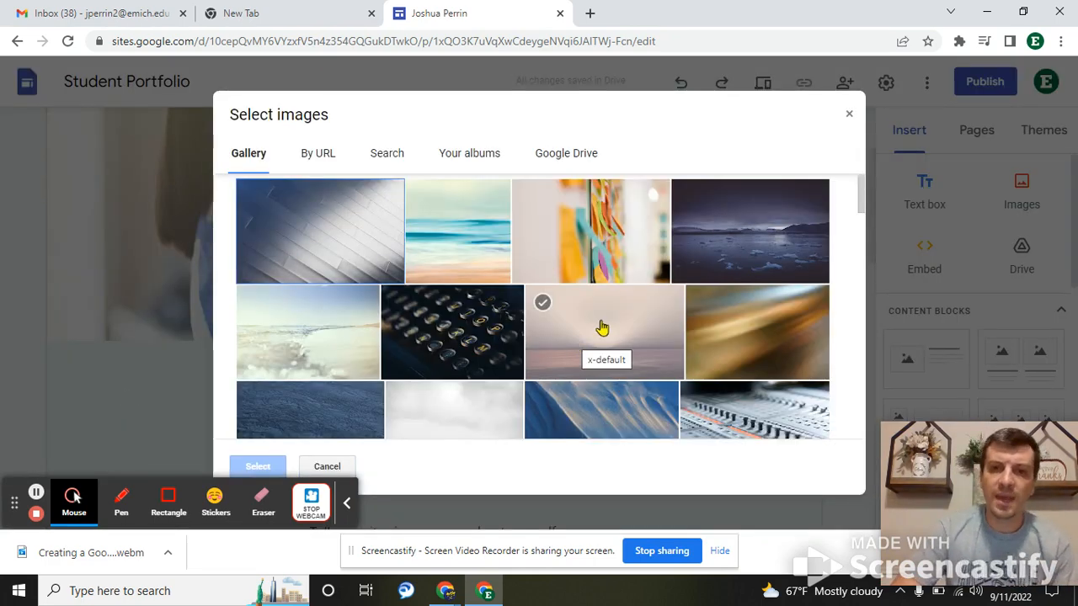
scroll(575, 345, "down", 3)
scroll(602, 329, "down", 2)
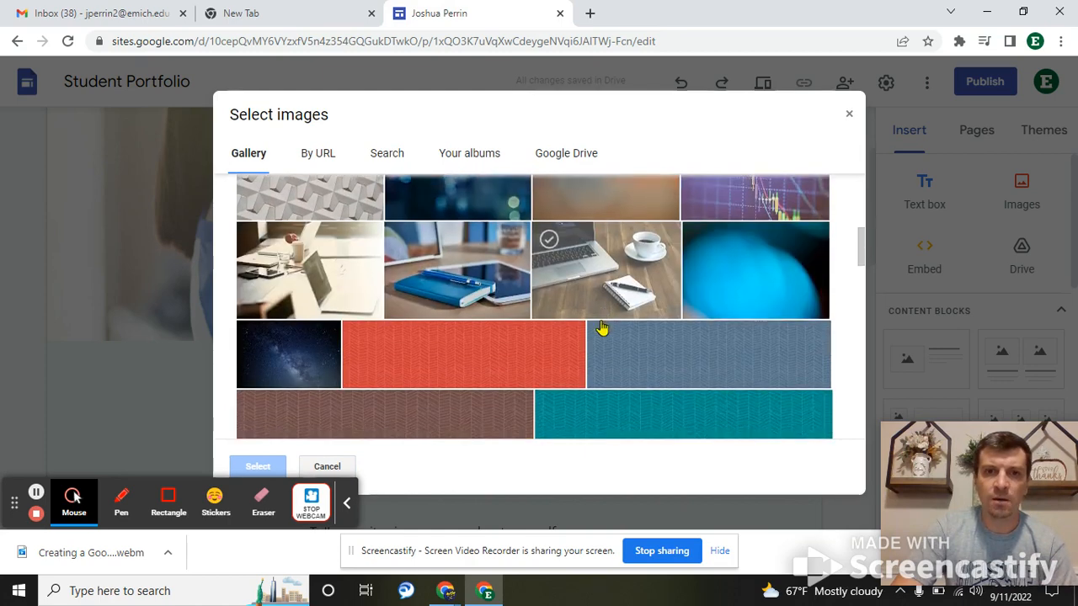
scroll(602, 329, "up", 1)
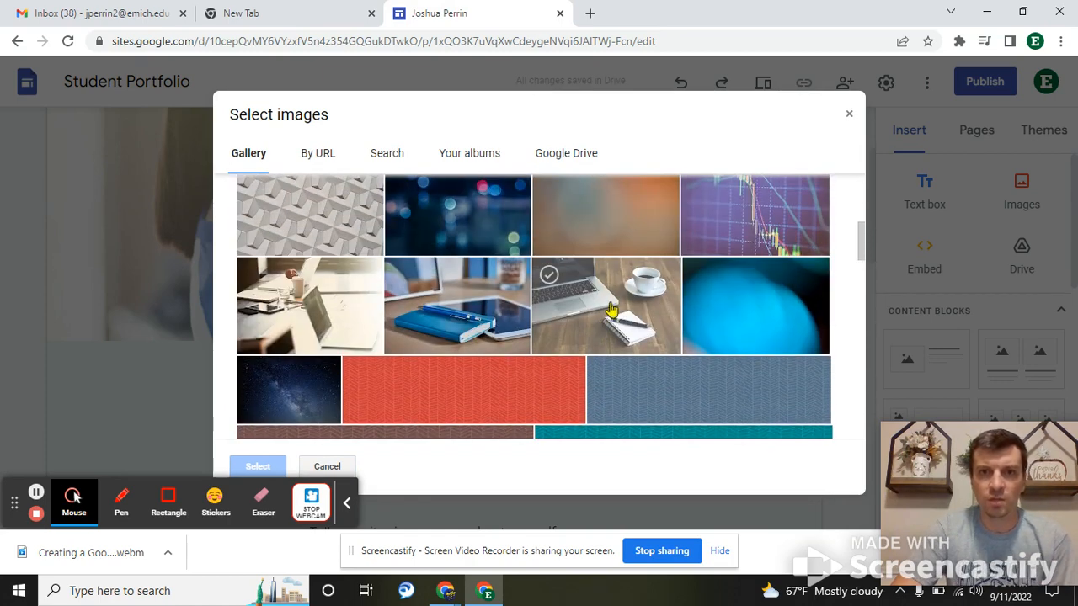
left_click(611, 311)
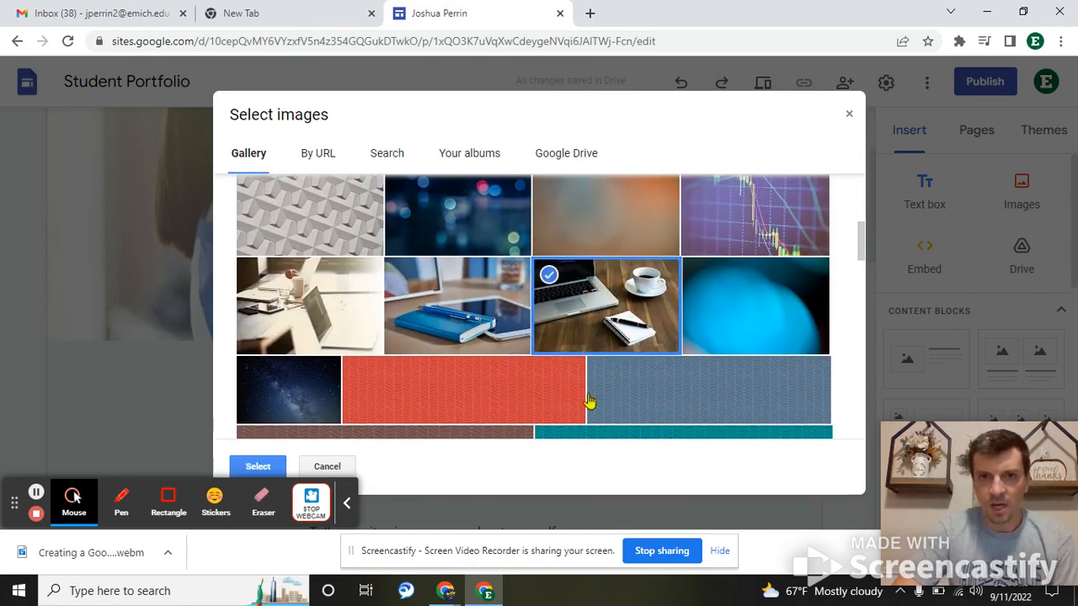
left_click(257, 469)
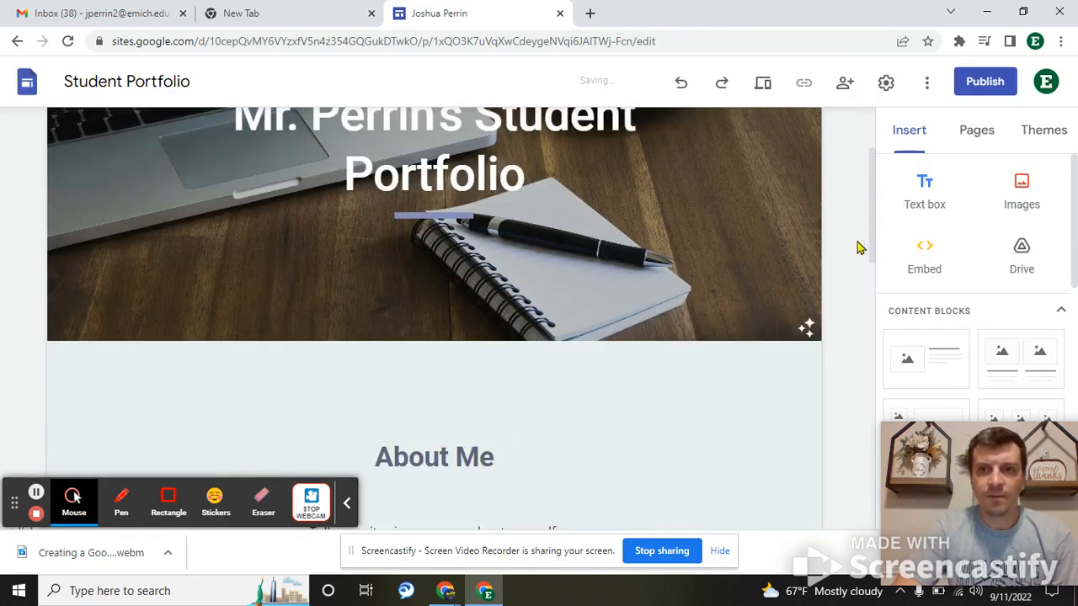
scroll(839, 316, "up", 2)
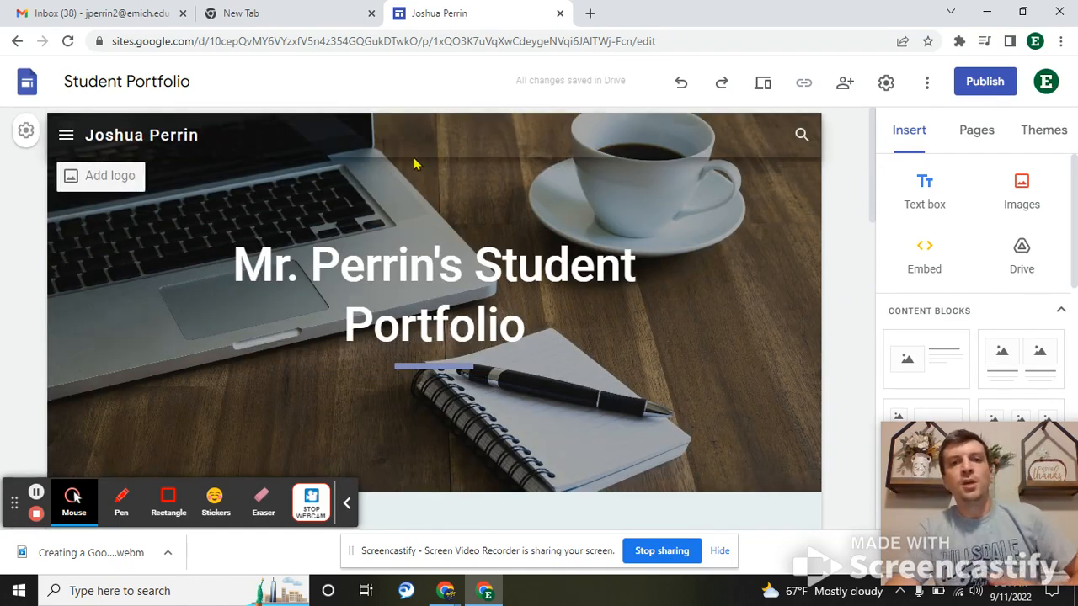
scroll(621, 208, "down", 2)
scroll(621, 208, "down", 3)
scroll(621, 208, "up", 3)
scroll(621, 208, "down", 2)
scroll(622, 208, "down", 2)
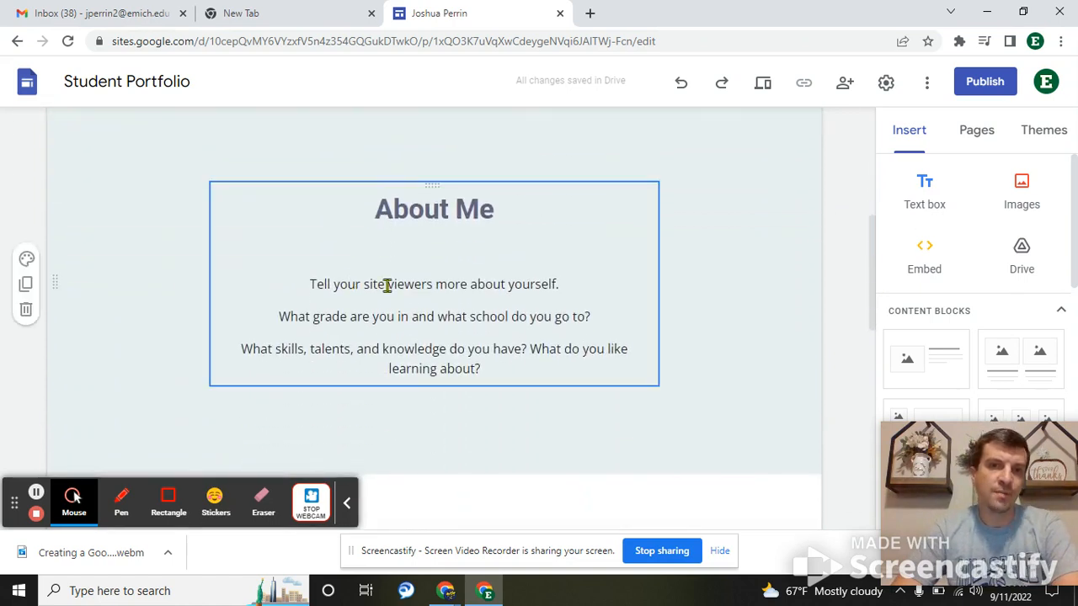
left_click(362, 284)
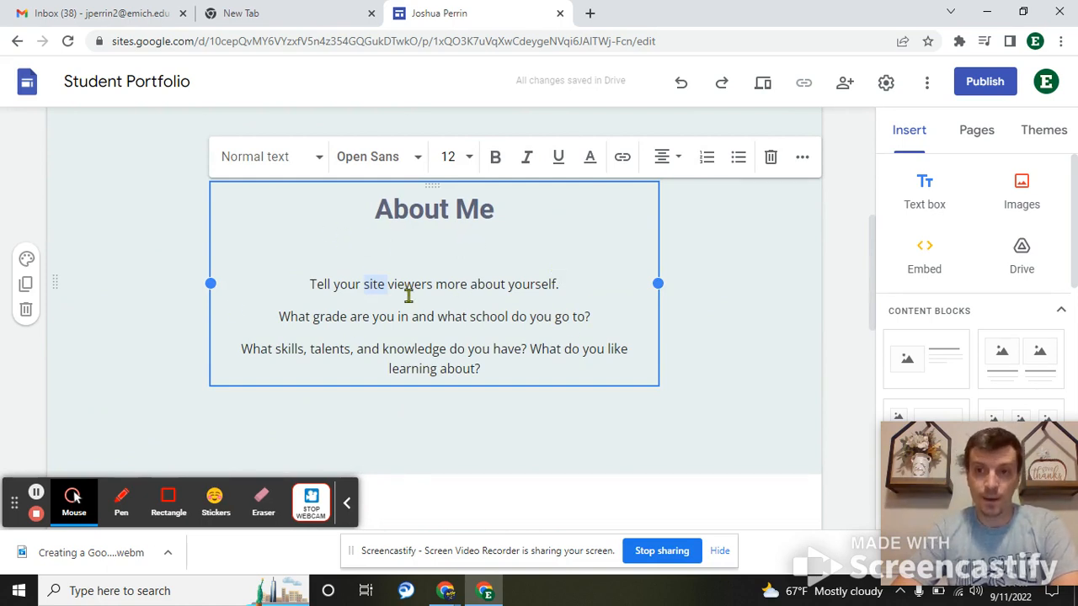
scroll(408, 296, "down", 10)
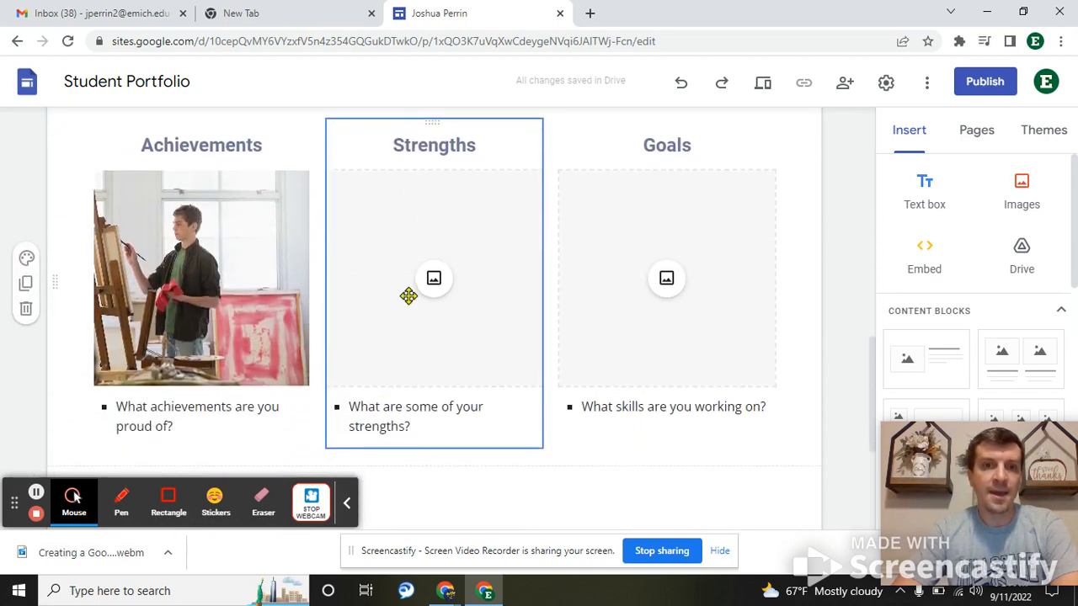
scroll(408, 297, "up", 2)
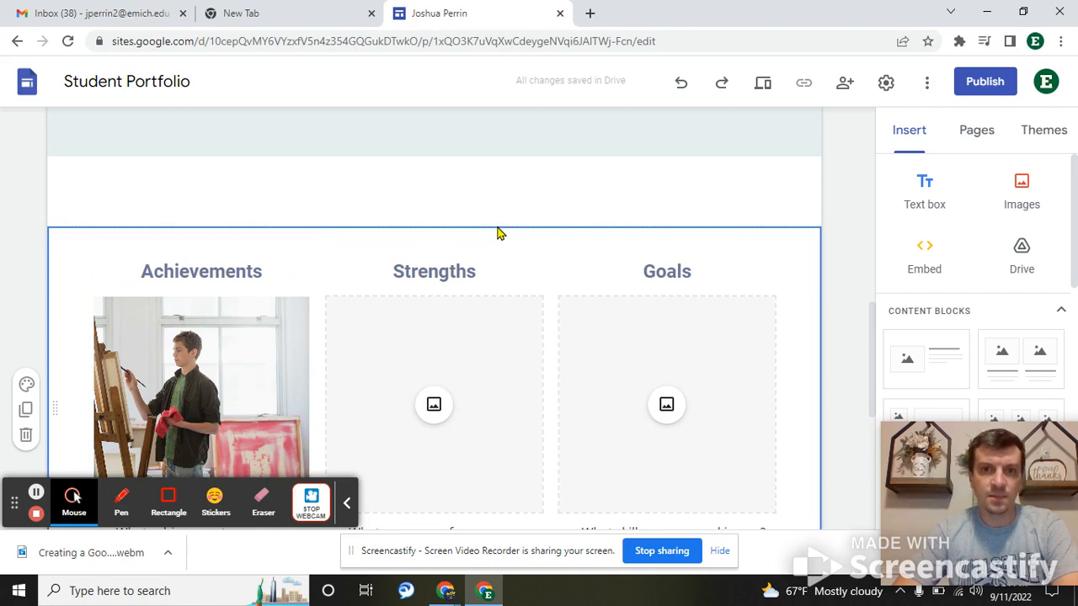
key("Delete")
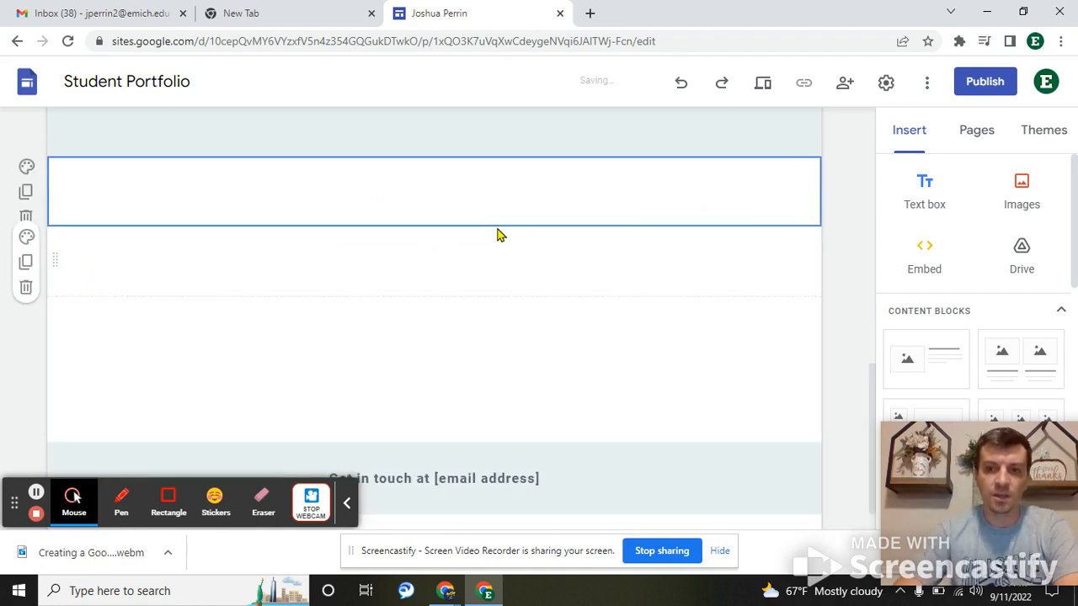
scroll(496, 296, "up", 3)
scroll(496, 299, "down", 4)
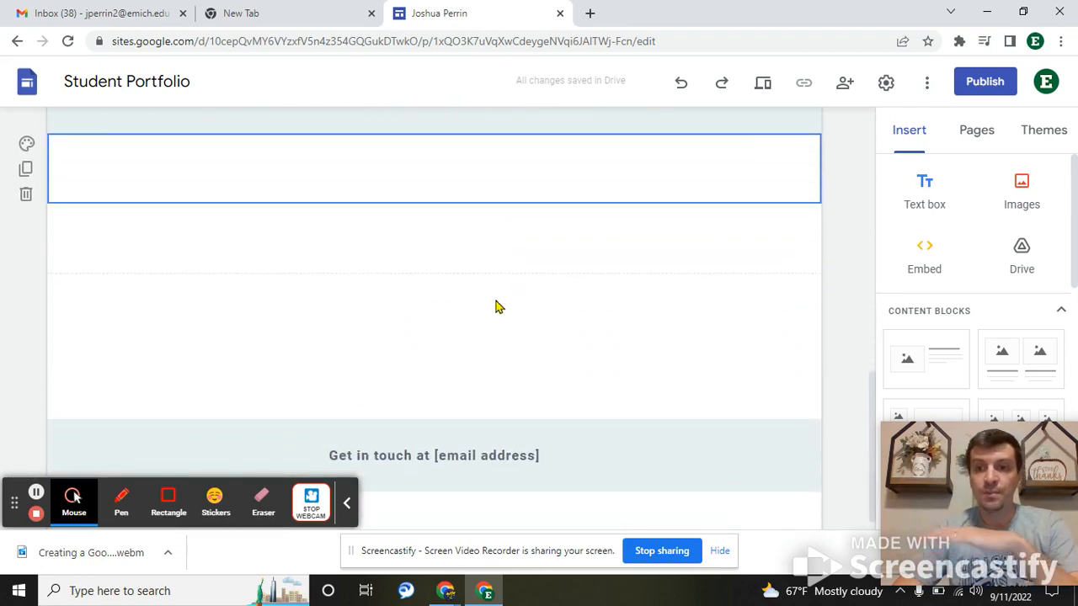
scroll(496, 306, "up", 8)
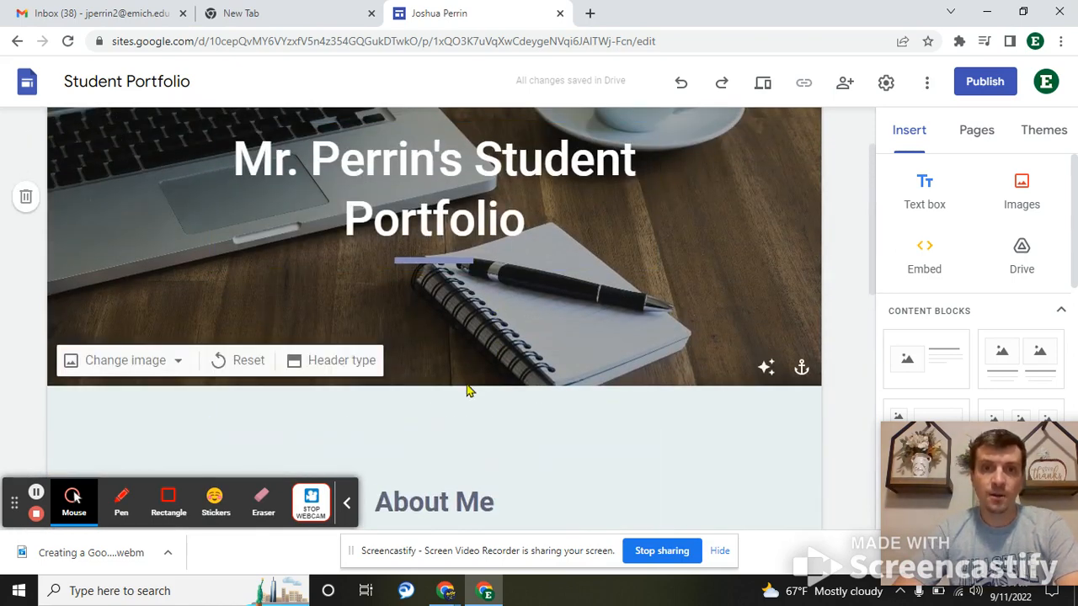
scroll(467, 382, "down", 3)
scroll(439, 407, "down", 5)
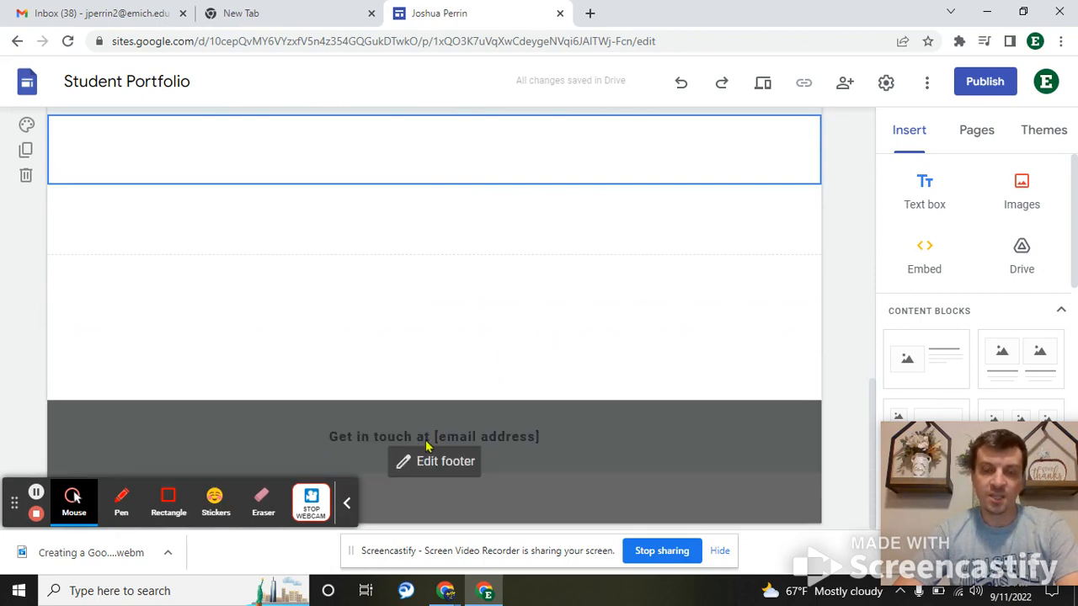
left_click(500, 436)
- Replace the footer's [email address] placeholder with the teacher's school e-mail address
double_click(508, 436)
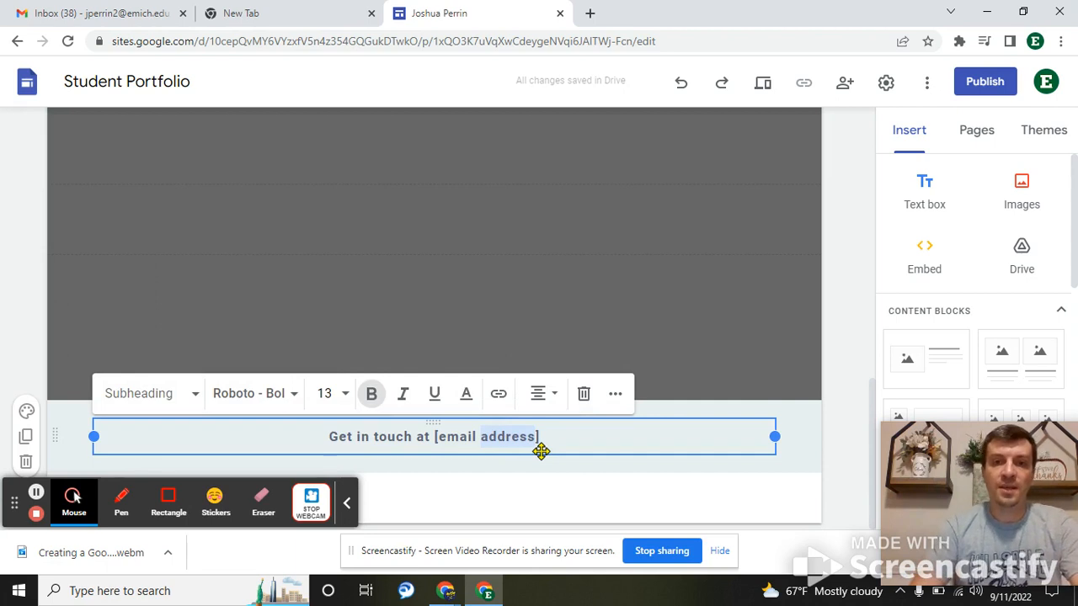
key("BackSpace")
left_click(513, 436)
key("BackSpace")
key("BackSpace")
key("BackSpace")
key("BackSpace")
key("BackSpace")
key("BackSpace")
key("BackSpace")
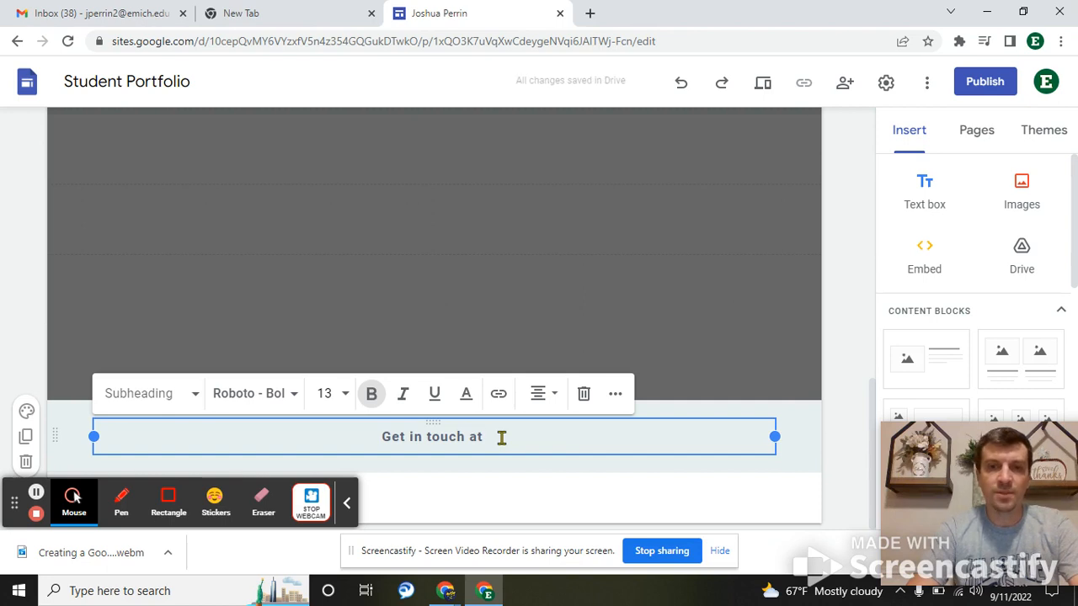
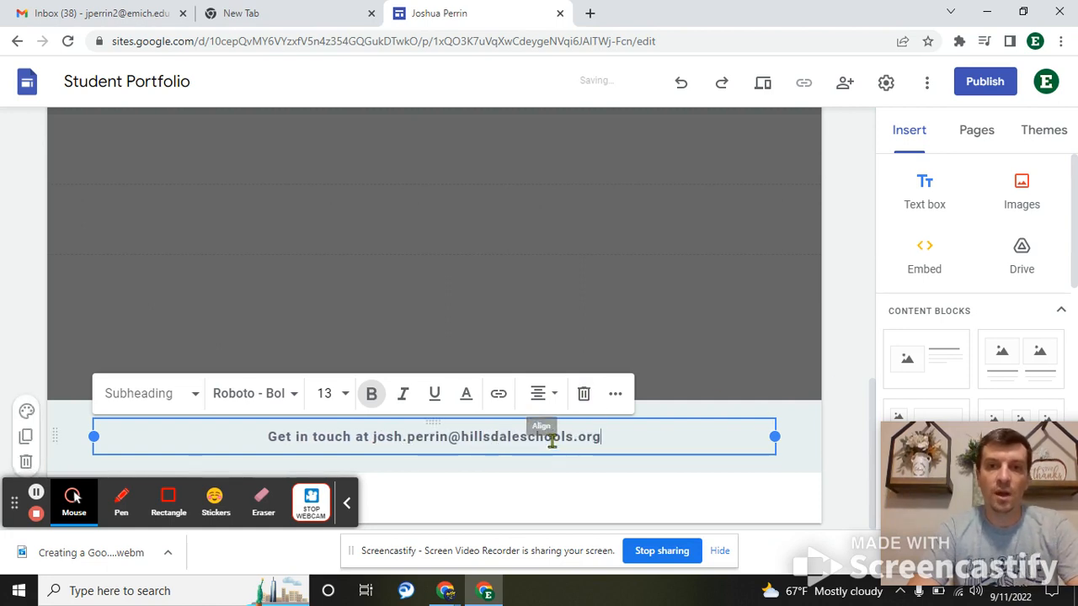
left_click(845, 308)
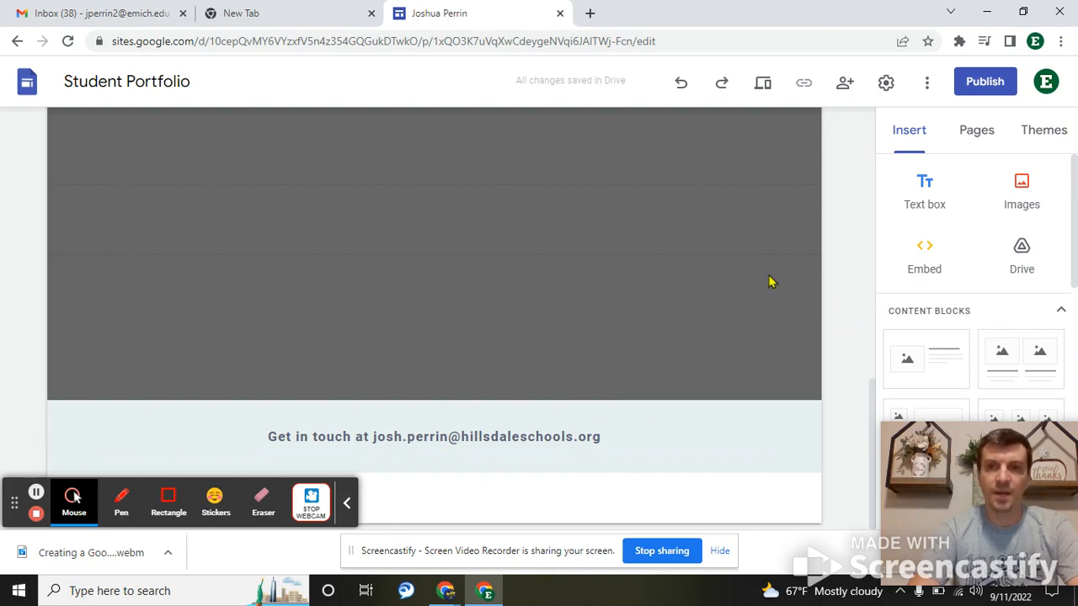
- Preview the site's navigation menu, then show the Pages panel listing Home, Classes and Activities
scroll(515, 327, "up", 6)
scroll(513, 325, "up", 1)
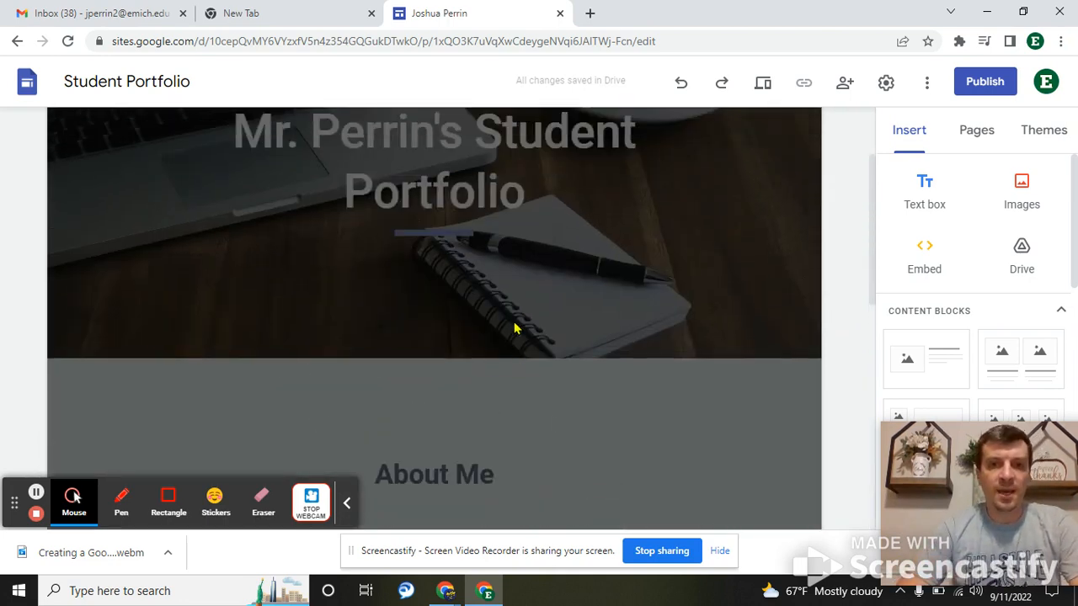
scroll(710, 272, "down", 2)
left_click(724, 204)
scroll(612, 280, "up", 3)
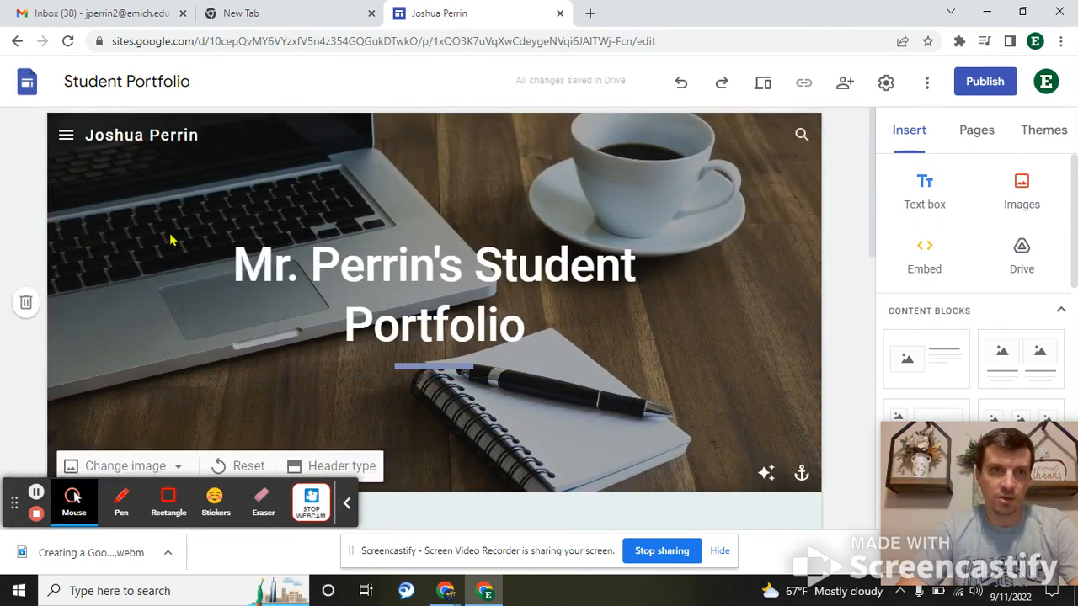
left_click(66, 140)
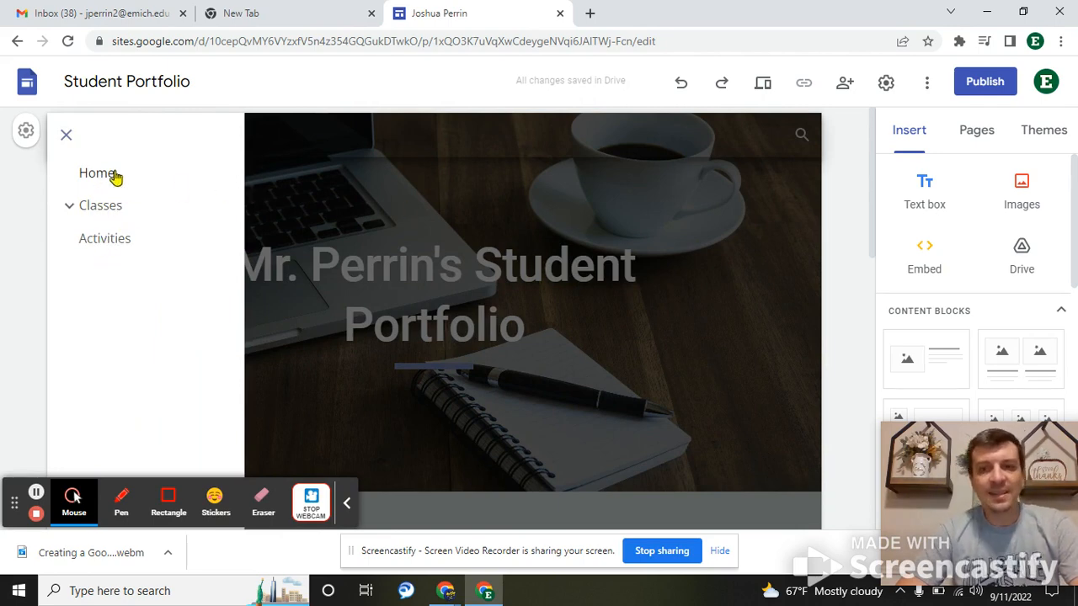
left_click(977, 135)
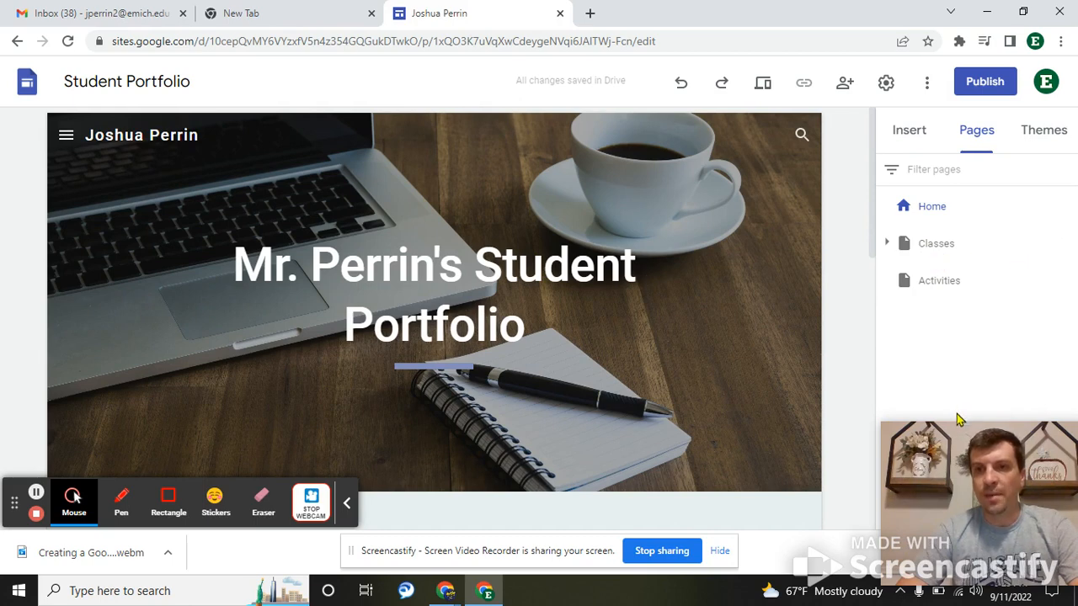
- Delete the Classes, Math, Art and Activities pages so only Home remains
left_click_drag(956, 471, 620, 433)
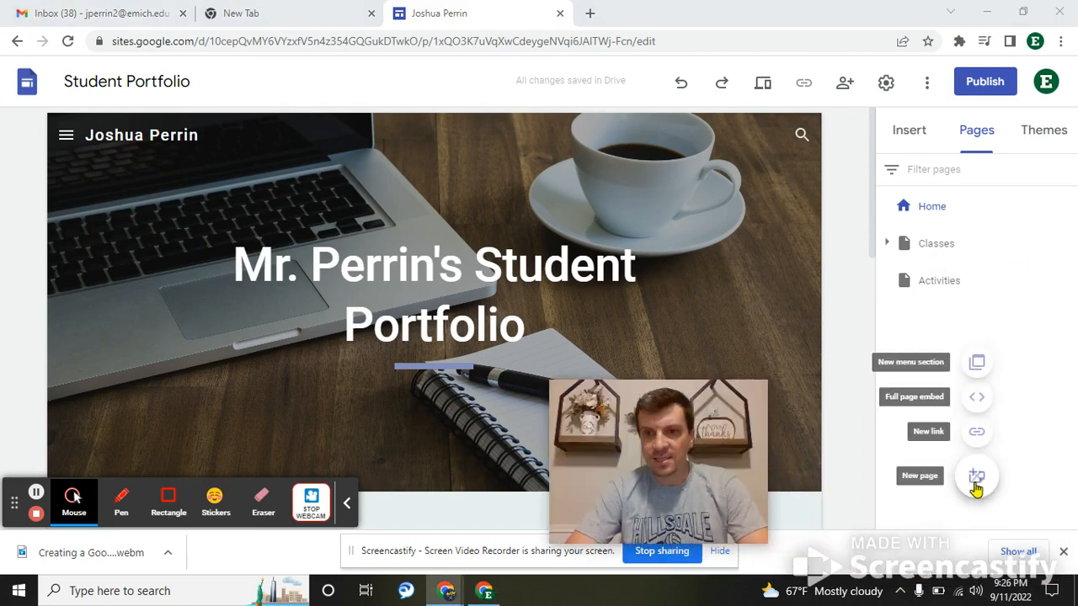
left_click(1066, 242)
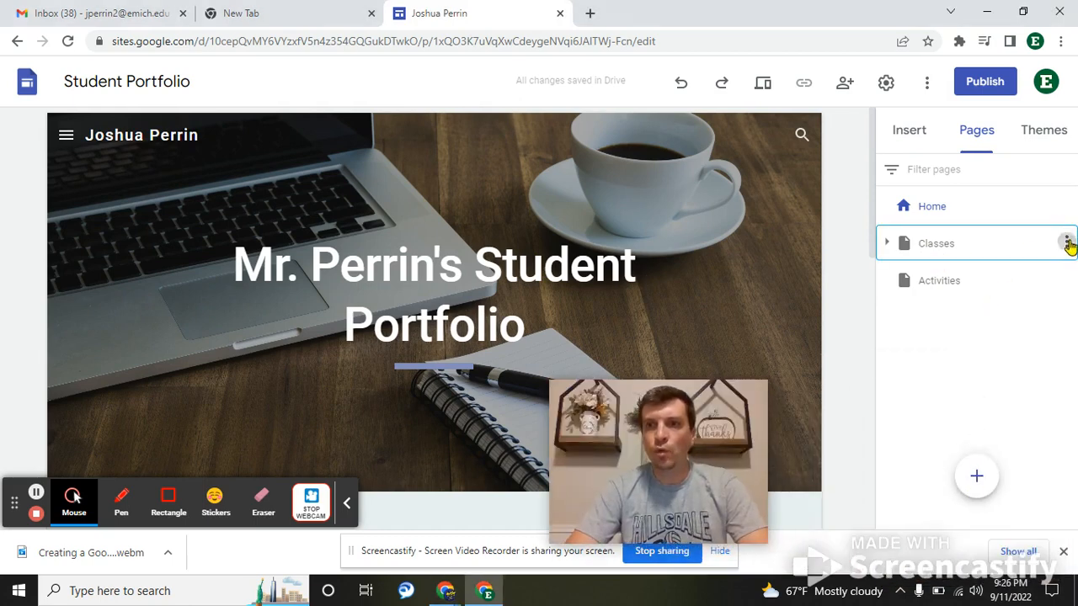
left_click(950, 438)
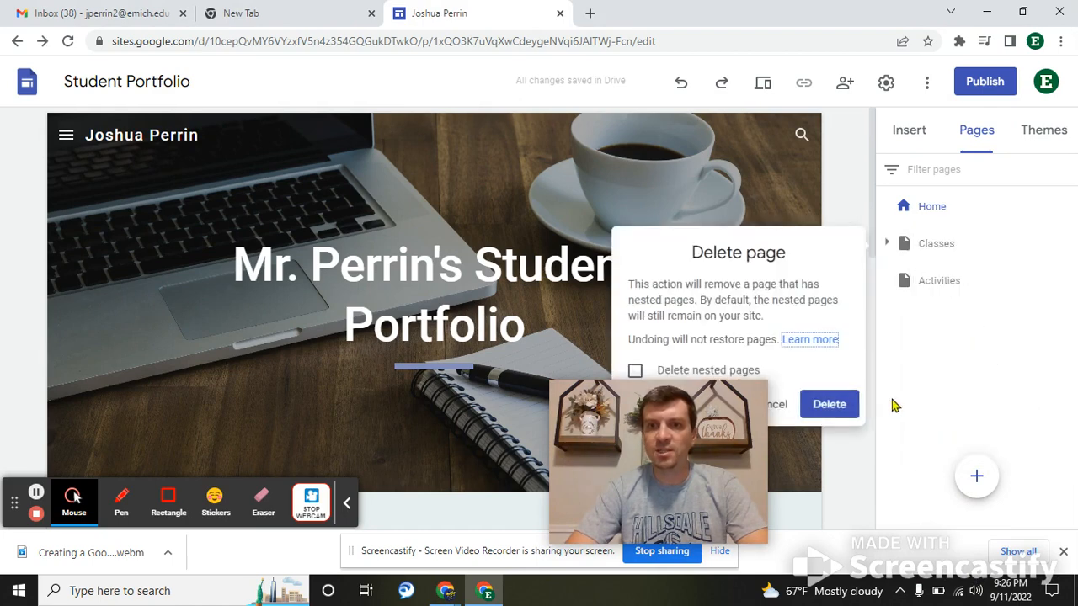
left_click(827, 404)
left_click(1066, 243)
left_click(968, 440)
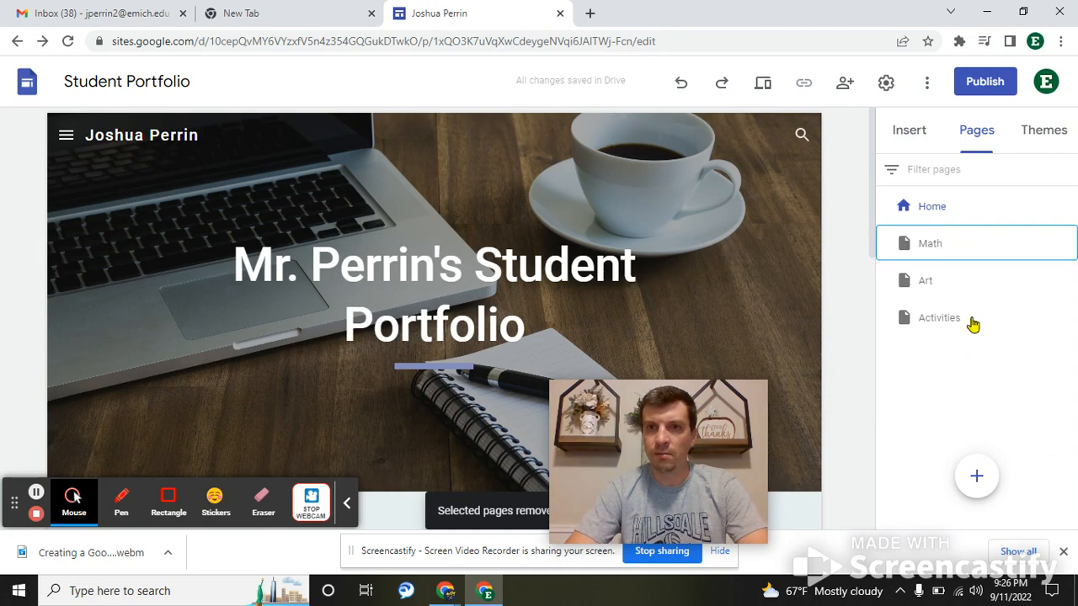
left_click(1066, 244)
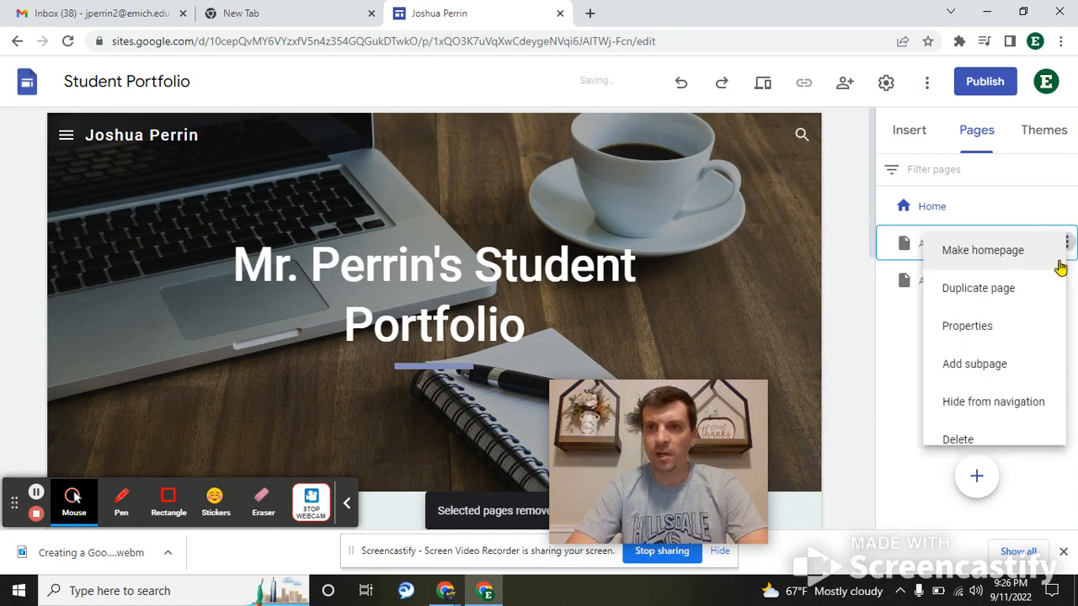
left_click(945, 438)
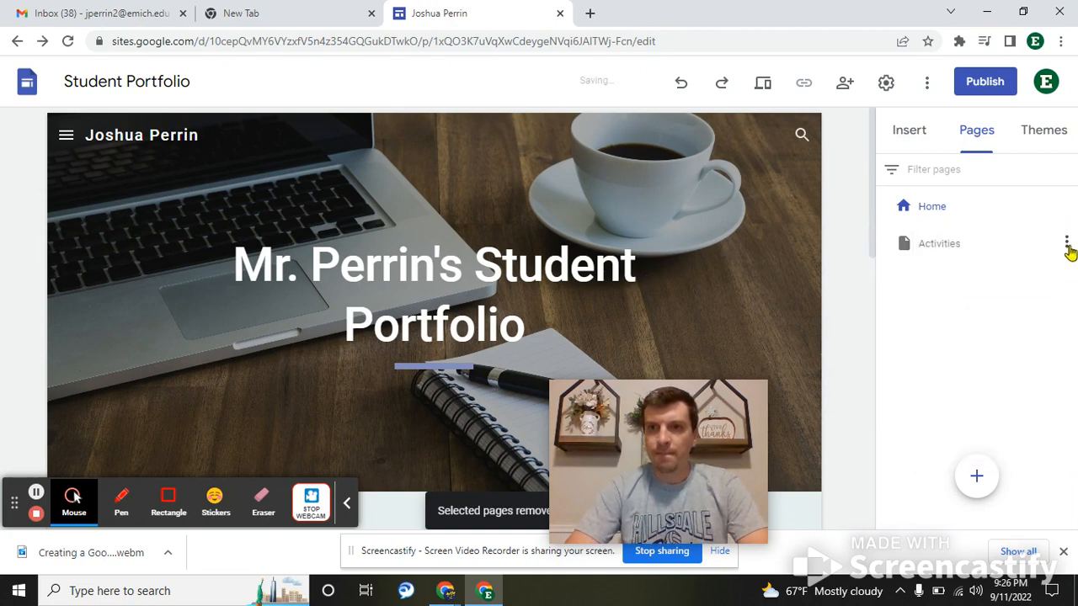
left_click(1066, 242)
left_click(977, 443)
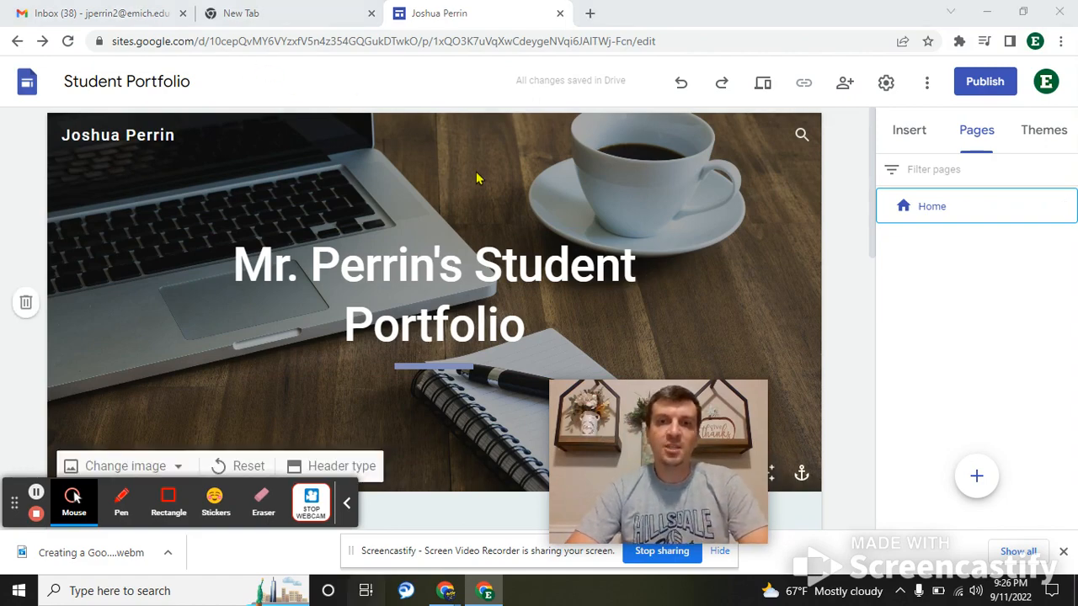
key("super+Tab")
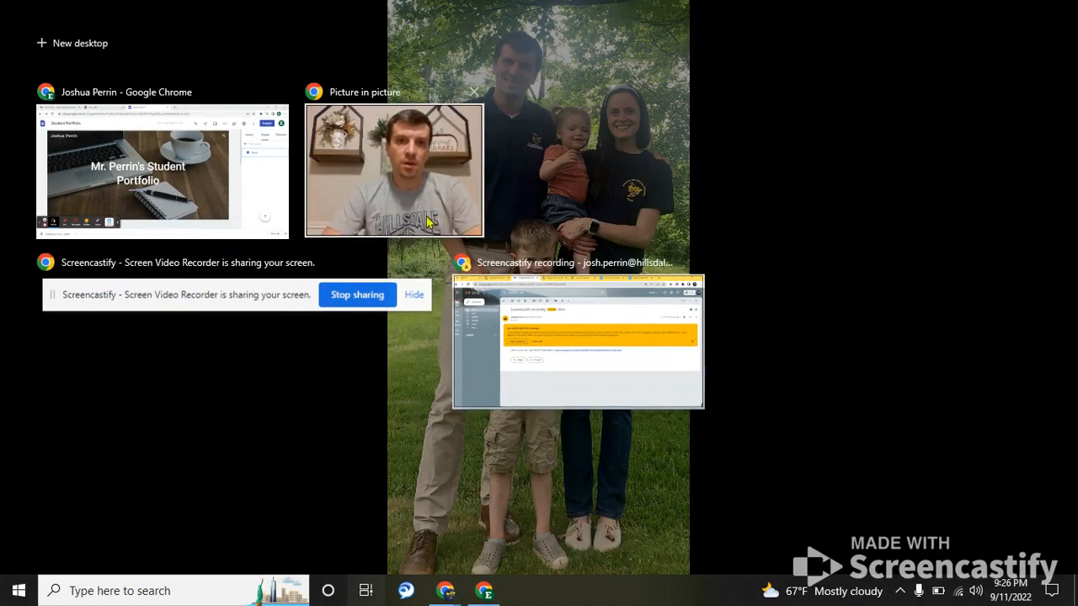
left_click(213, 167)
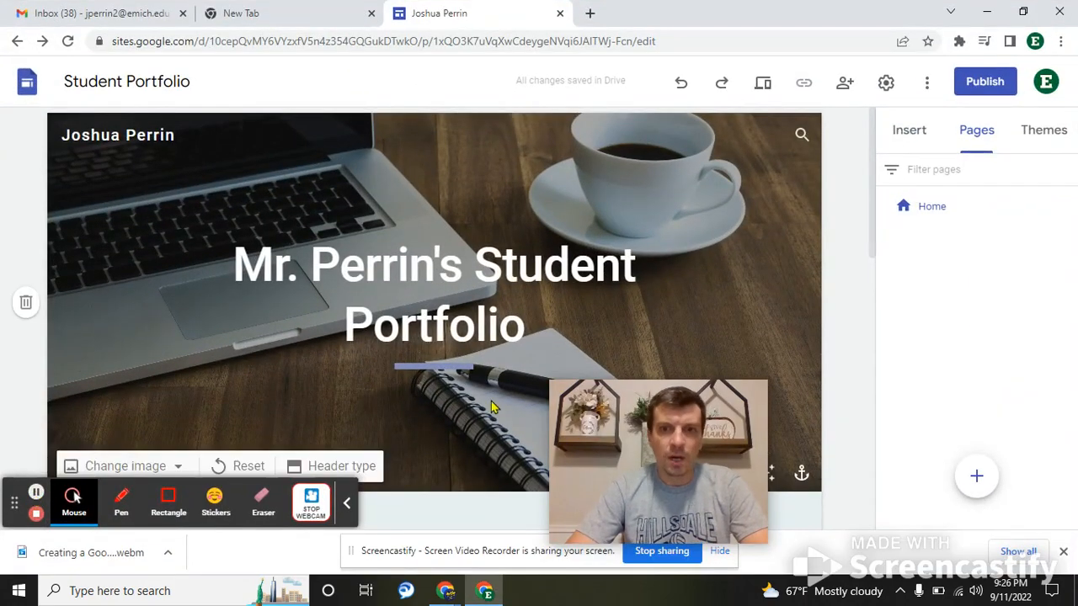
key("super+Tab")
left_click(505, 171)
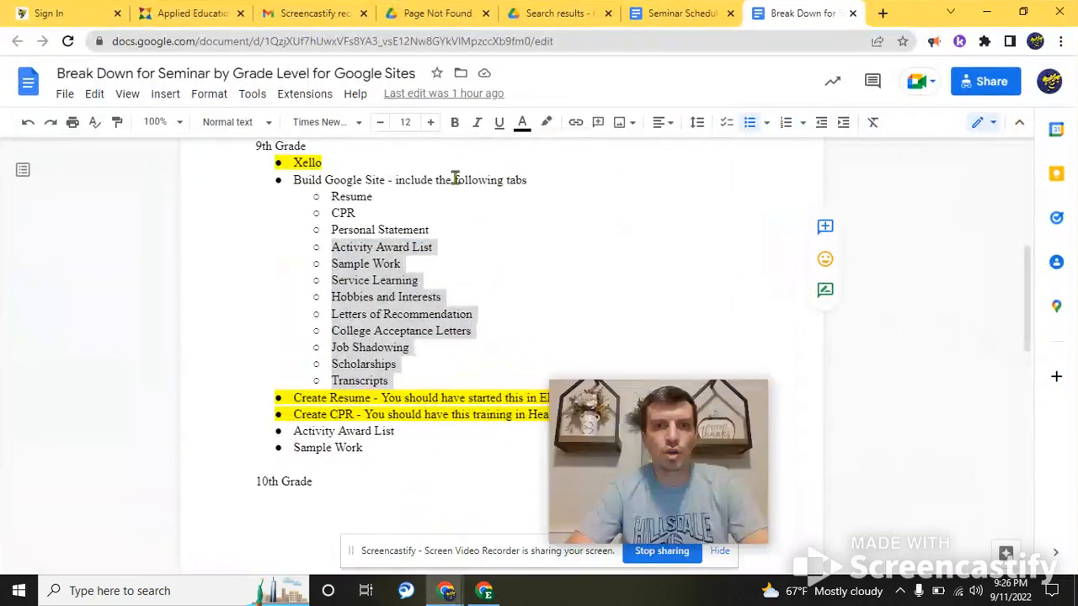
left_click(429, 229)
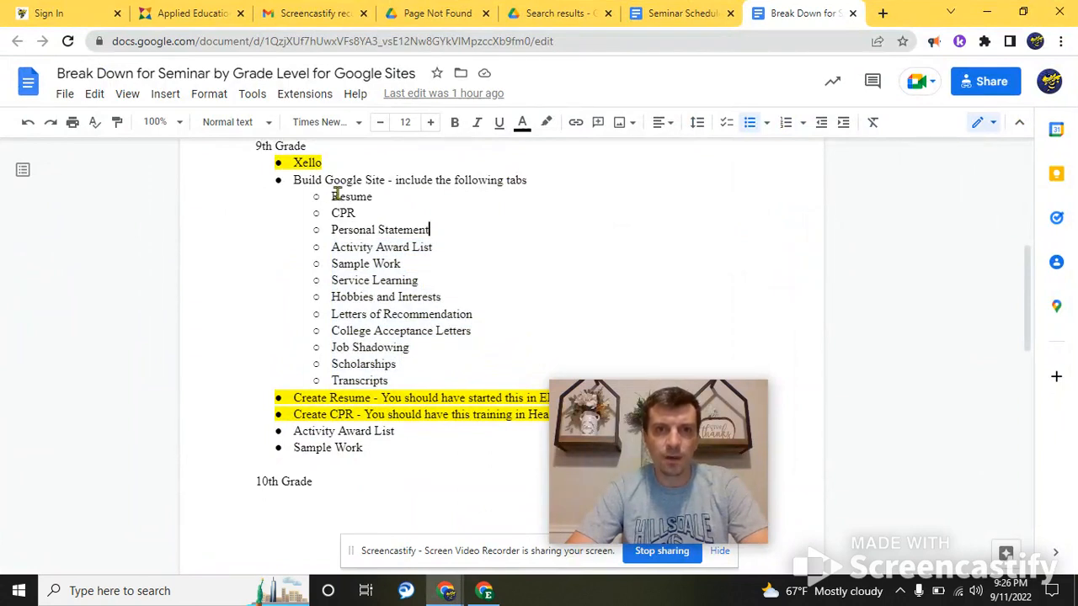
left_click_drag(328, 196, 406, 374)
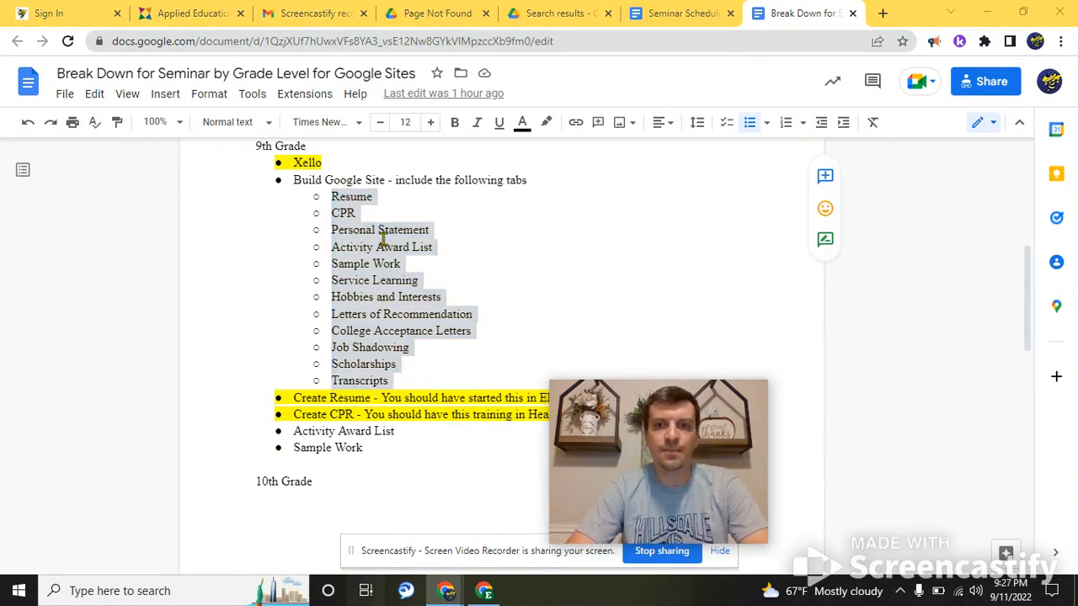
left_click(366, 590)
left_click(515, 193)
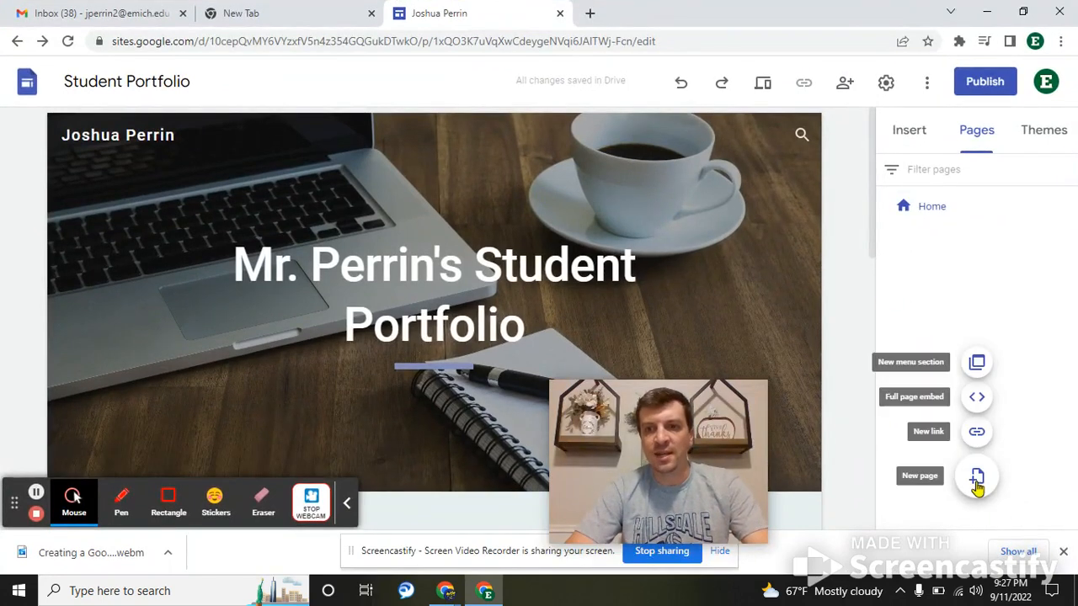
- Add three new pages named Resume, CPR and Personal Statement
left_click(977, 480)
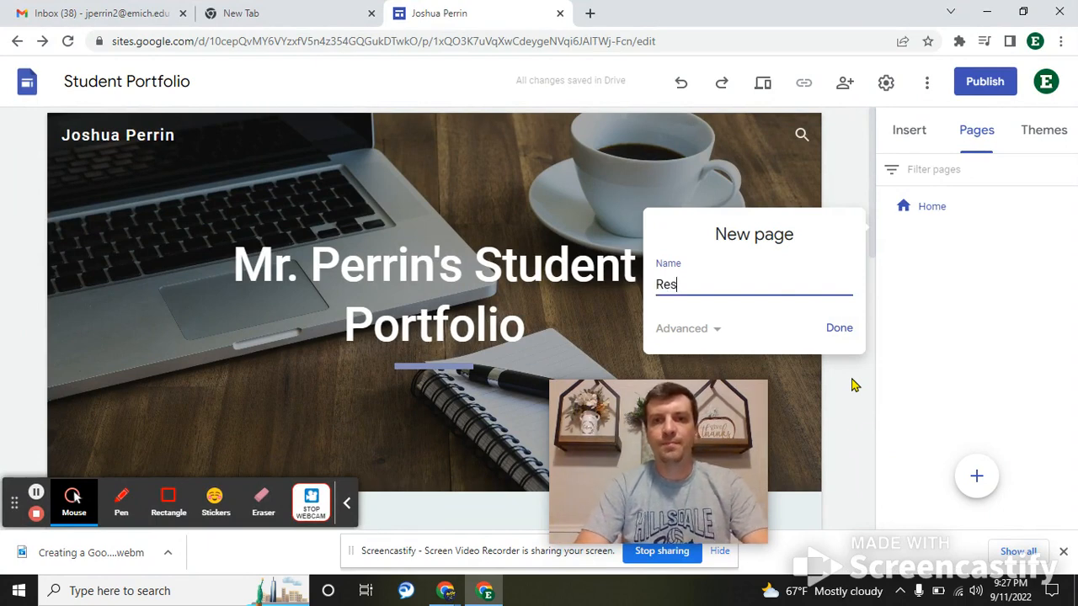
key("Return")
mouse_move(977, 478)
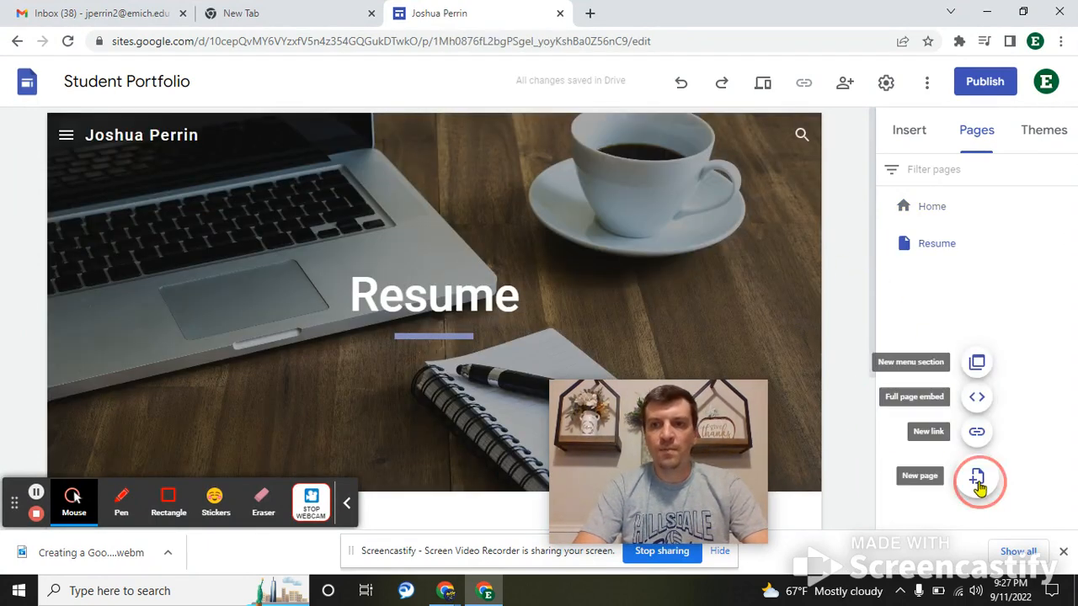
left_click(977, 476)
type("CPR")
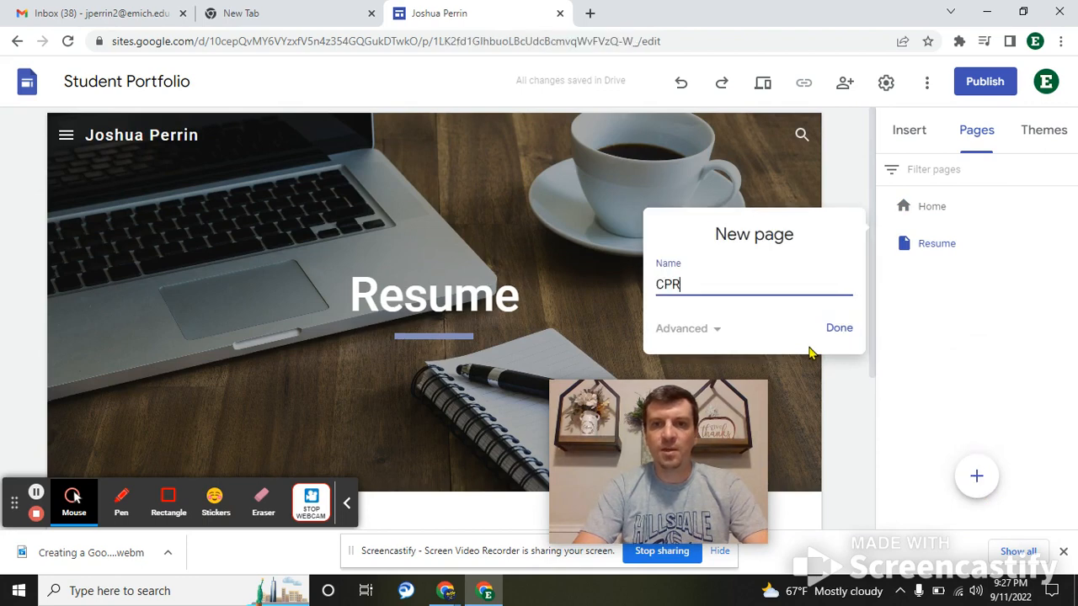
key("Return")
mouse_move(977, 467)
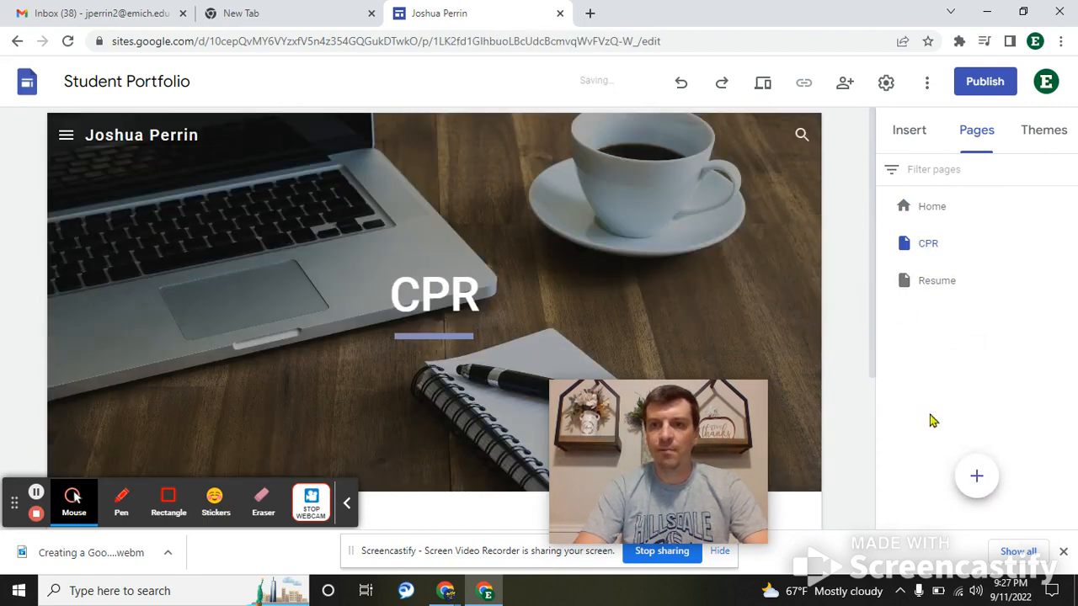
left_click(974, 476)
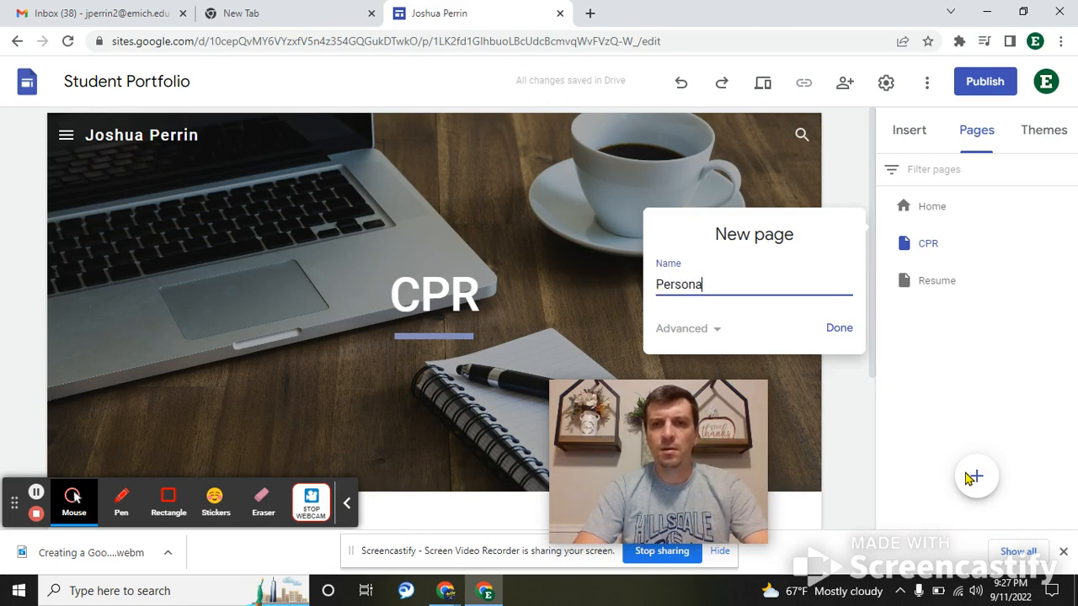
type("Personal Statement")
key("Return")
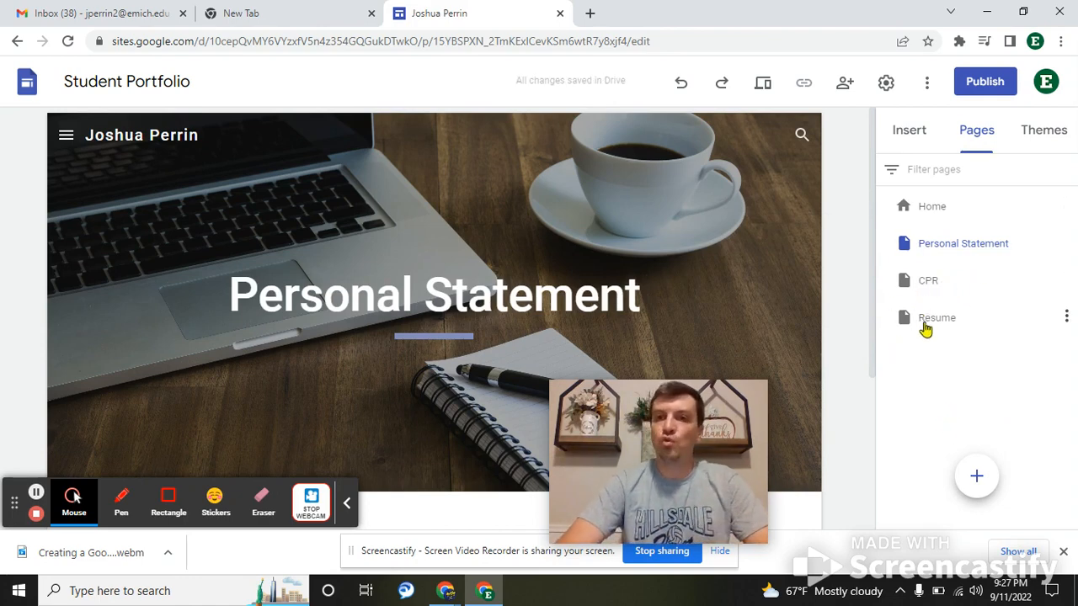
- Drag the pages into the order Home, Resume, CPR, Personal Statement
left_click_drag(933, 327, 955, 235)
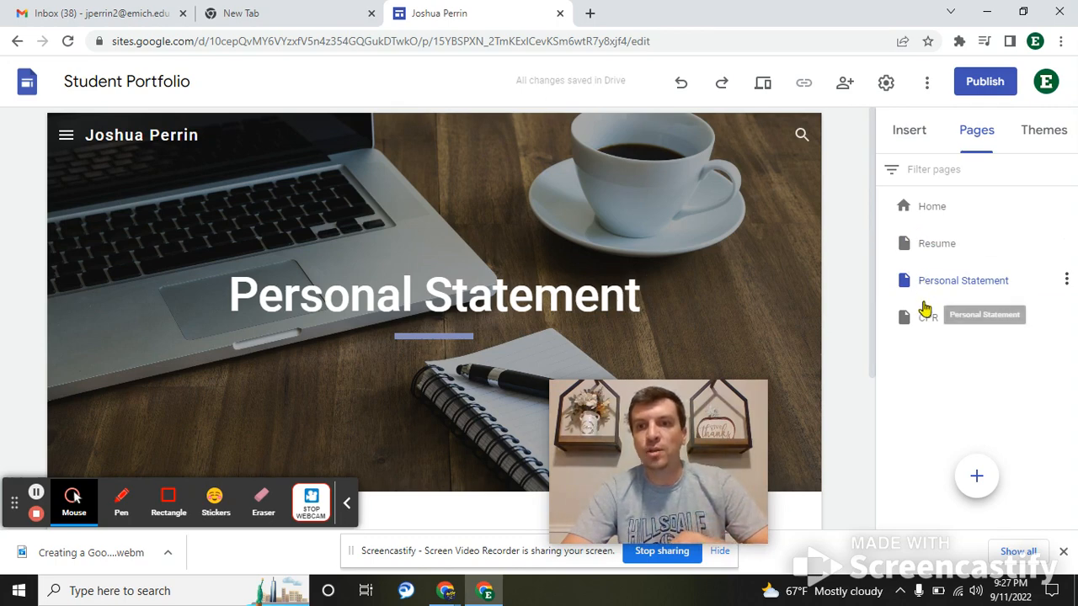
left_click_drag(924, 318, 921, 271)
mouse_move(926, 320)
left_mouse_down()
mouse_move(940, 271)
mouse_move(937, 322)
left_mouse_up()
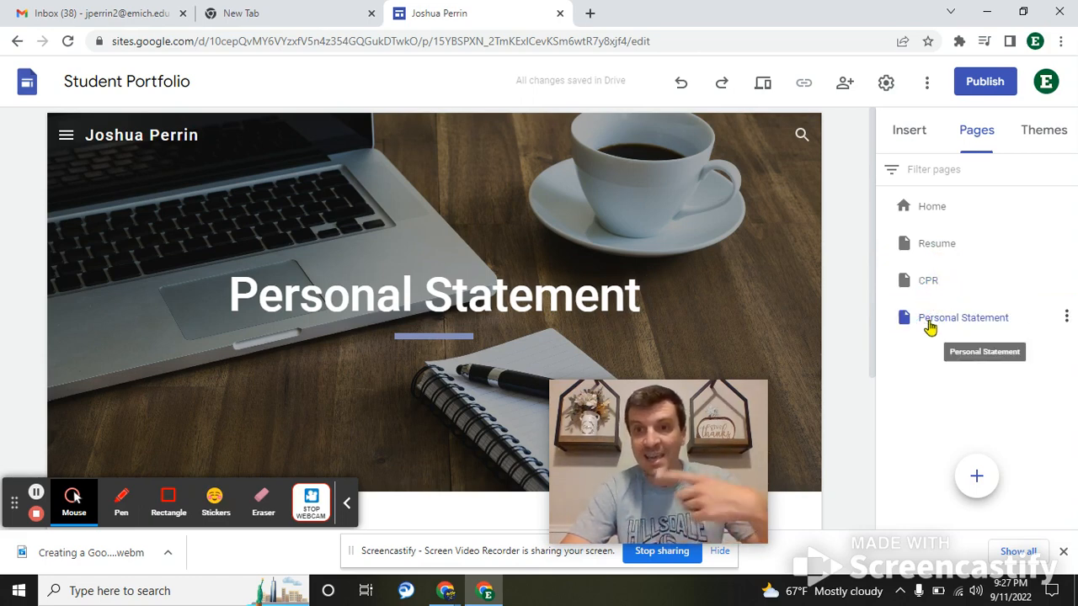
left_click(932, 324)
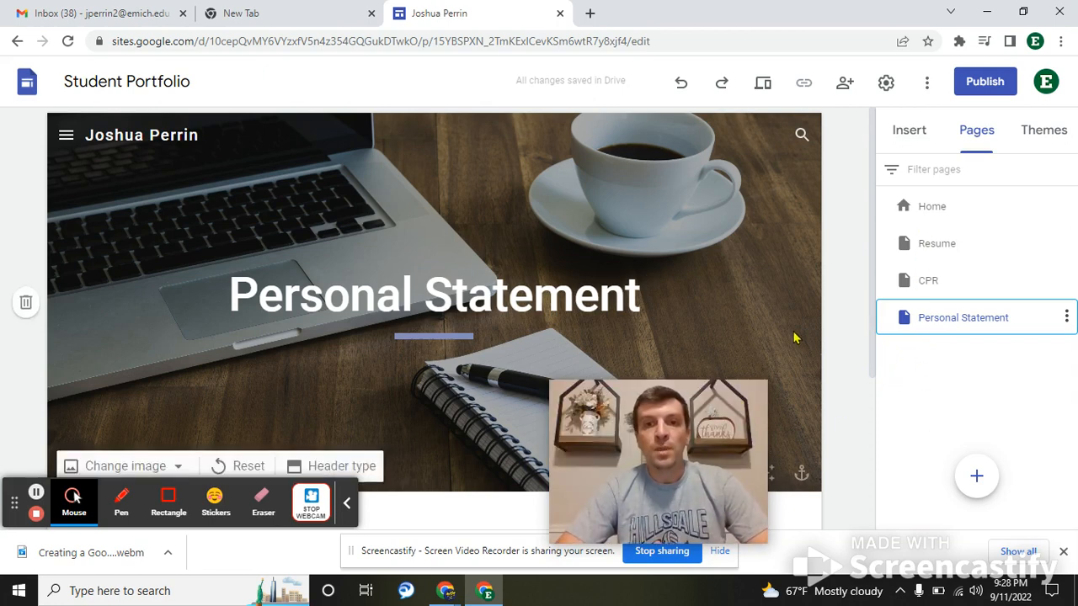
key("super+Tab")
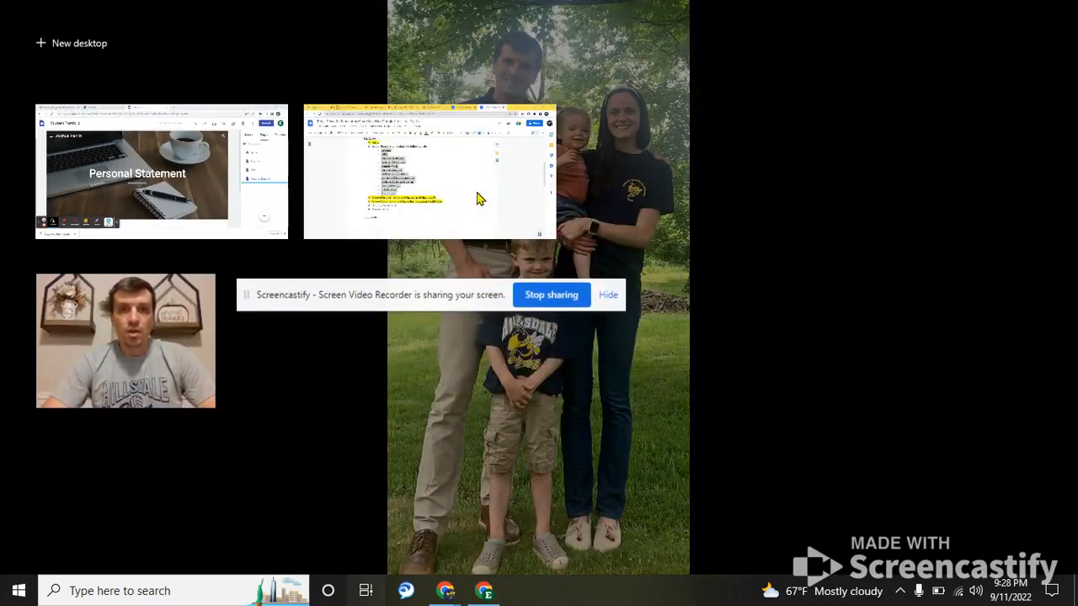
- Copy the Hobbies and Interests line from the seminar breakdown document and return to Sites
left_click(479, 197)
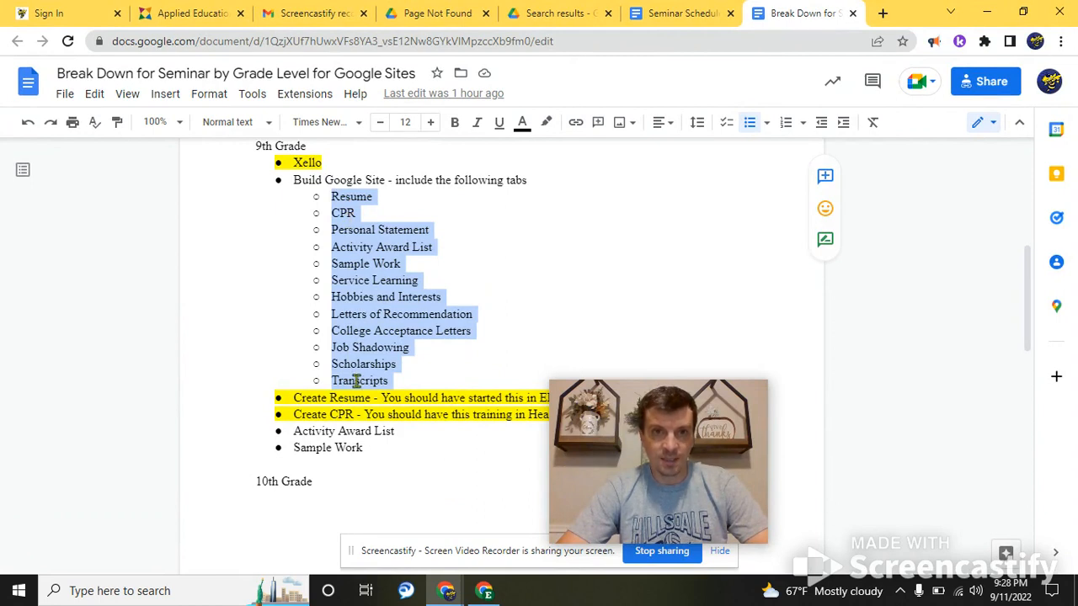
triple_click(383, 299)
key("ctrl+c")
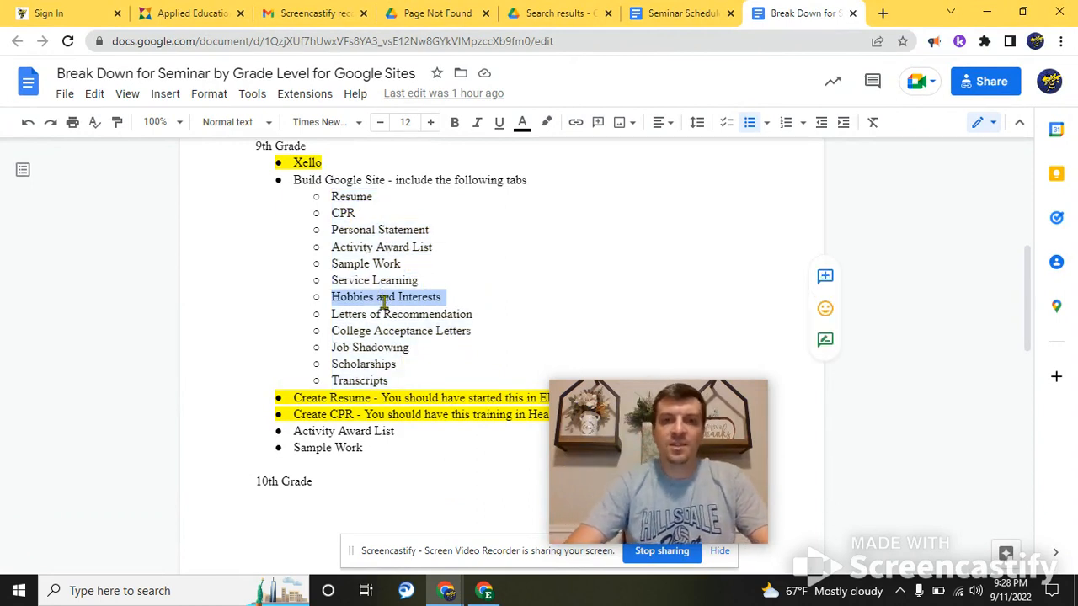
key("super+Tab")
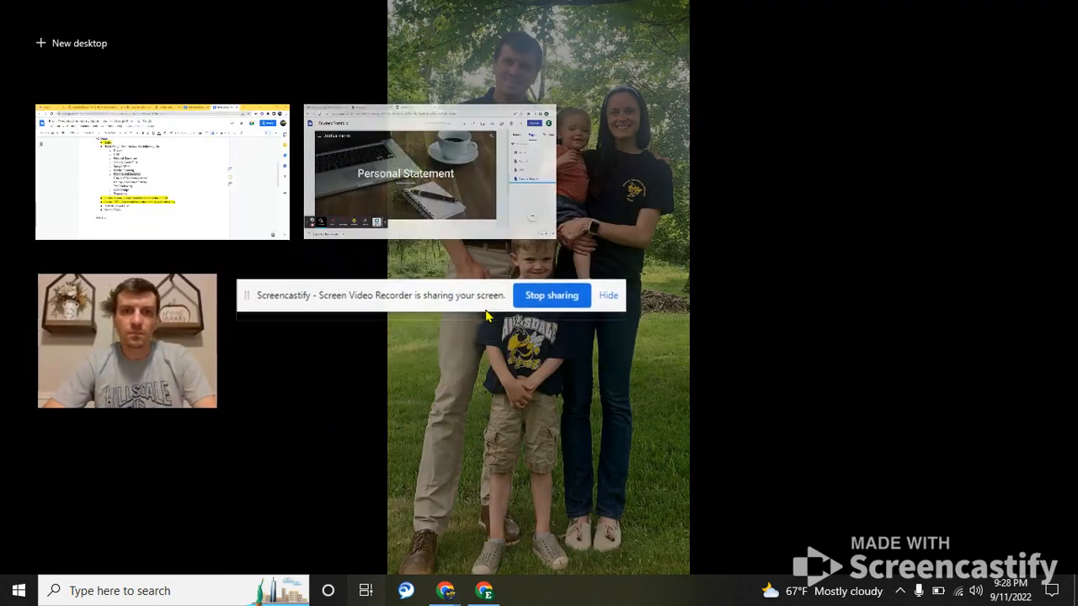
left_click(481, 197)
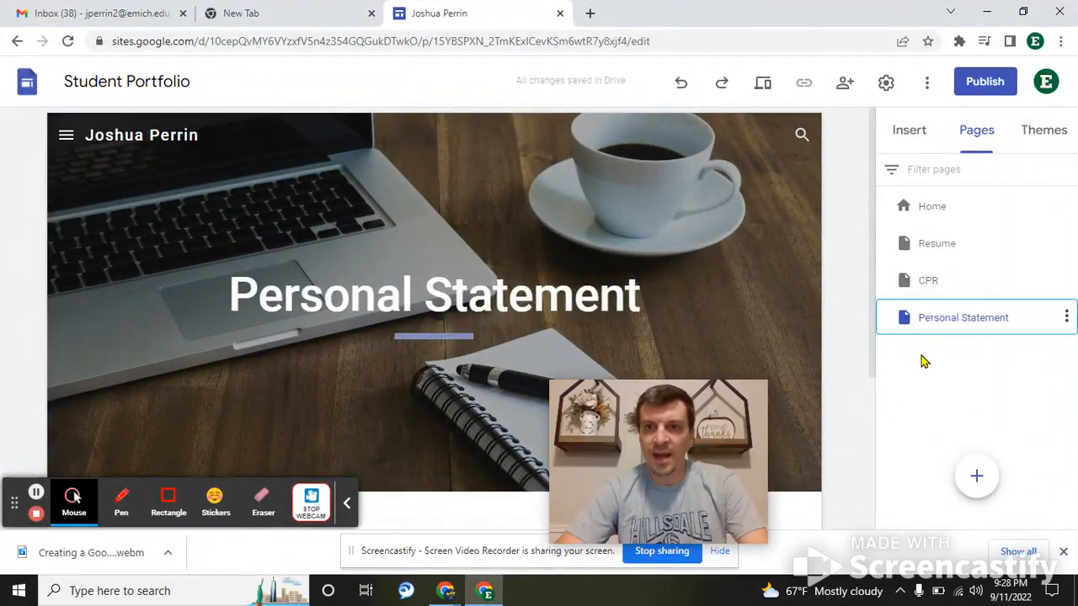
- Create a page named 'Hobbies & Interests' by pasting the name and replacing 'and' with '&'
left_click(975, 472)
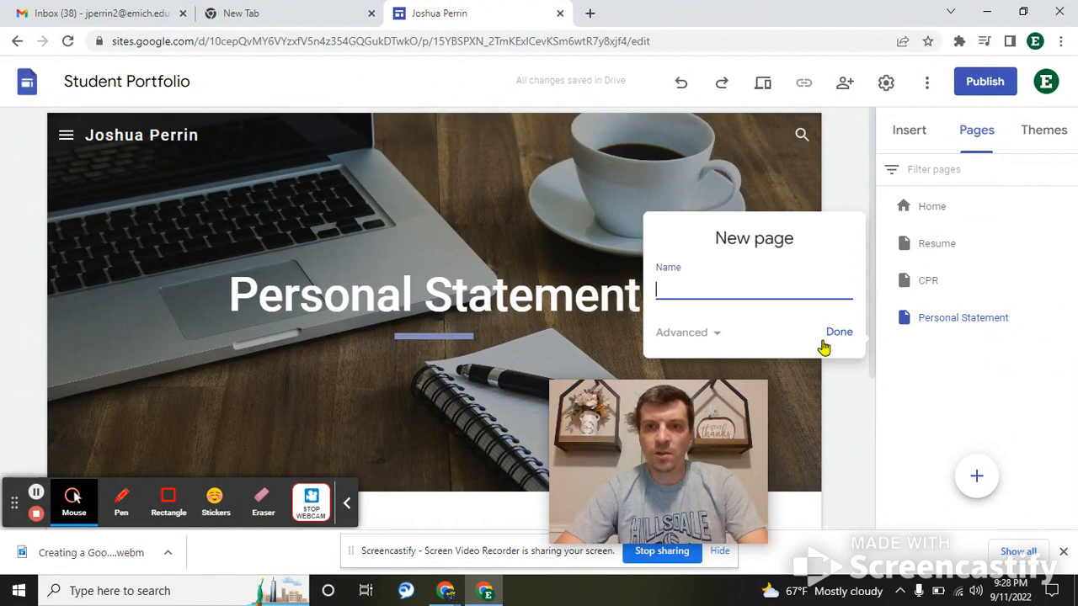
key("ctrl+v")
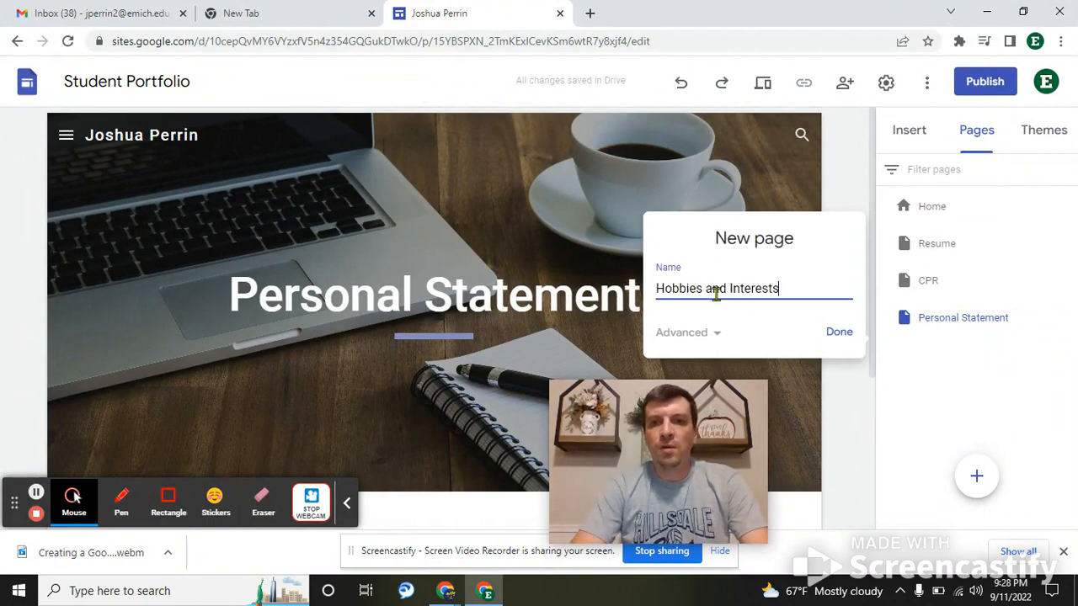
double_click(716, 290)
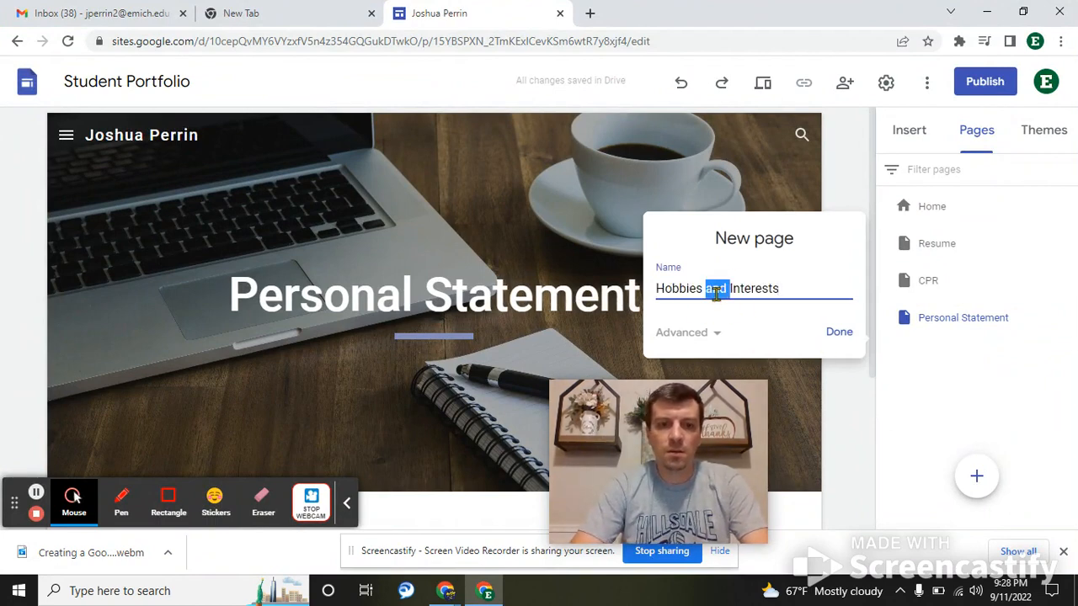
type("&")
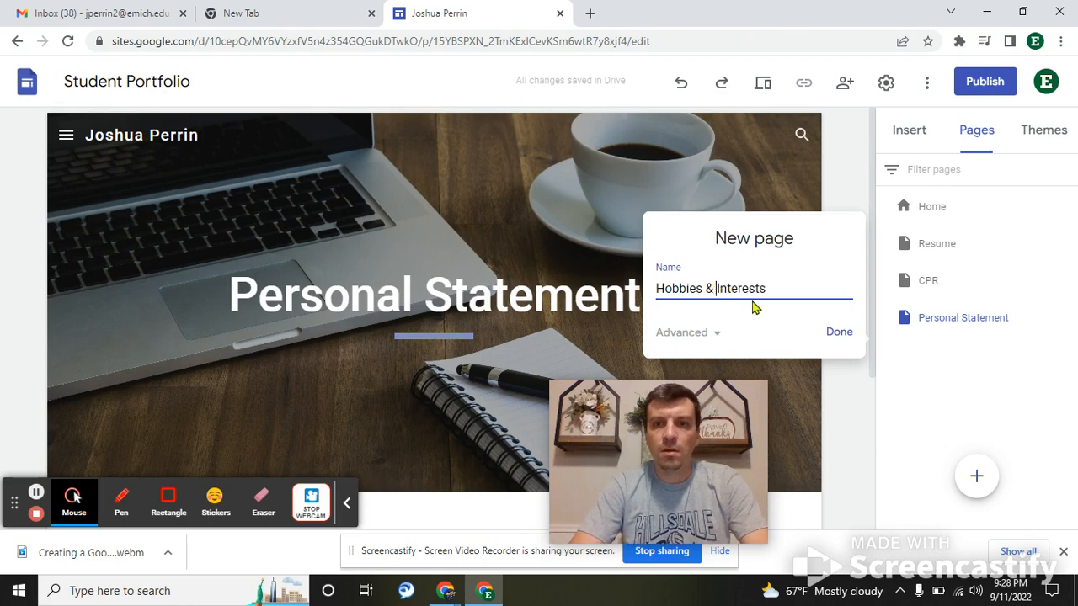
key("Return")
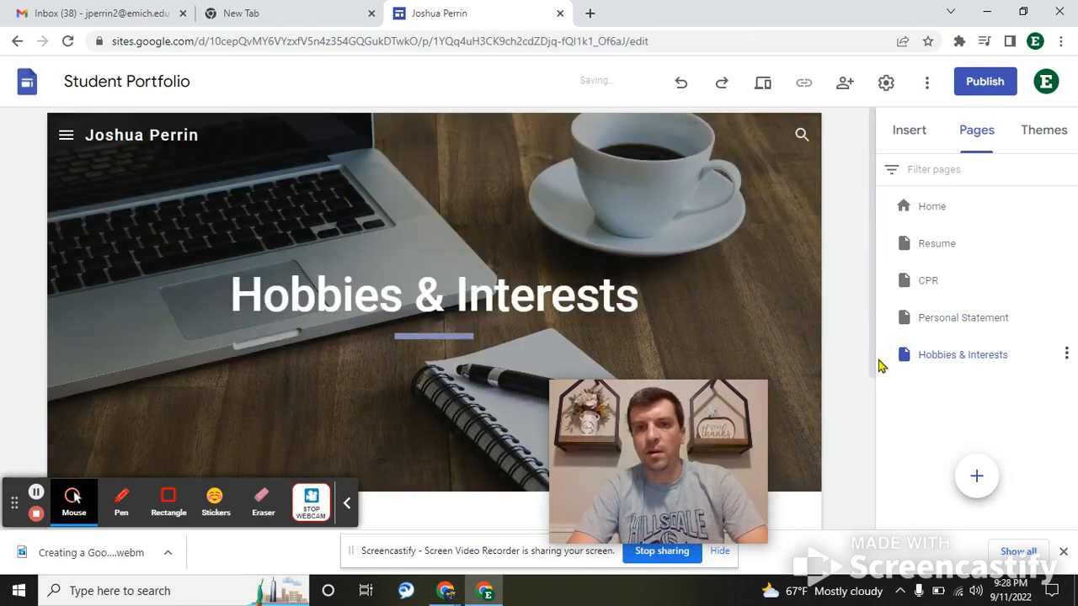
- From the Insert panel, add the three-image content block with captions below the header
scroll(580, 252, "down", 3)
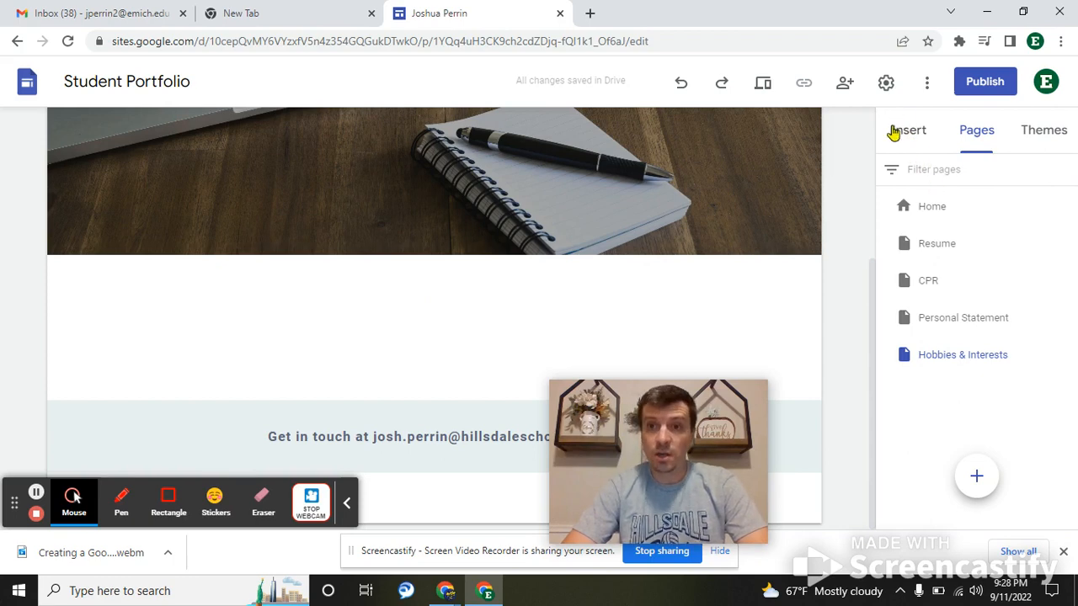
left_click(896, 137)
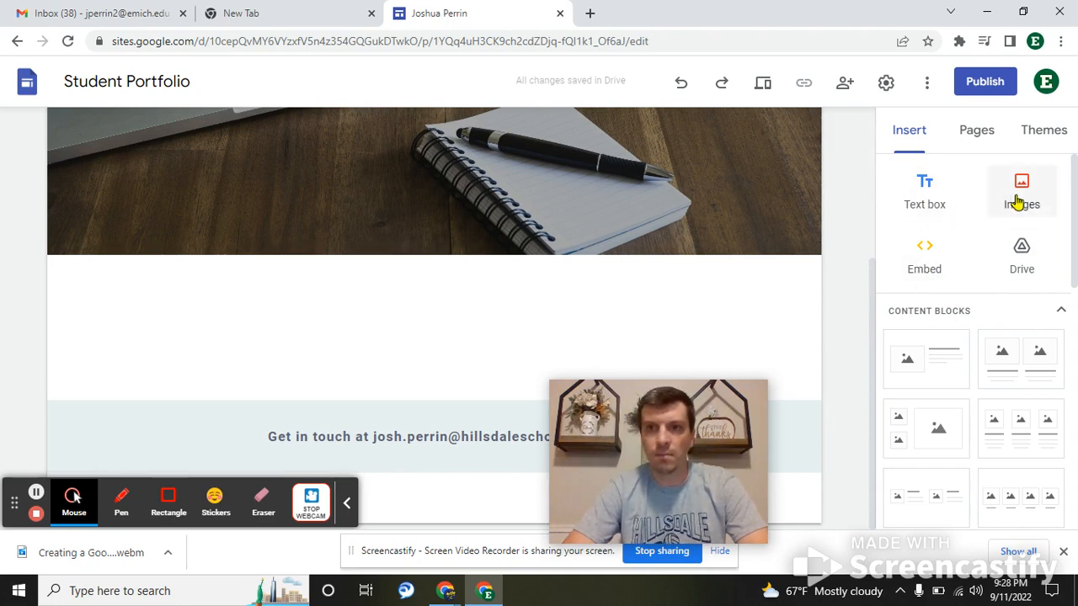
scroll(924, 320, "down", 1)
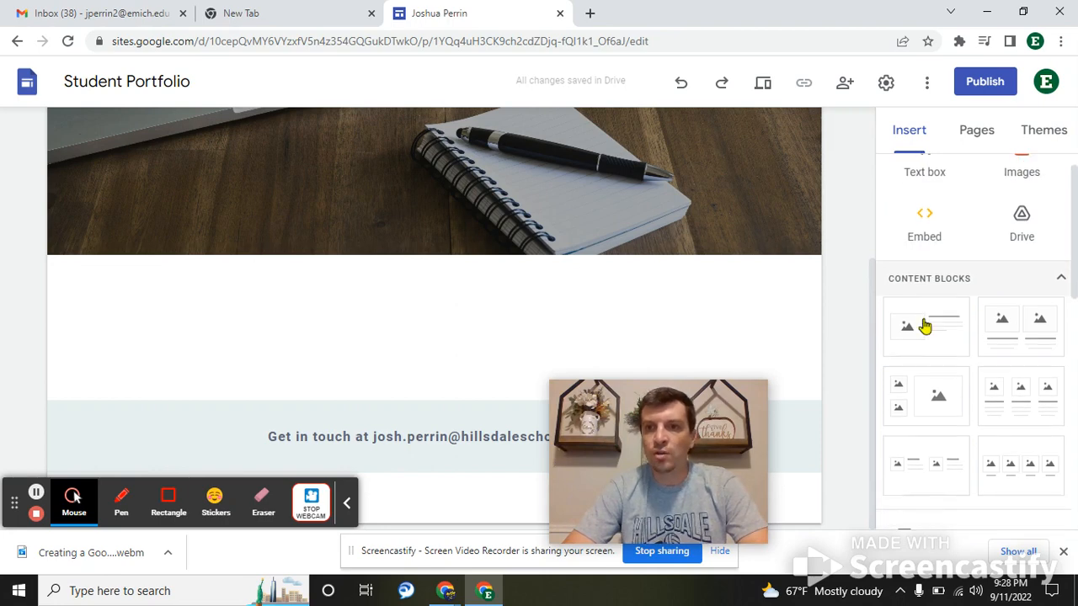
scroll(1002, 327, "down", 3)
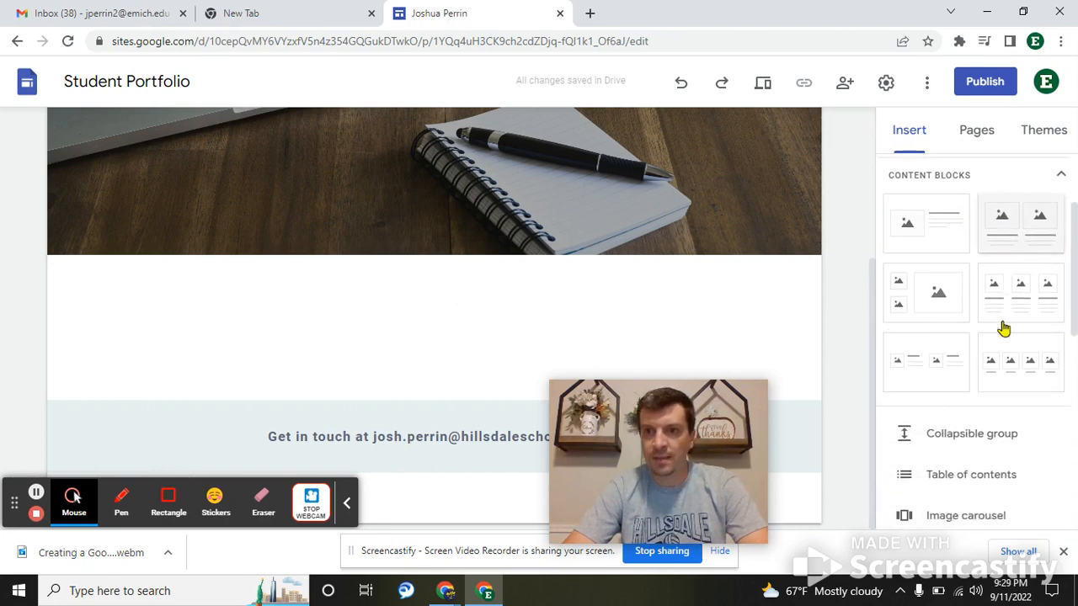
scroll(1002, 328, "down", 3)
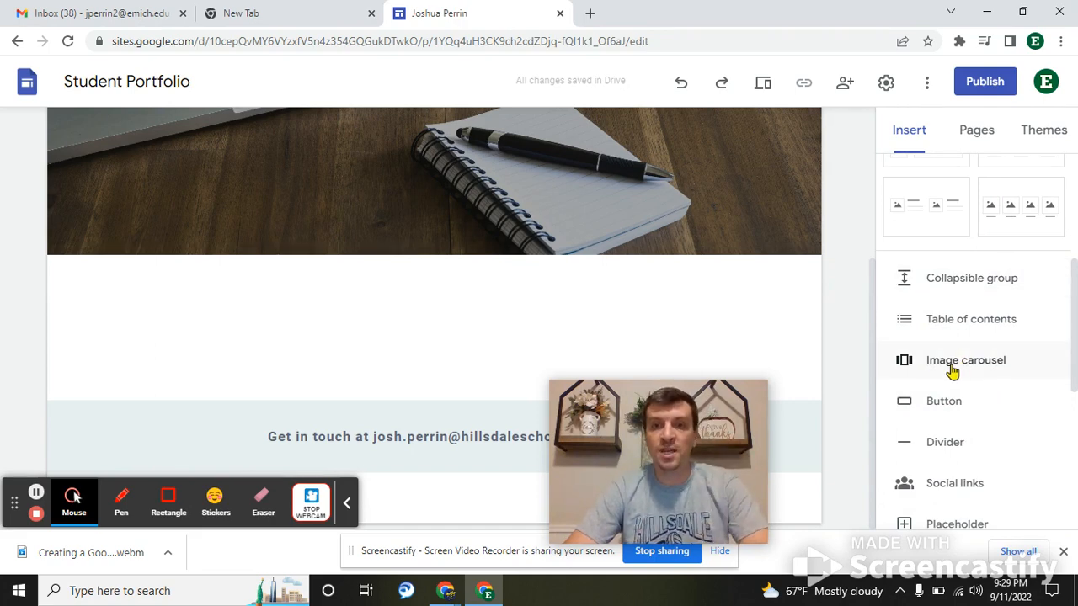
scroll(965, 290, "up", 4)
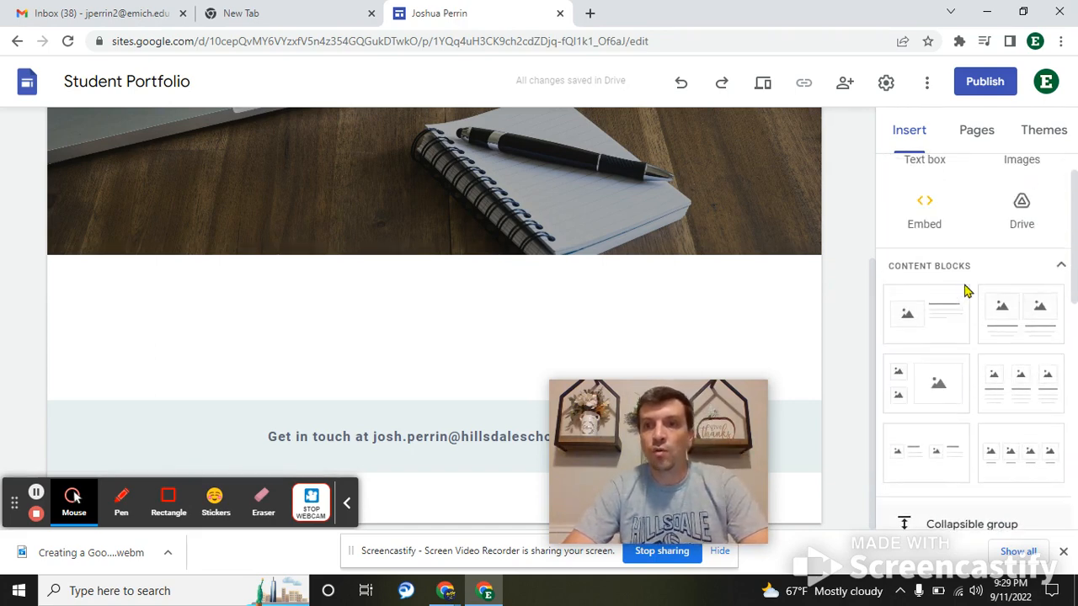
scroll(965, 290, "down", 1)
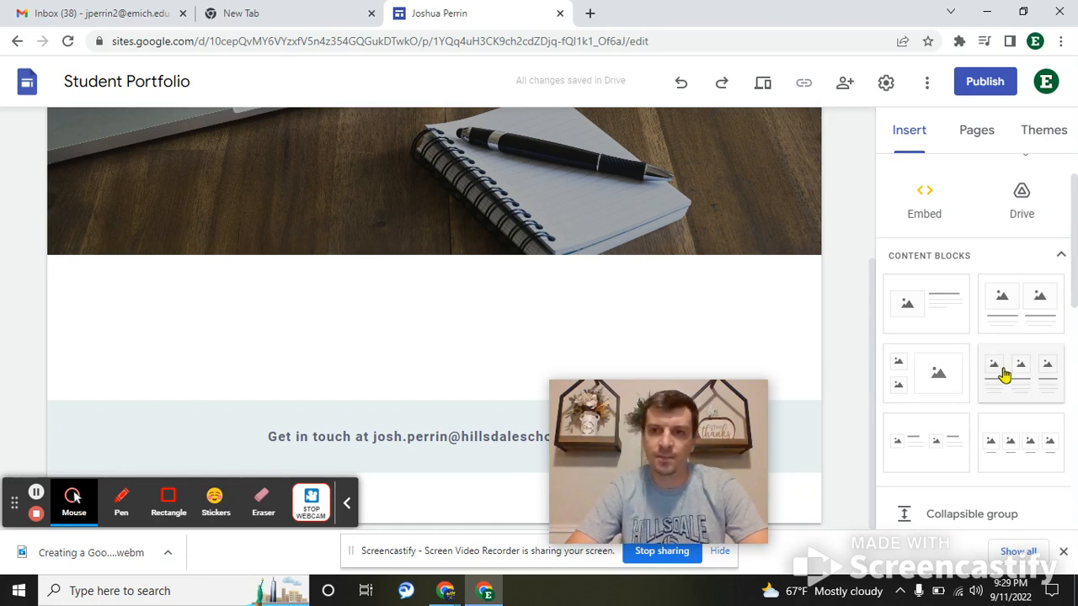
left_click(1005, 375)
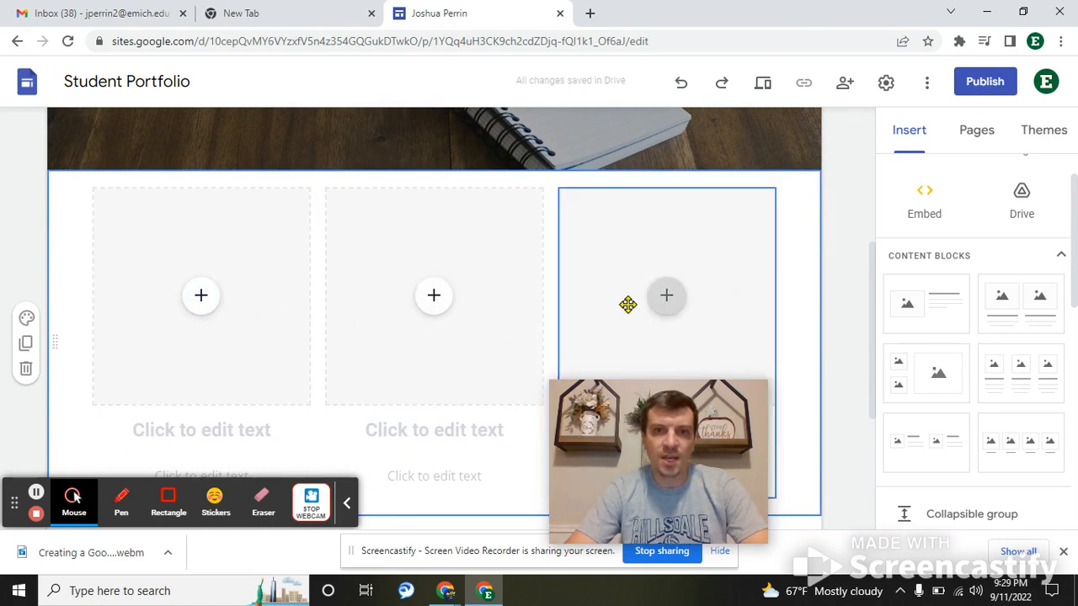
- Upload the GGSnowcone photo into the third column and uncrop it so the blue ball shows
scroll(628, 305, "down", 2)
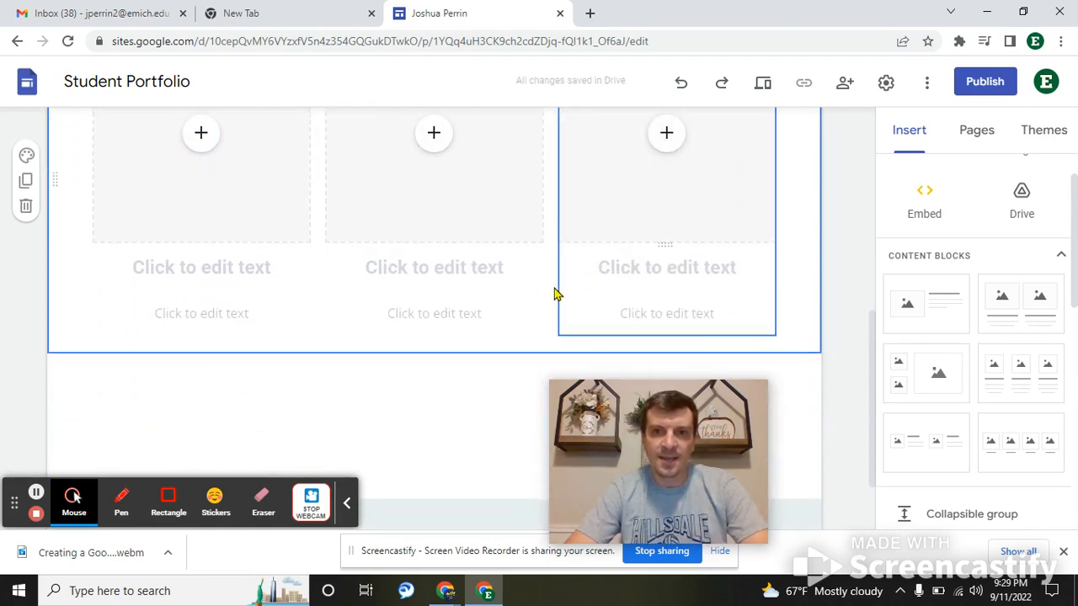
scroll(552, 294, "up", 2)
left_click(666, 282)
scroll(790, 292, "down", 1)
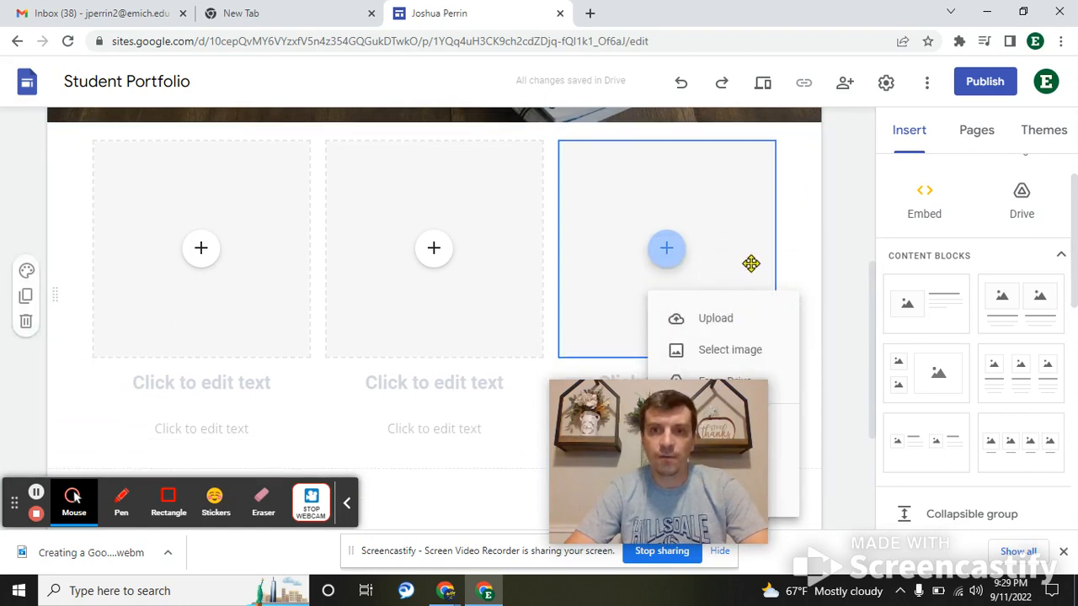
scroll(848, 244, "up", 3)
scroll(847, 244, "up", 1)
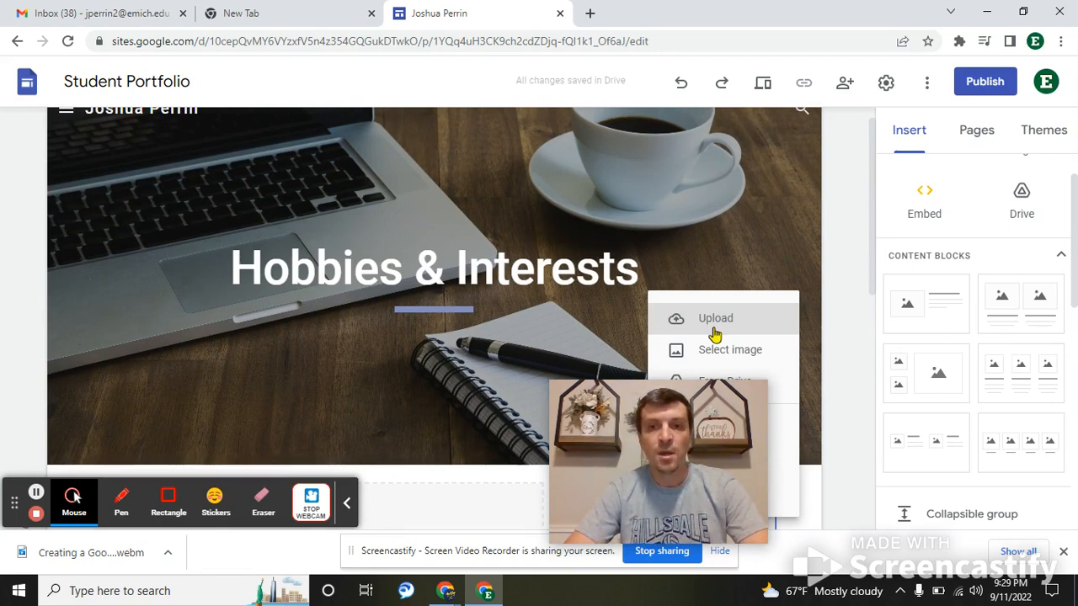
left_click(712, 324)
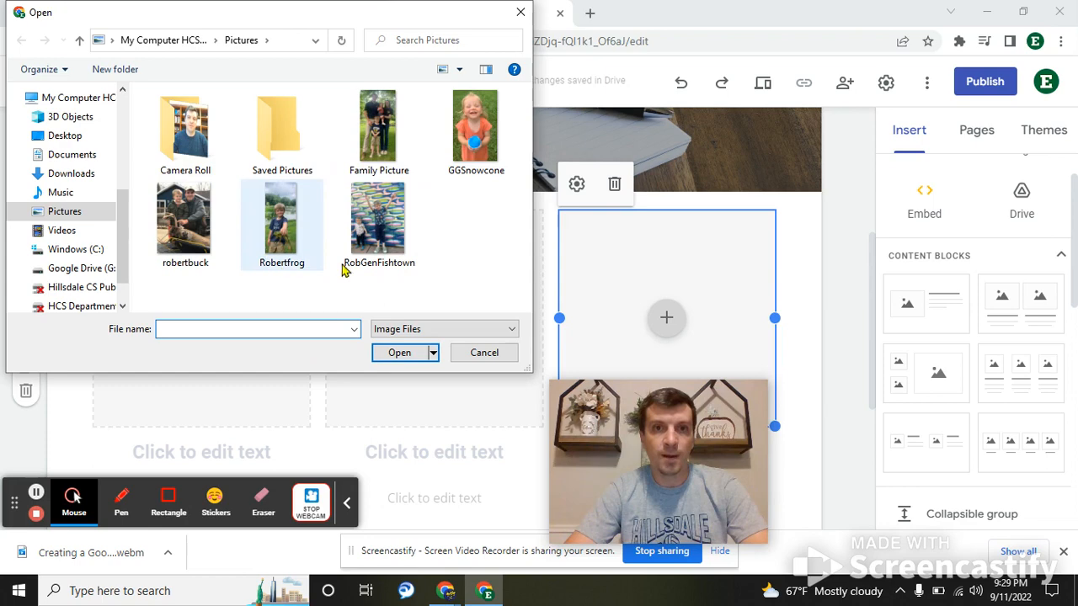
left_click(474, 131)
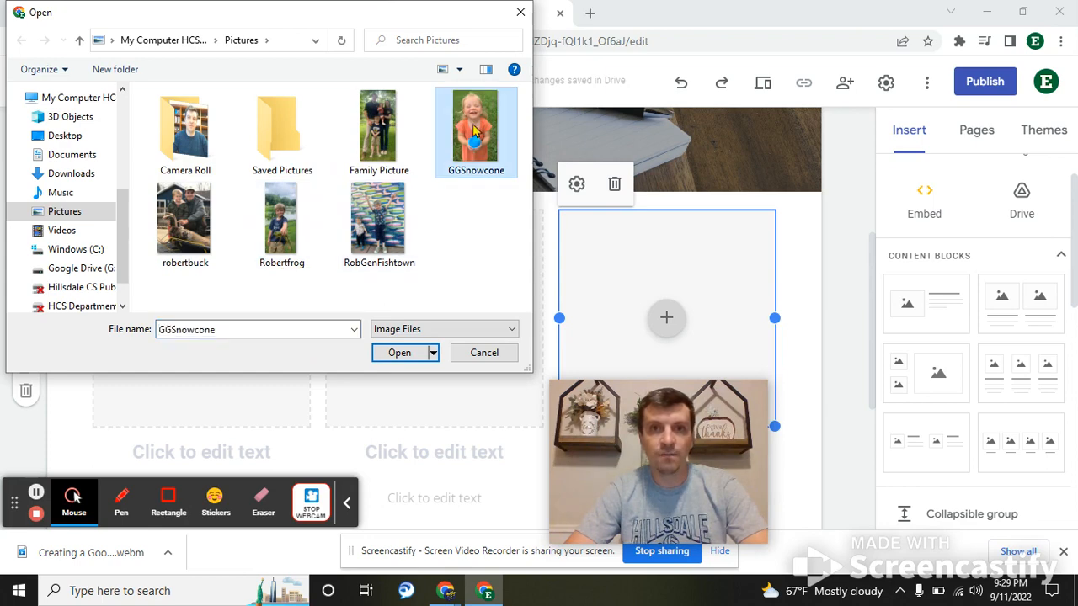
double_click(475, 130)
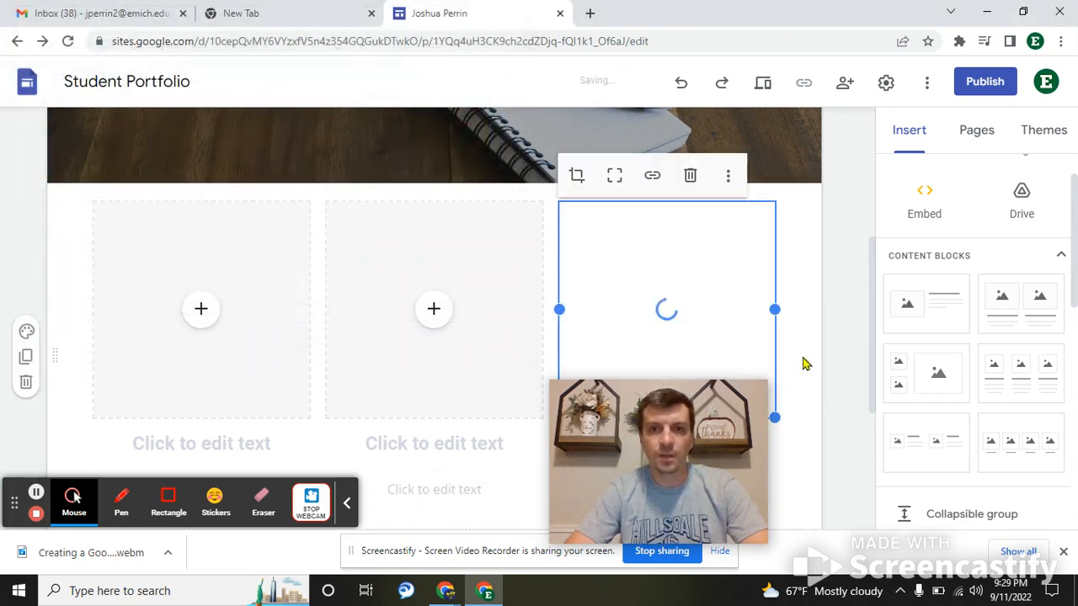
left_click(613, 177)
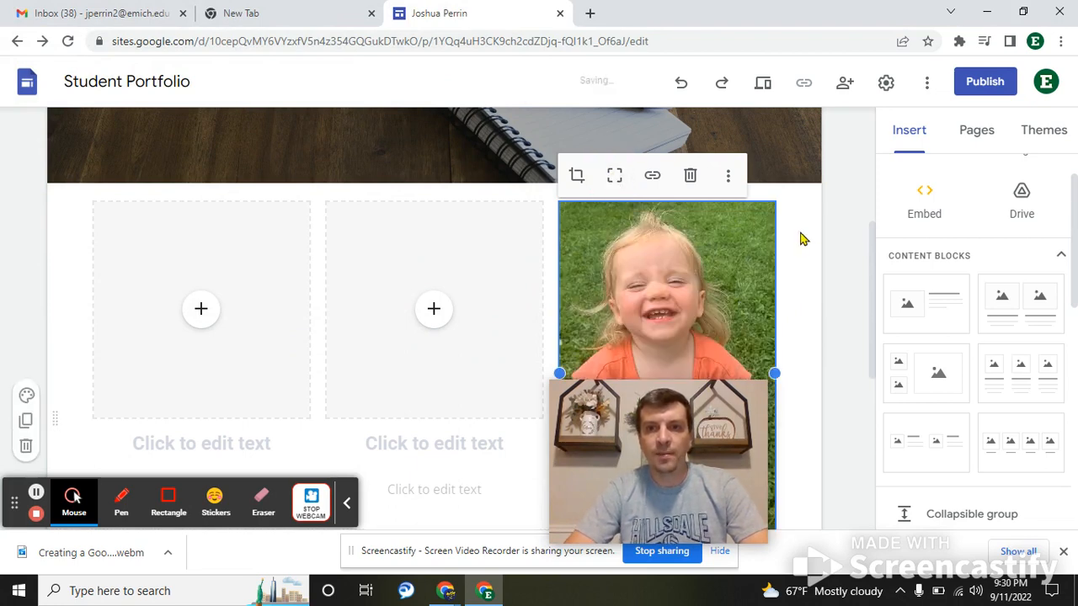
scroll(811, 242, "down", 4)
scroll(811, 242, "up", 3)
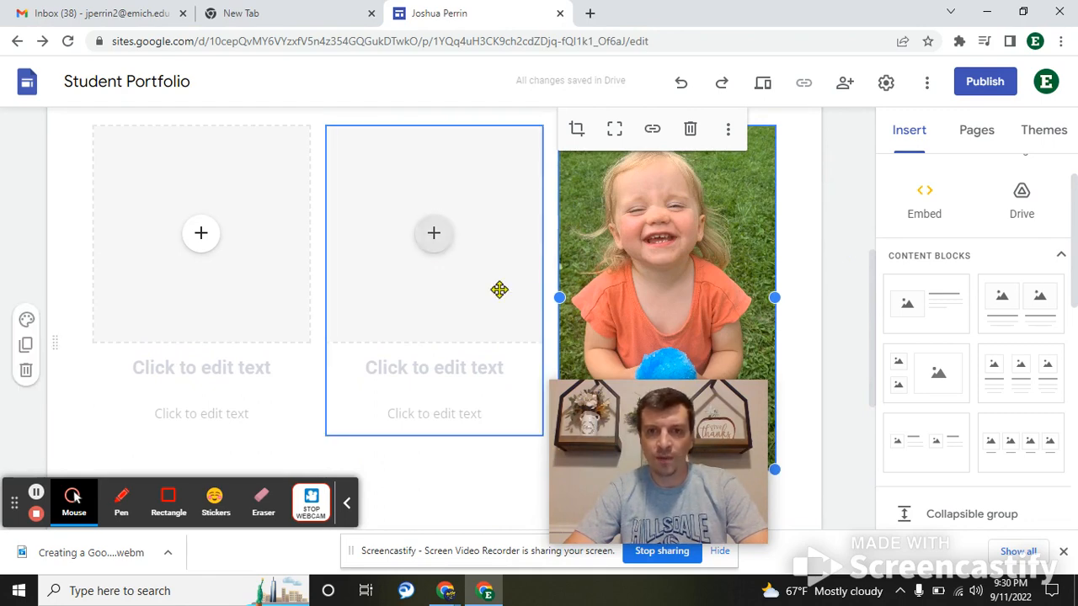
- Upload the Robertfrog photo to the middle column, uncrop it, and shorten it to fit the row
left_click(434, 234)
left_click(459, 286)
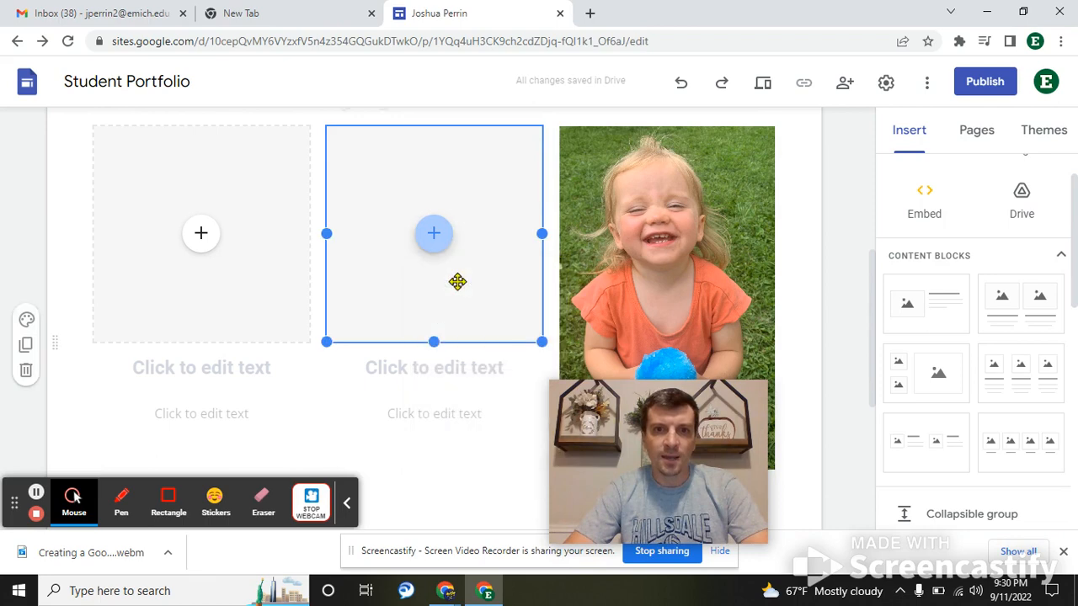
double_click(273, 221)
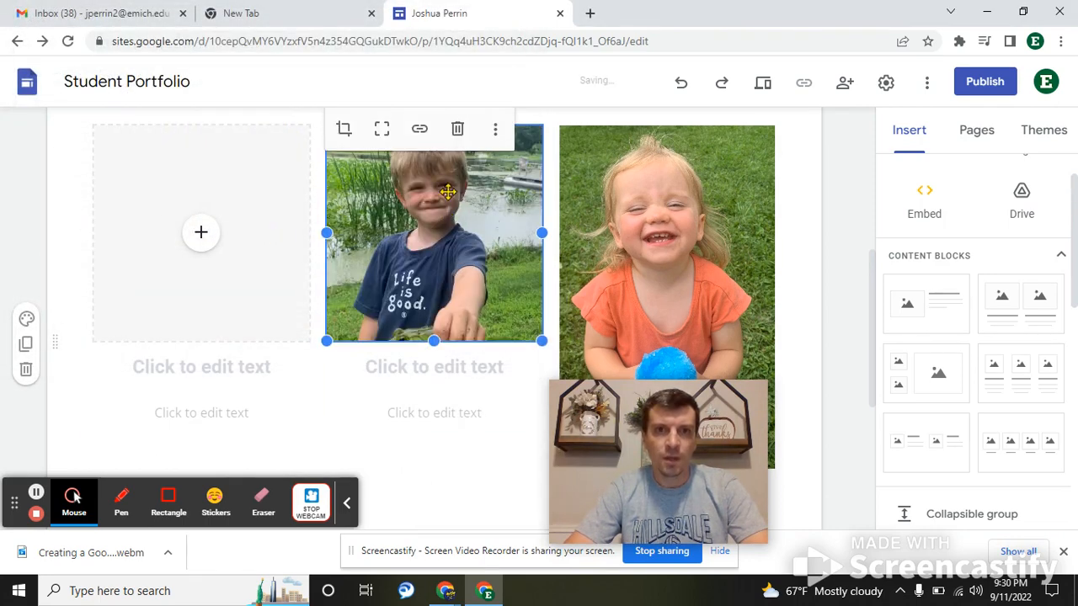
left_click(381, 131)
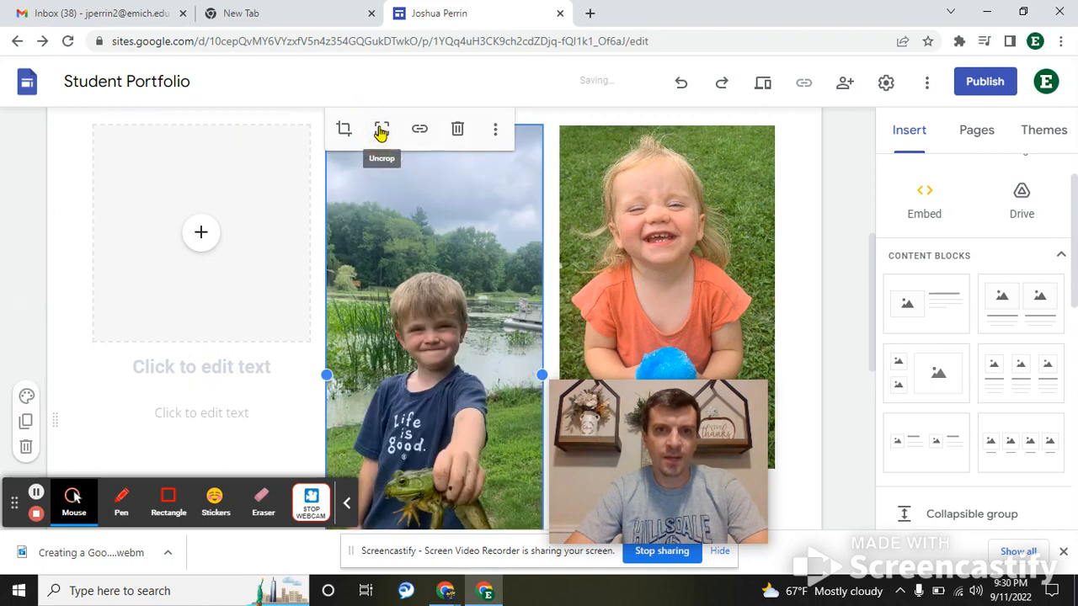
scroll(830, 202, "down", 2)
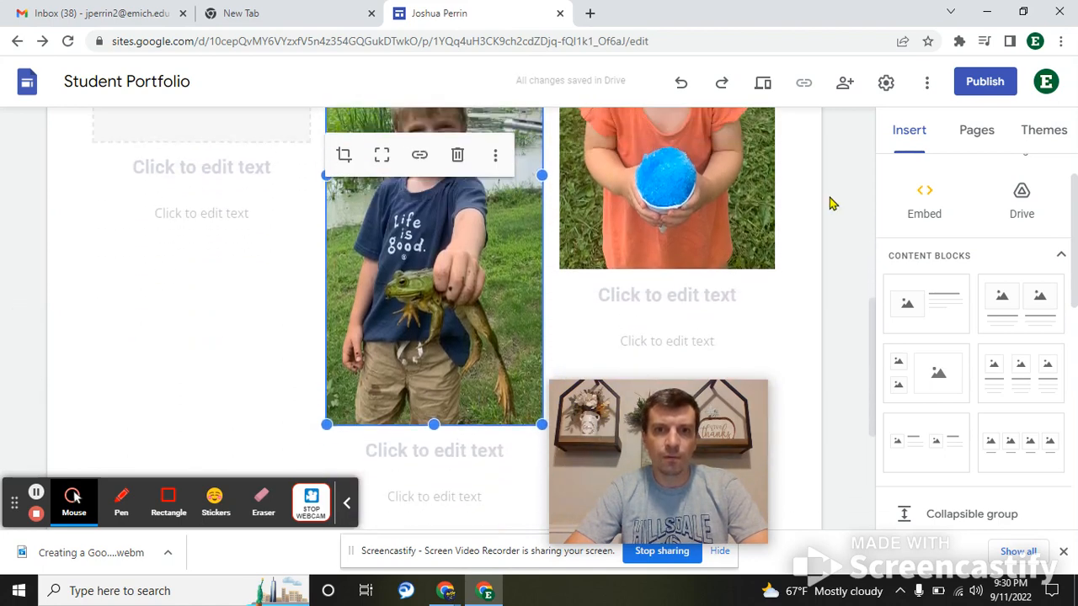
left_click_drag(444, 429, 462, 268)
- Upload Family Picture into the empty left box, uncropped and shortened to match the others
scroll(824, 224, "up", 3)
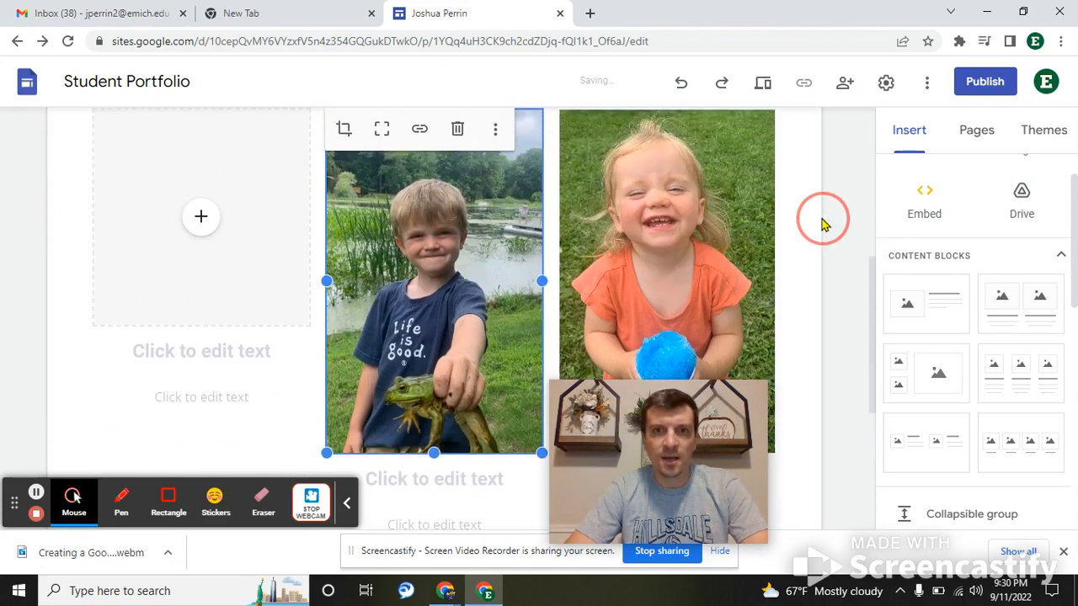
left_click(202, 281)
left_click(221, 317)
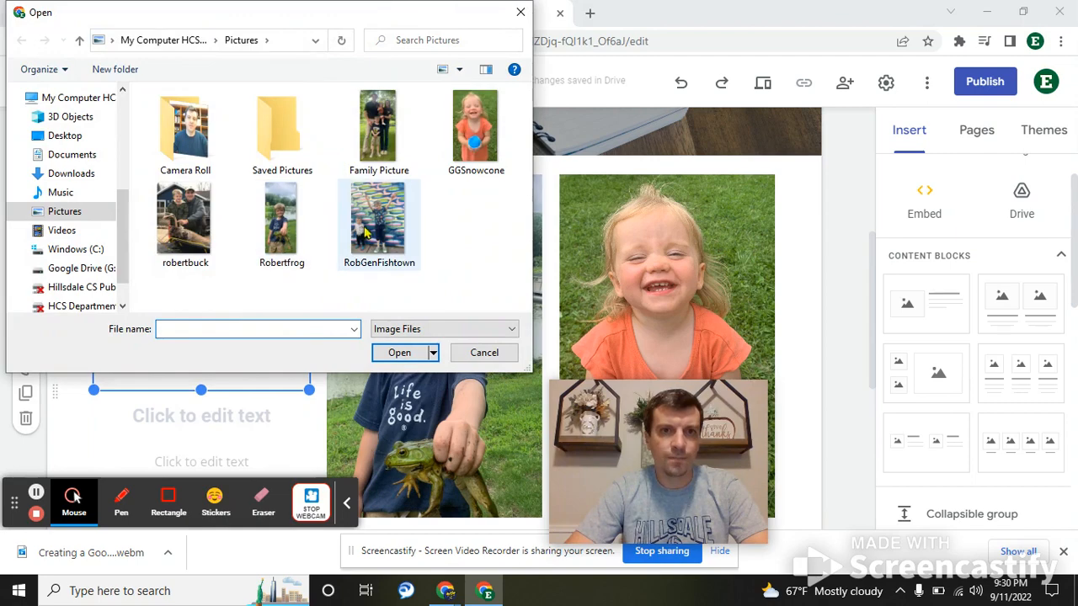
double_click(383, 125)
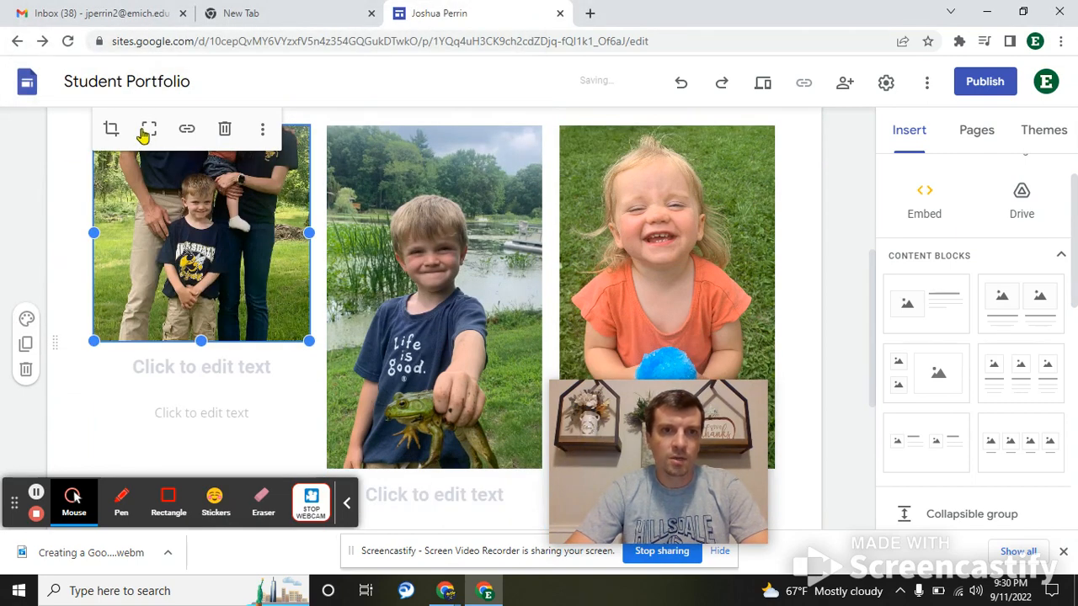
left_click(145, 131)
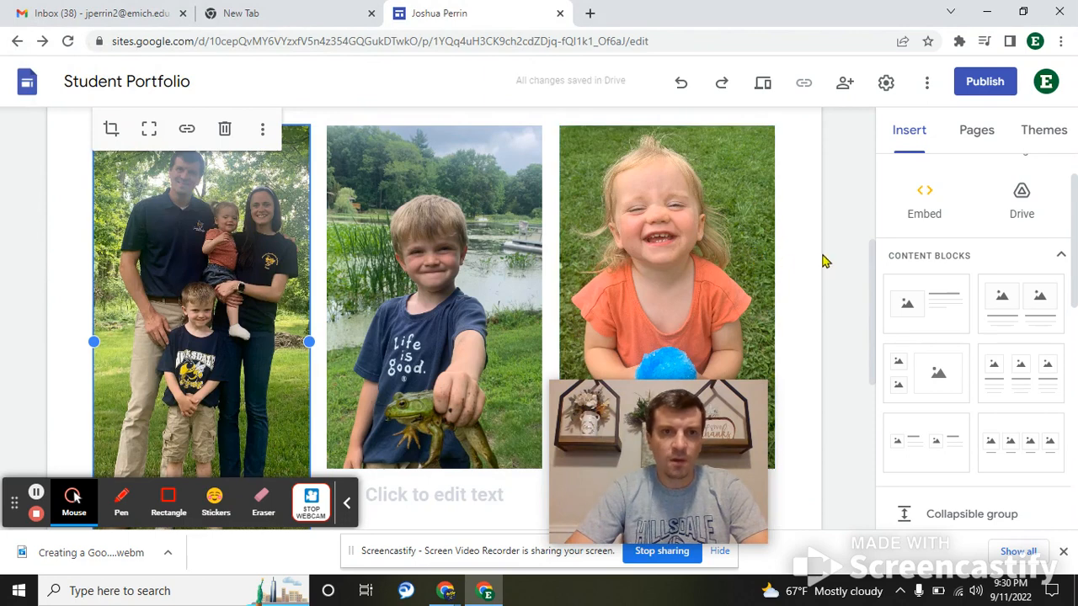
scroll(823, 261, "down", 3)
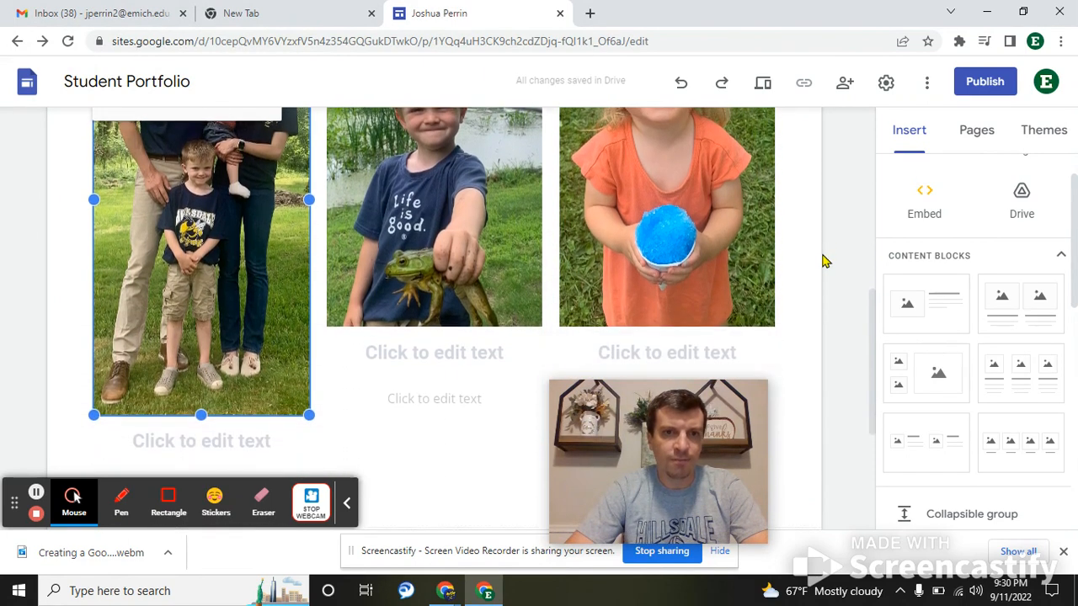
left_click_drag(200, 414, 224, 327)
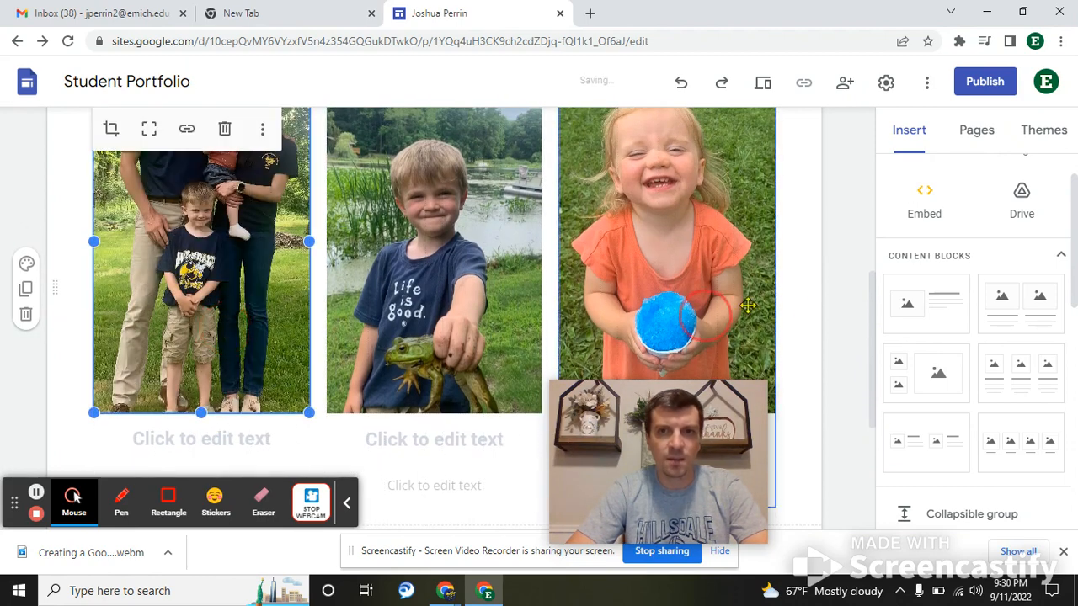
- Select the snow-cone photo block and paste a copy into a new section below the row
left_click(833, 267)
scroll(832, 267, "down", 3)
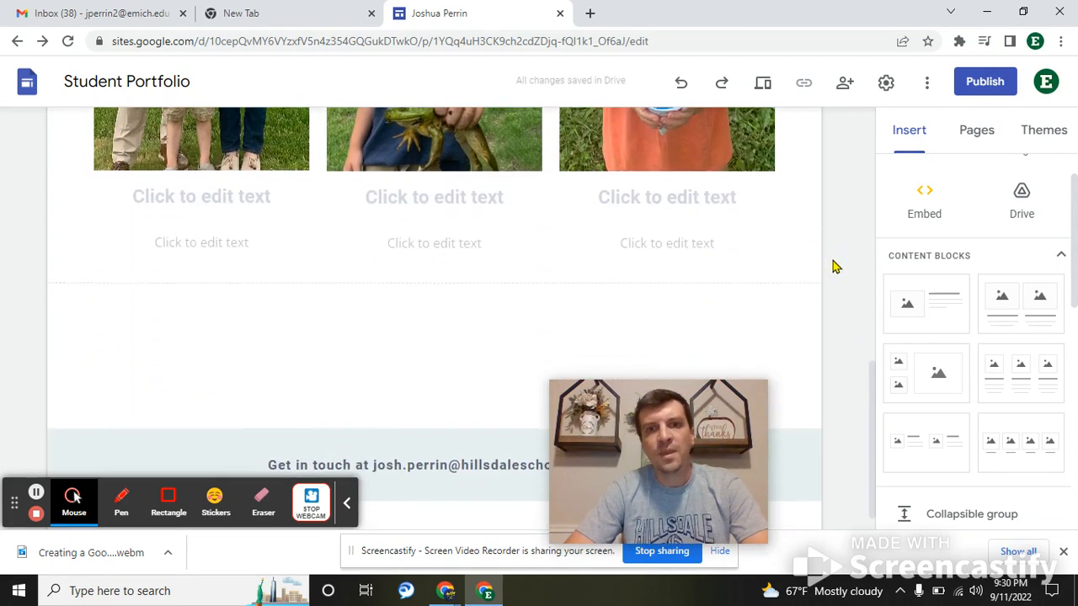
left_click(753, 183)
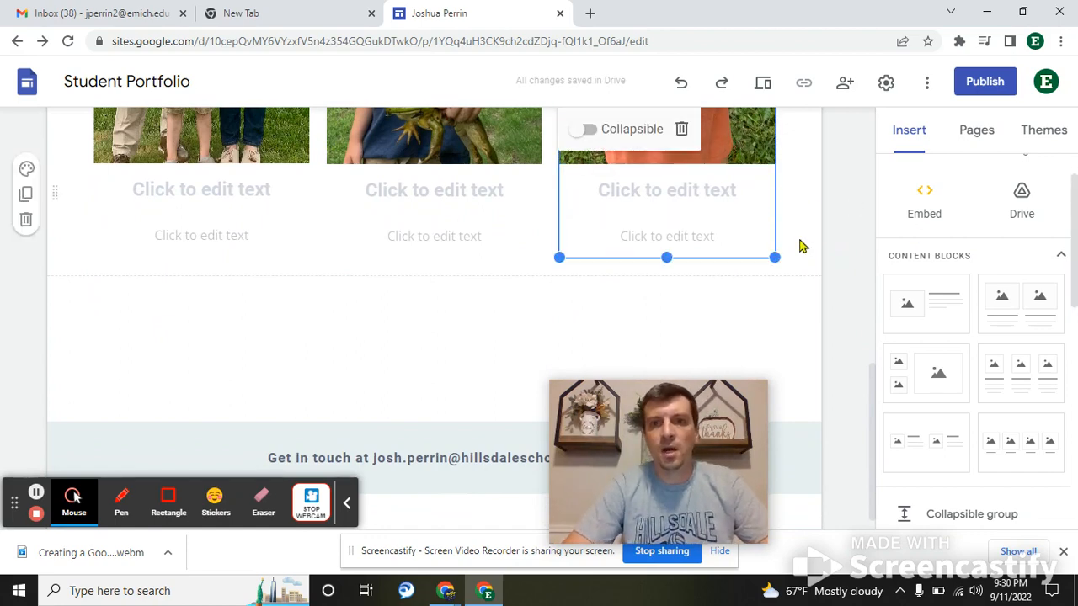
scroll(810, 293, "down", 1)
scroll(810, 293, "up", 4)
scroll(810, 293, "down", 4)
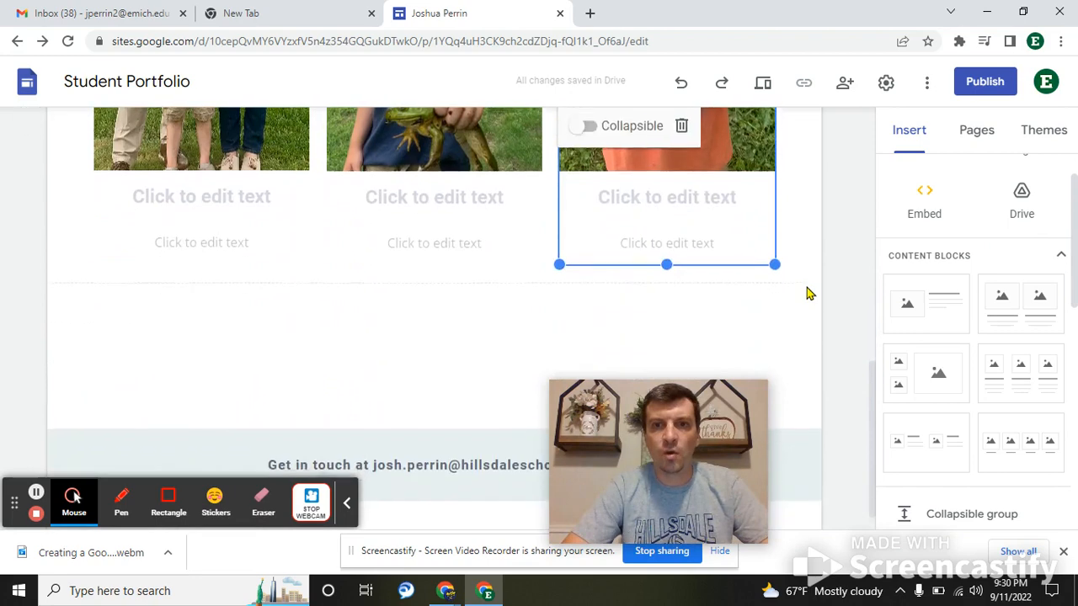
scroll(806, 291, "up", 2)
scroll(807, 291, "down", 1)
scroll(807, 291, "up", 2)
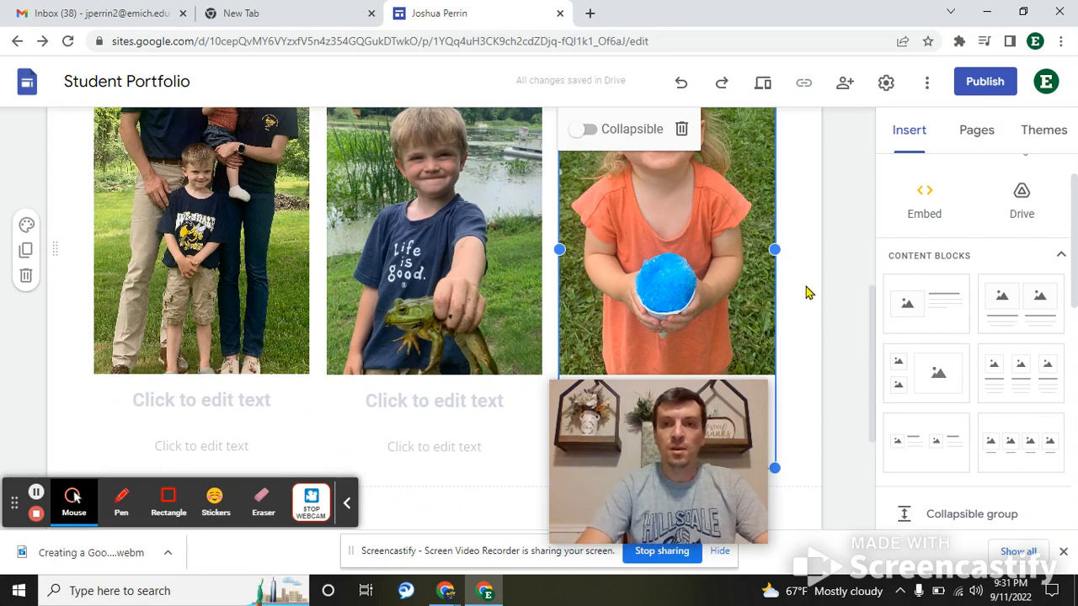
scroll(840, 344, "down", 3)
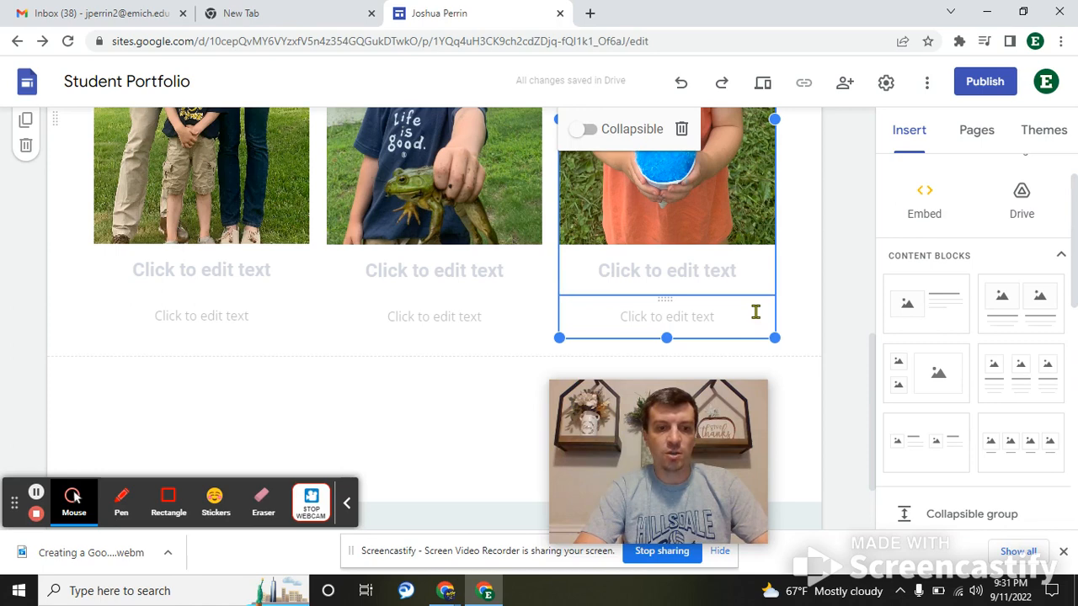
key("ctrl+v")
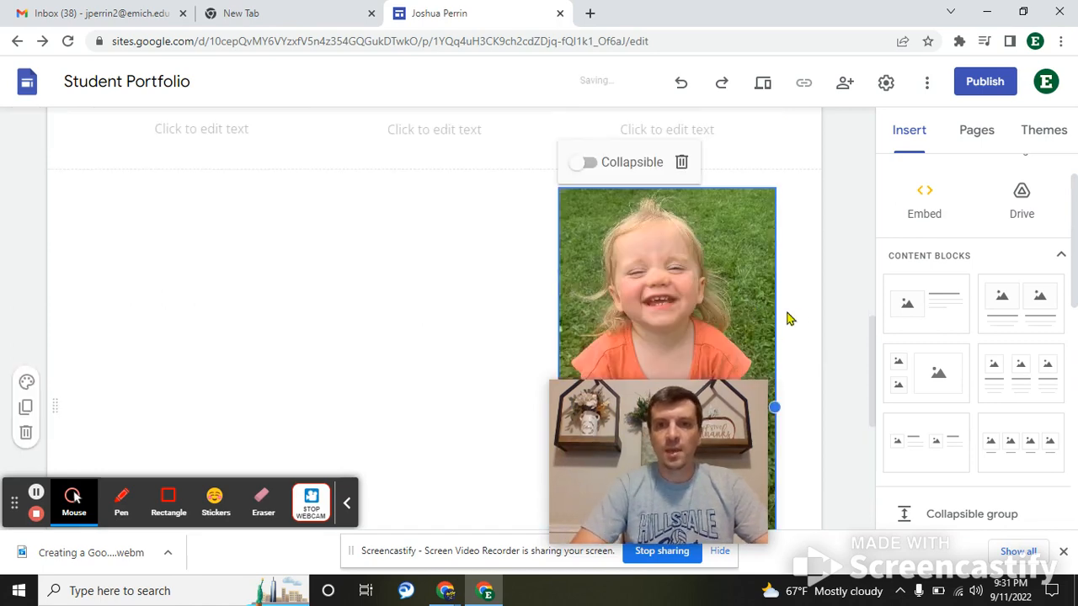
- Select the copied girl photo in the lower section and open its options menu
scroll(825, 262, "down", 3)
left_click(670, 227)
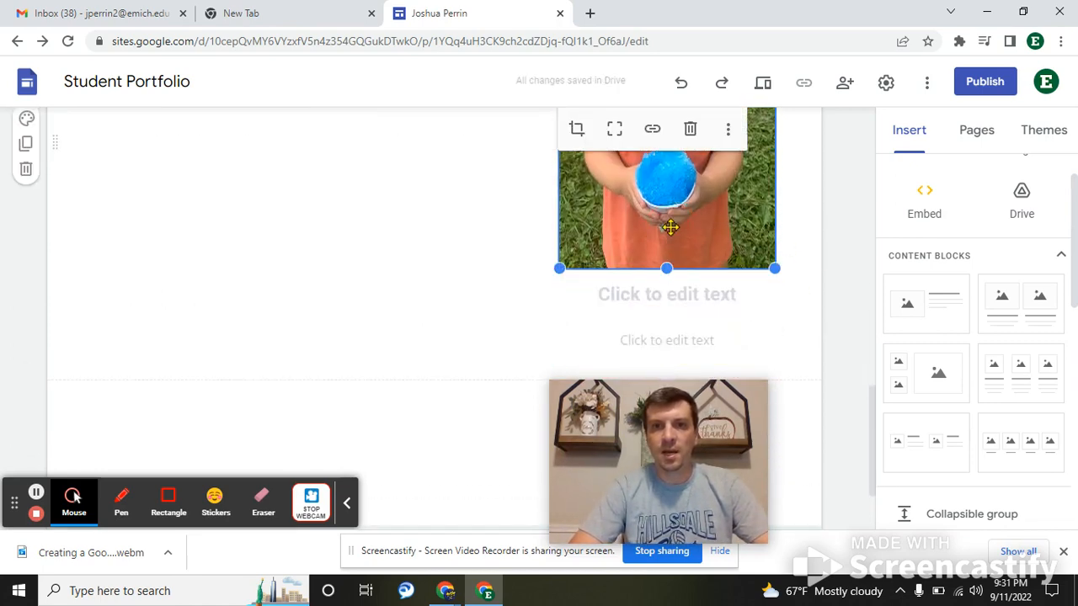
scroll(670, 227, "up", 3)
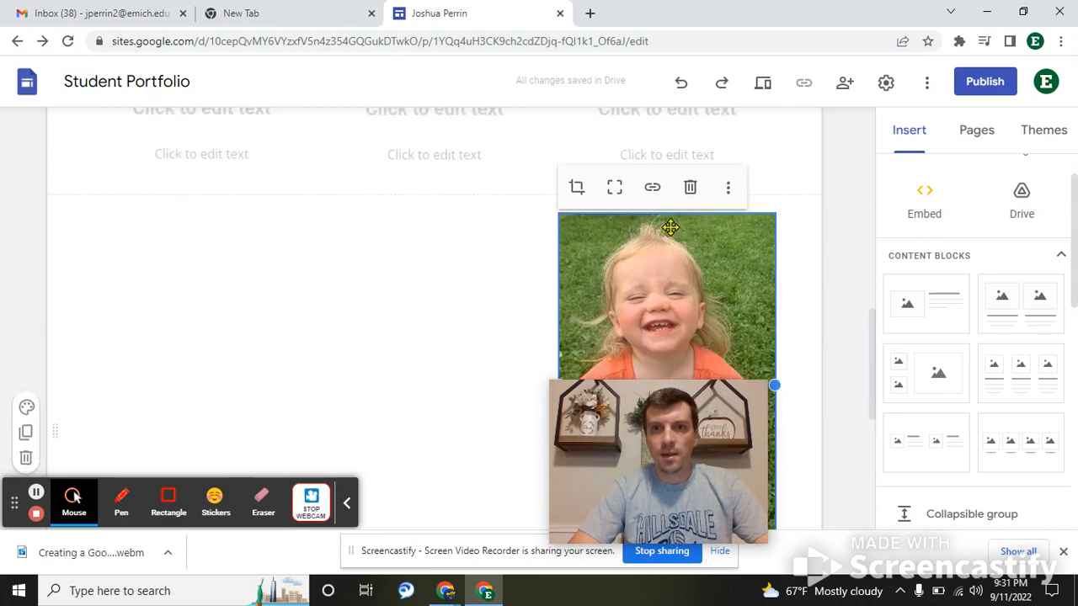
left_click(727, 188)
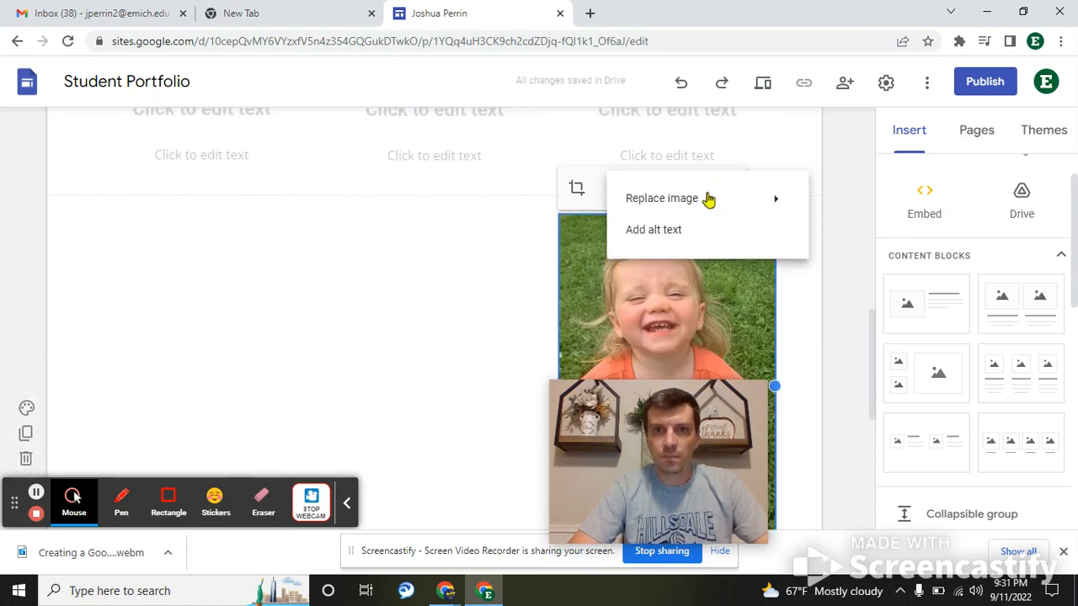
mouse_move(682, 200)
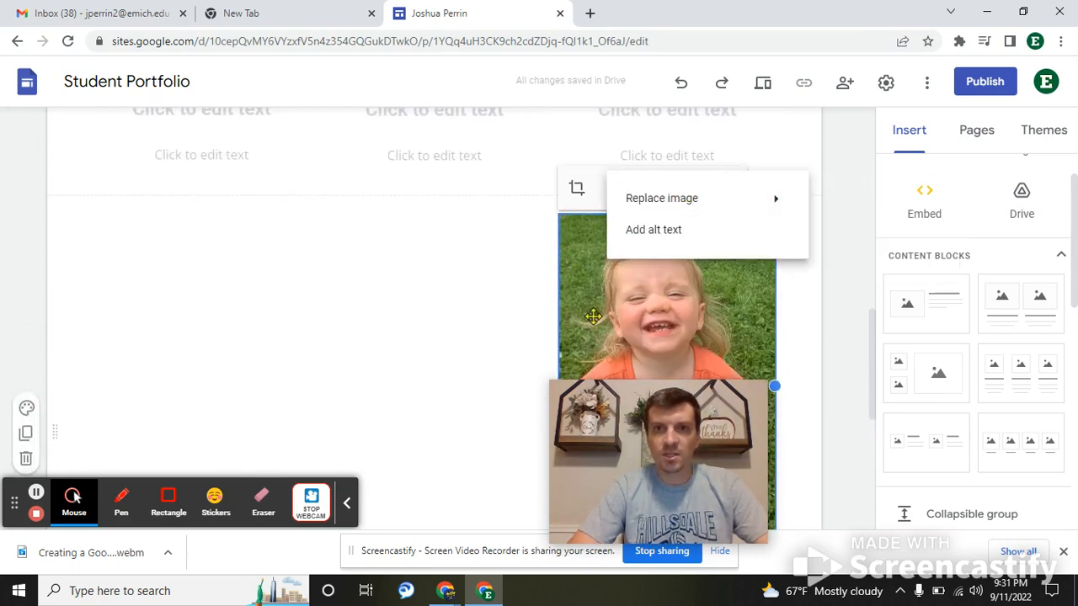
left_click(493, 309)
scroll(493, 309, "up", 3)
scroll(493, 309, "down", 4)
left_click(653, 233)
scroll(653, 234, "up", 2)
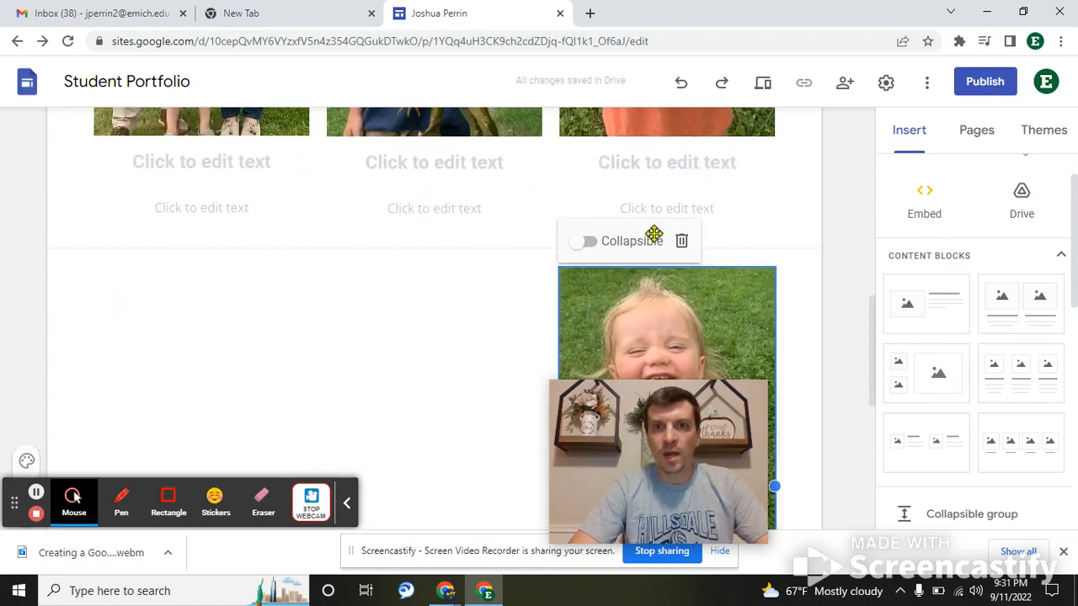
left_click(713, 283)
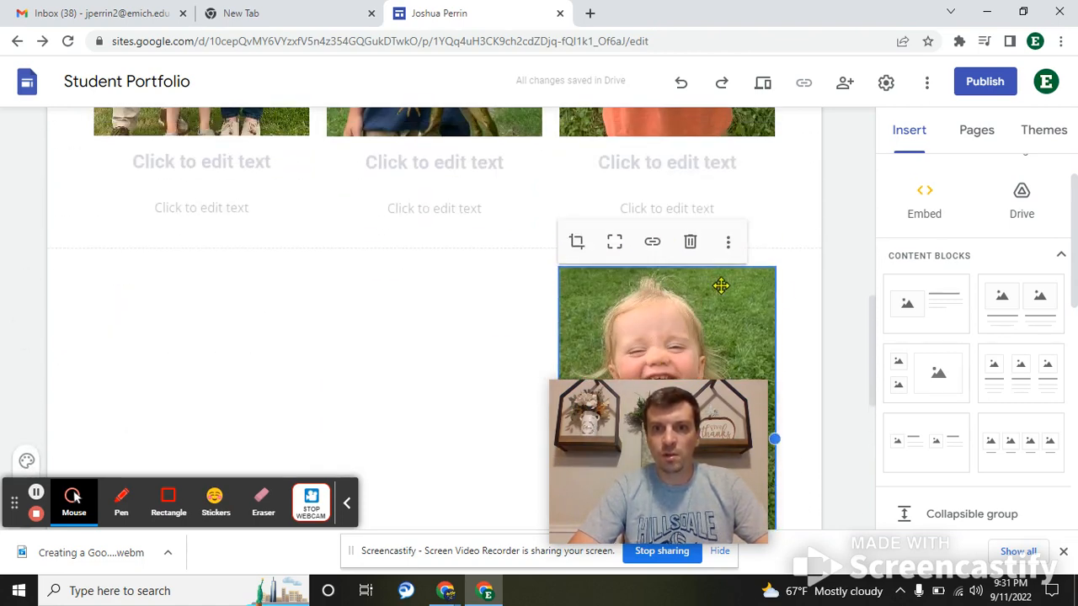
left_click(727, 241)
mouse_move(757, 252)
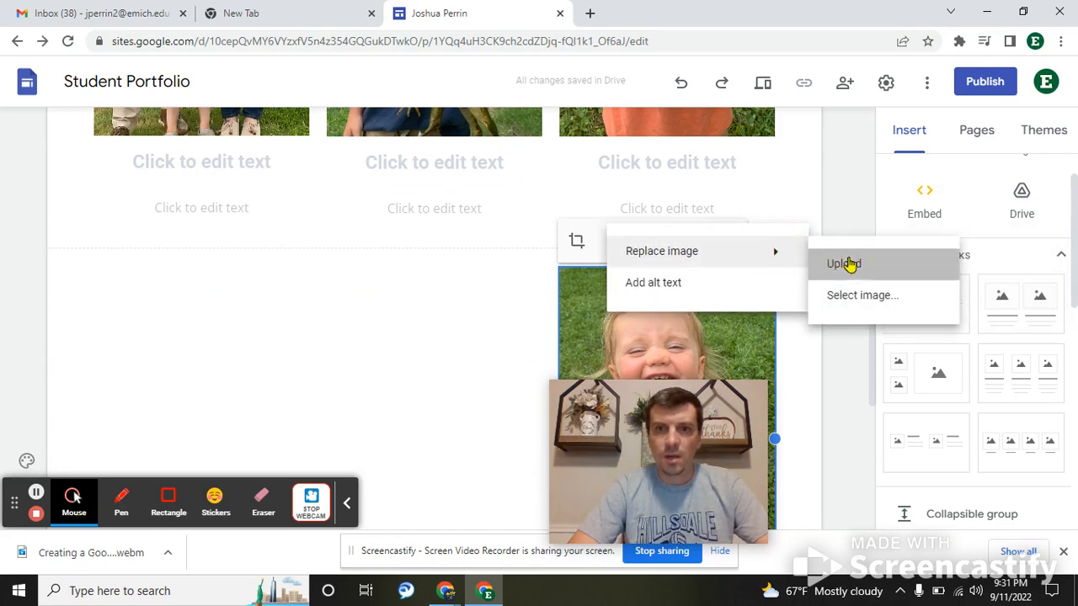
left_click(851, 264)
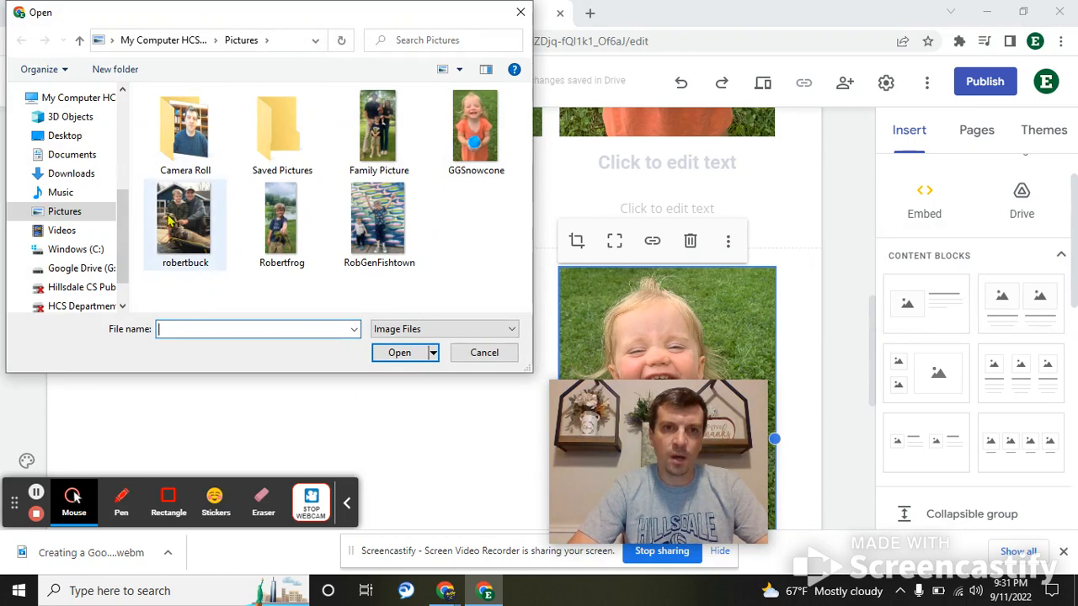
double_click(174, 225)
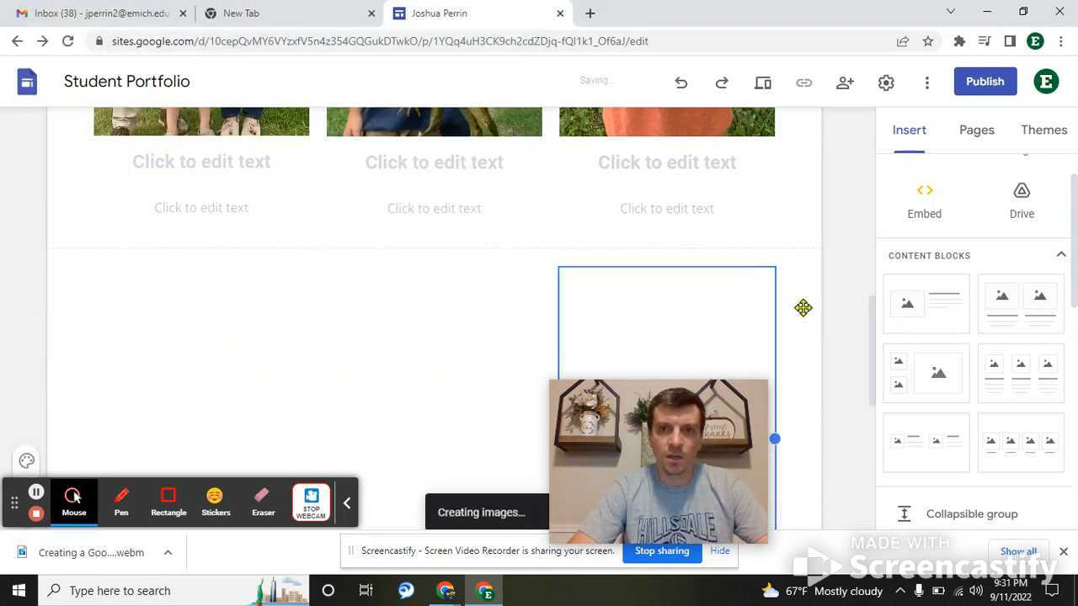
scroll(818, 315, "down", 4)
scroll(820, 315, "down", 1)
- Caption the snow-cone photo with the girl's name followed by 'enjoying a snow cone.'
scroll(820, 316, "up", 5)
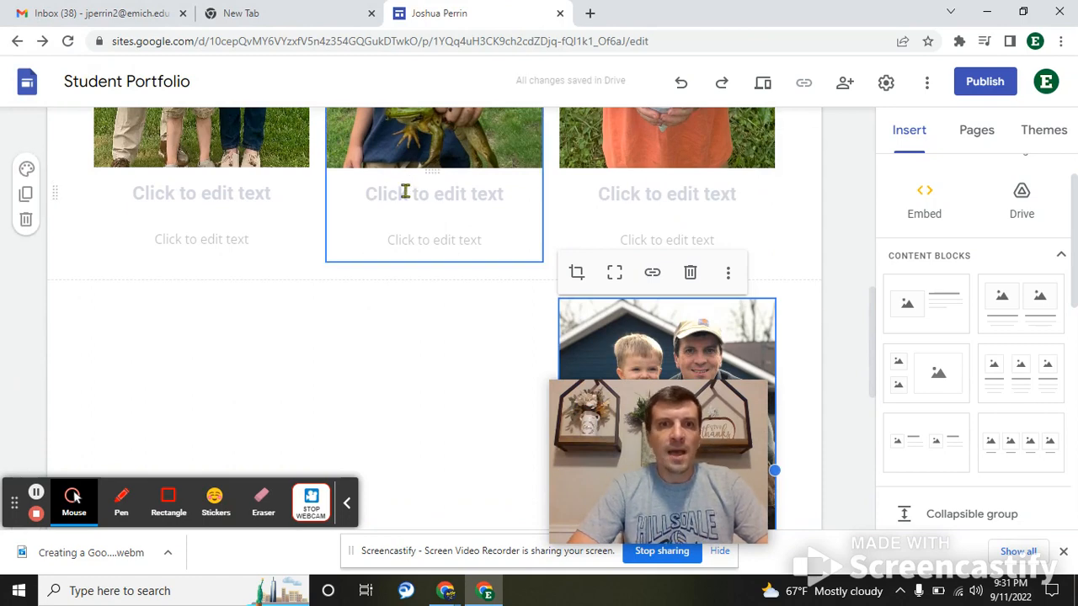
scroll(640, 228, "up", 2)
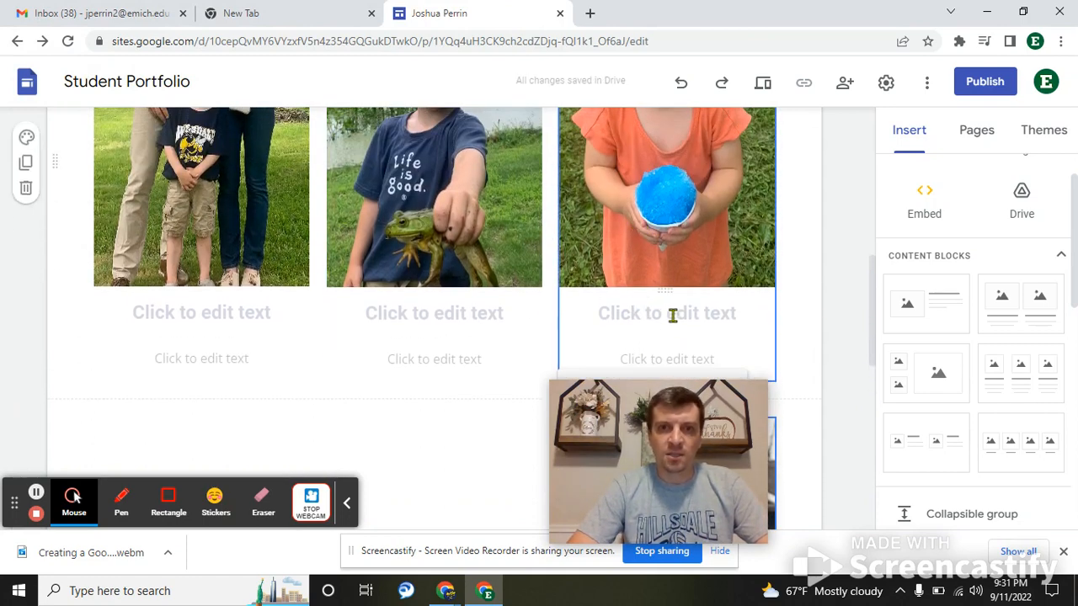
left_click(671, 314)
type("Gen")
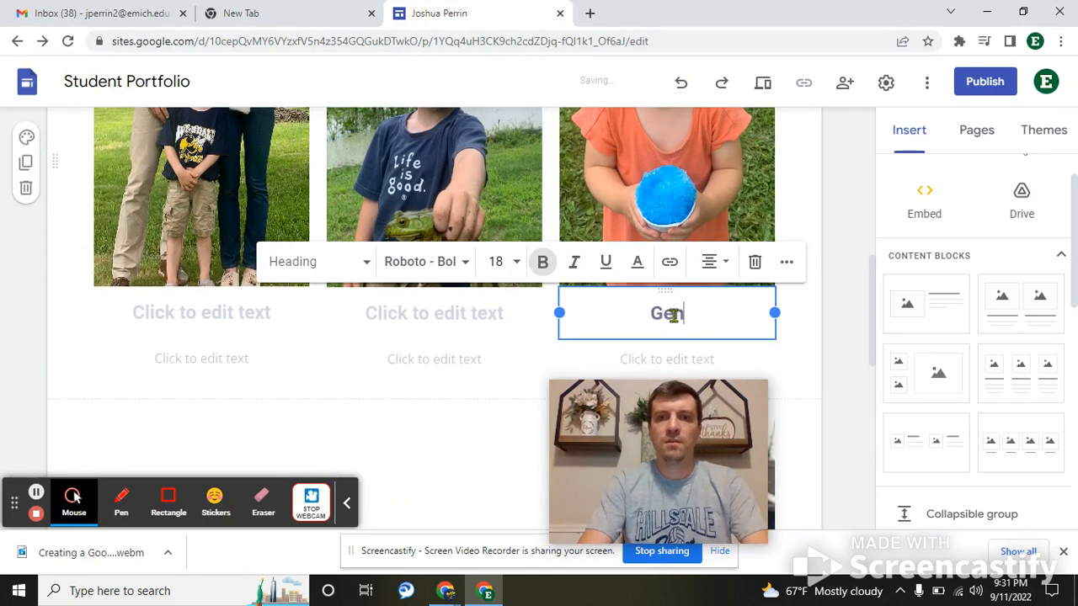
type("evieve with")
key("BackSpace")
key("BackSpace")
key("BackSpace")
key("BackSpace")
type("enjoying a snow")
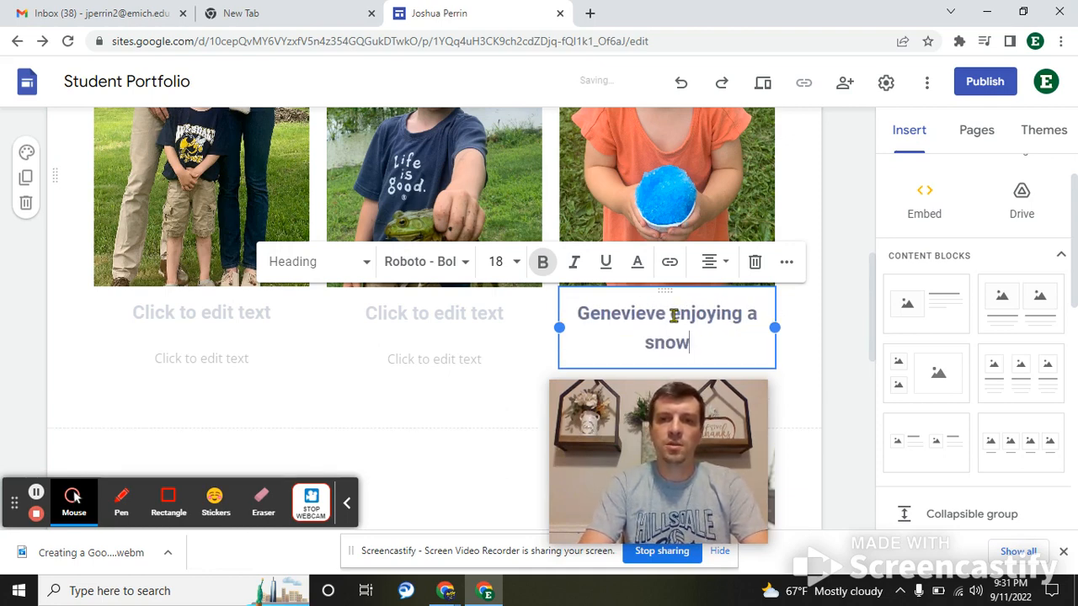
type(" cone .")
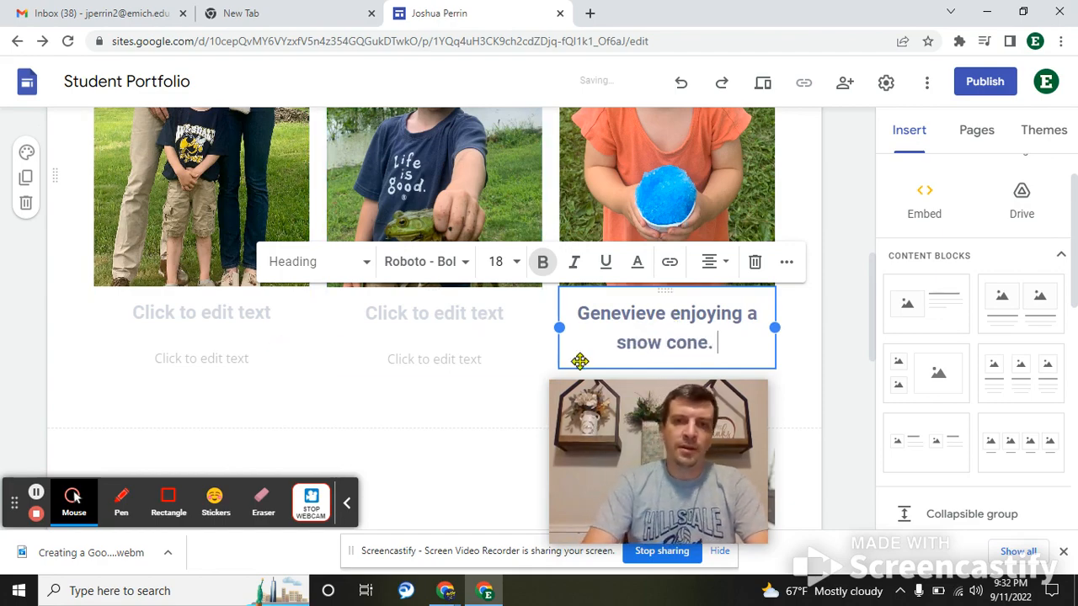
scroll(580, 361, "down", 5)
scroll(580, 361, "up", 8)
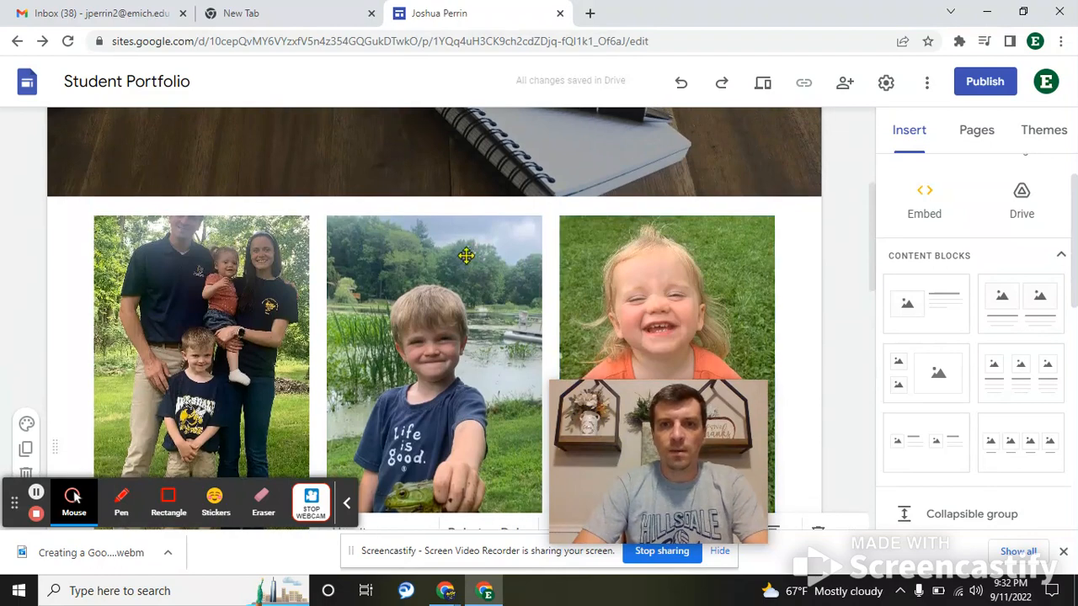
scroll(838, 261, "down", 3)
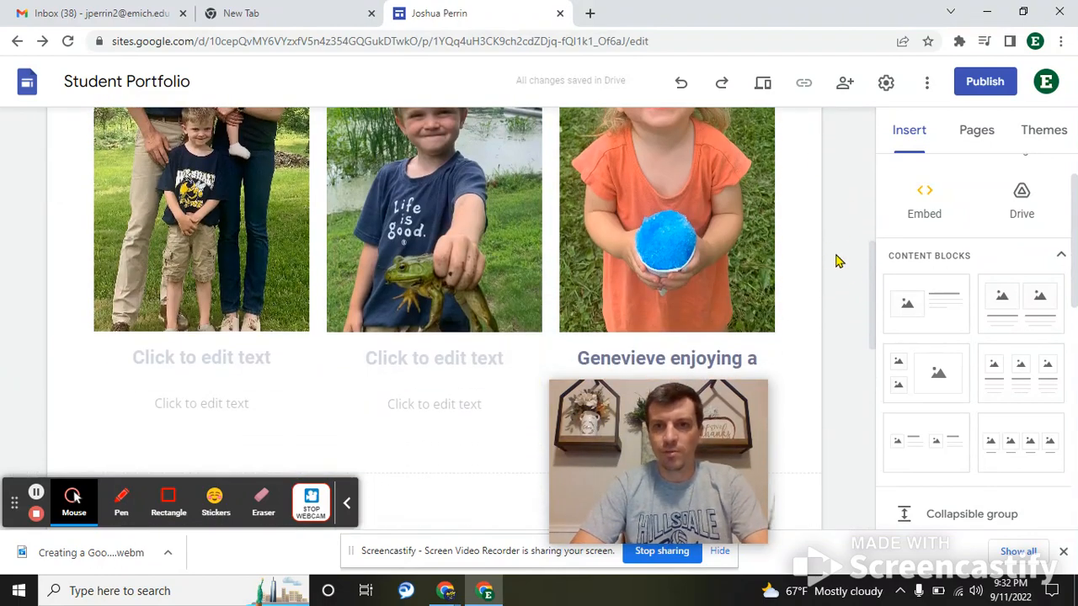
scroll(838, 261, "up", 4)
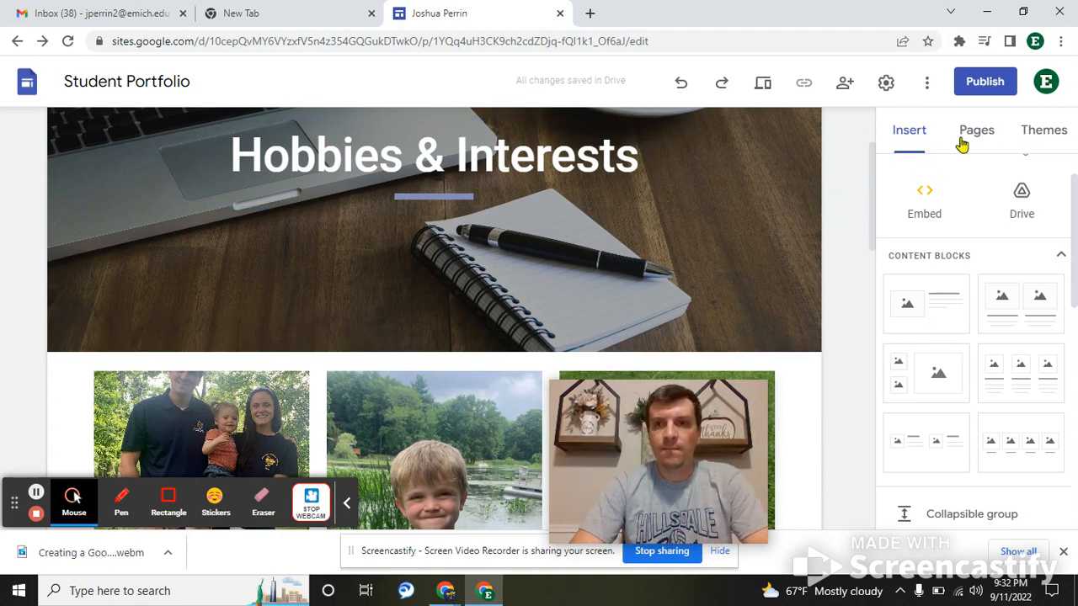
- Open the Home page from the Pages list, then switch to the seminar breakdown document
left_click(966, 144)
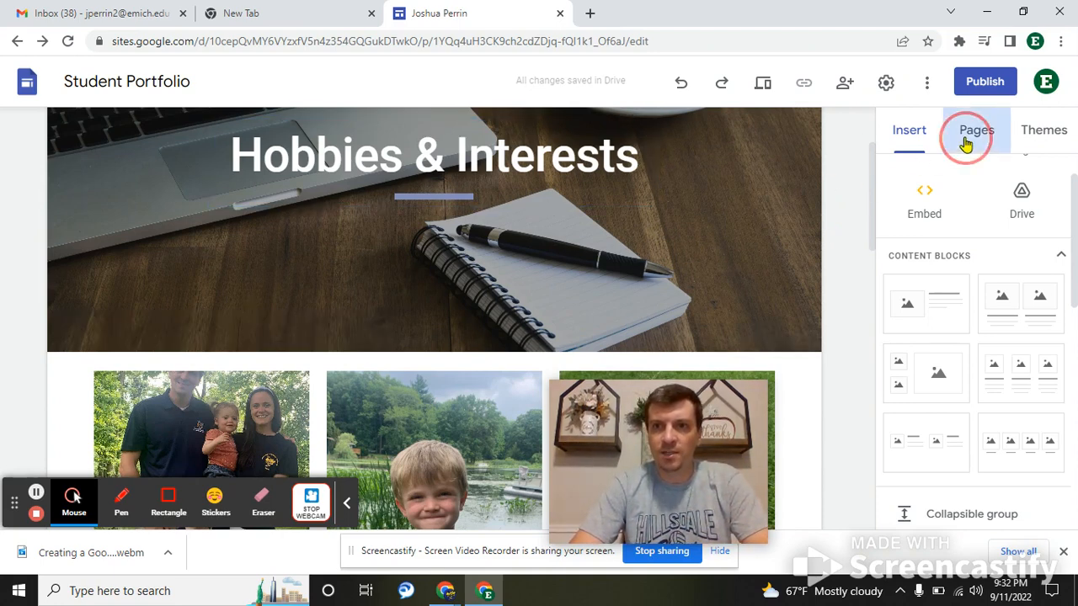
left_click(931, 216)
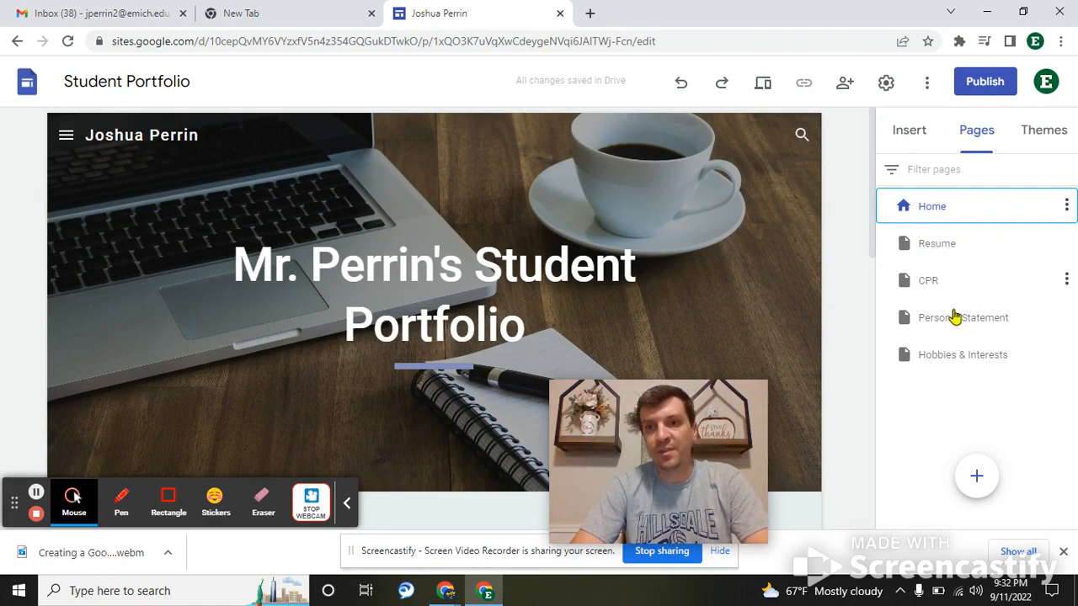
key("super+Tab")
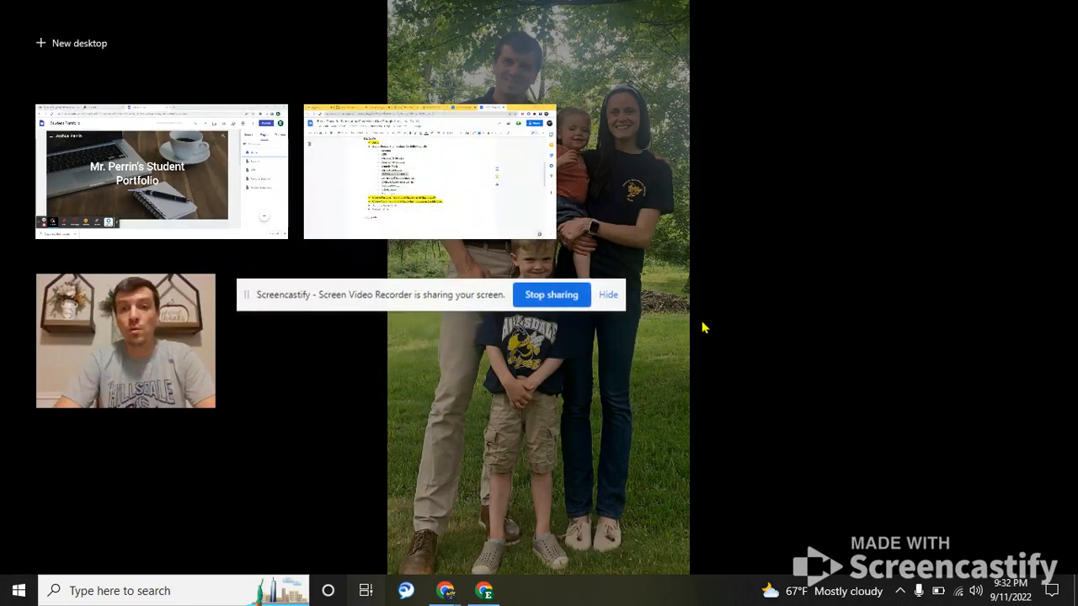
left_click(395, 196)
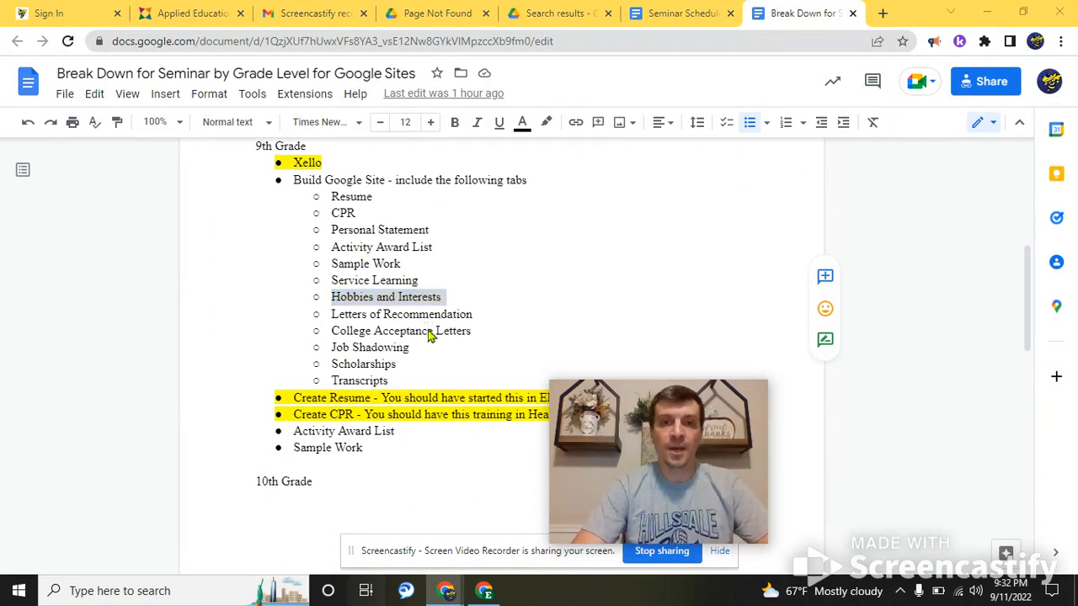
- Return to the Google Sites editor window and open the site preview
key("super+Tab")
left_click(435, 183)
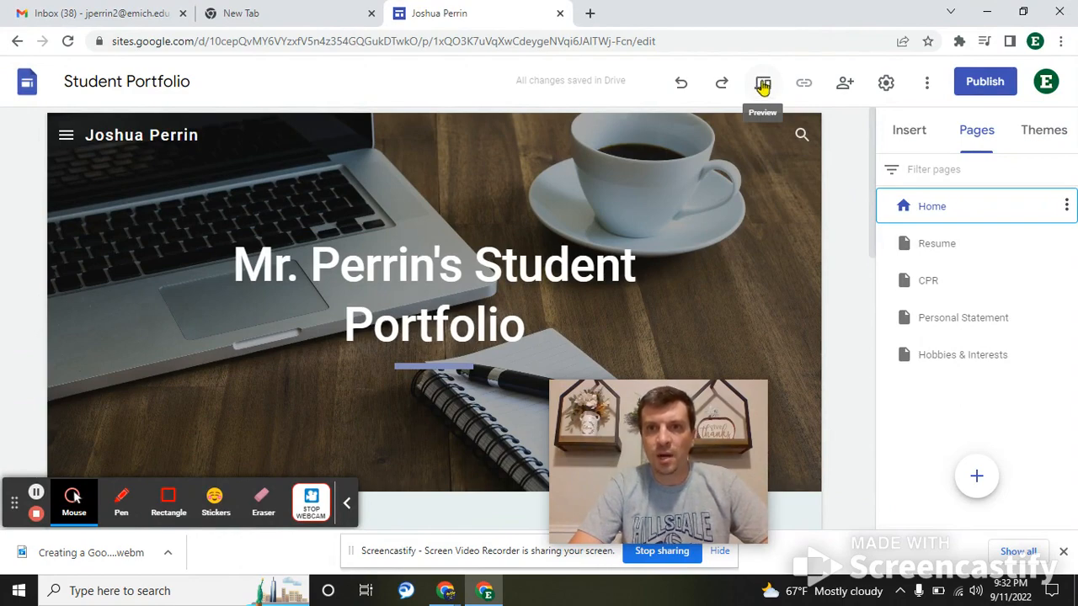
left_click(763, 87)
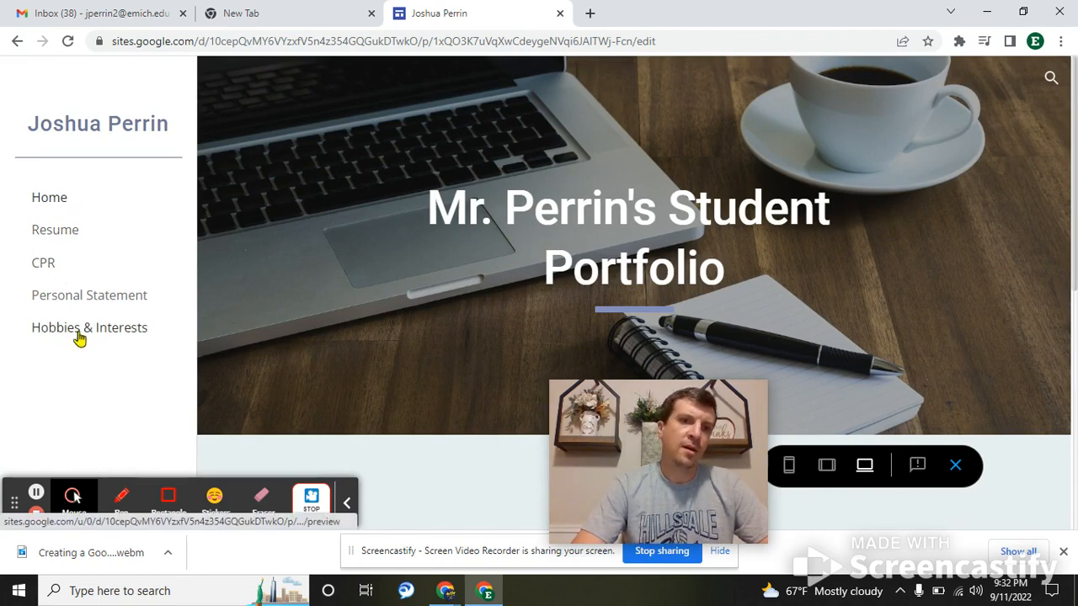
- In preview, look over the Home page, then view the Hobbies & Interests photo row
scroll(532, 143, "down", 4)
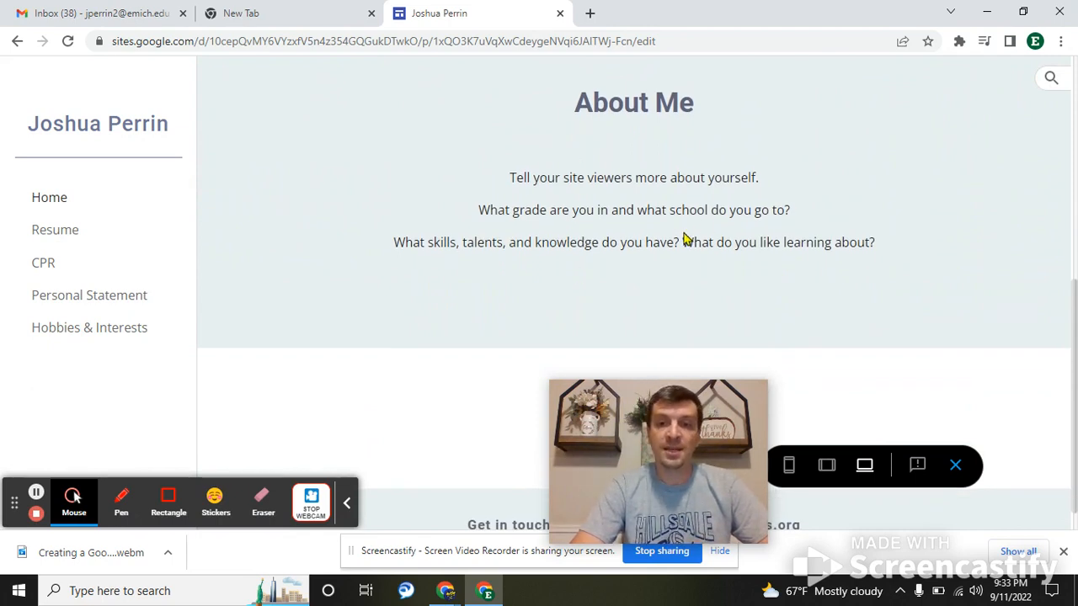
scroll(547, 240, "down", 1)
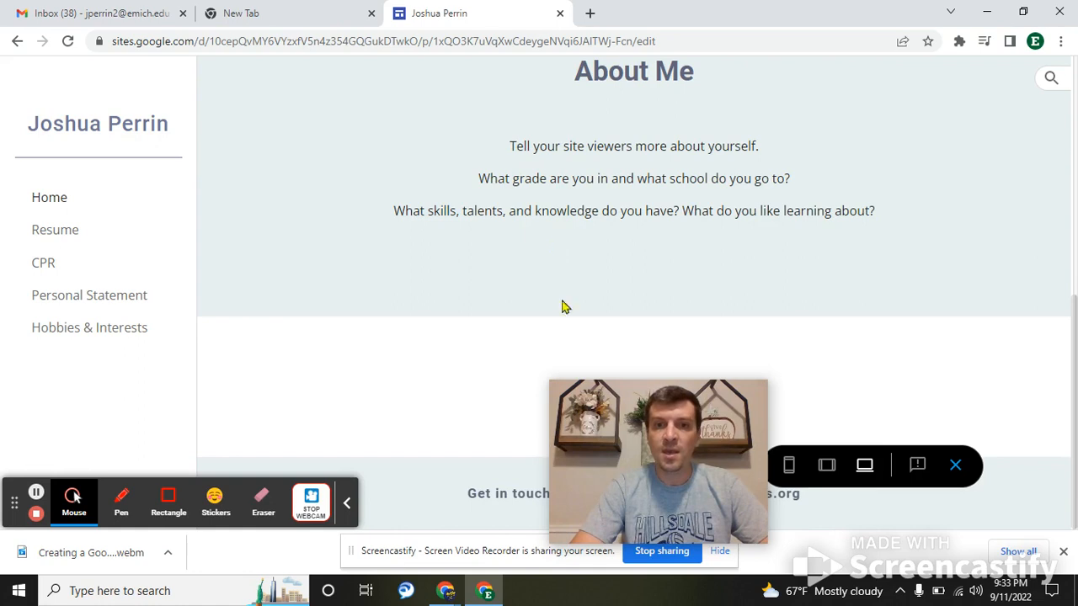
left_click_drag(671, 425, 936, 326)
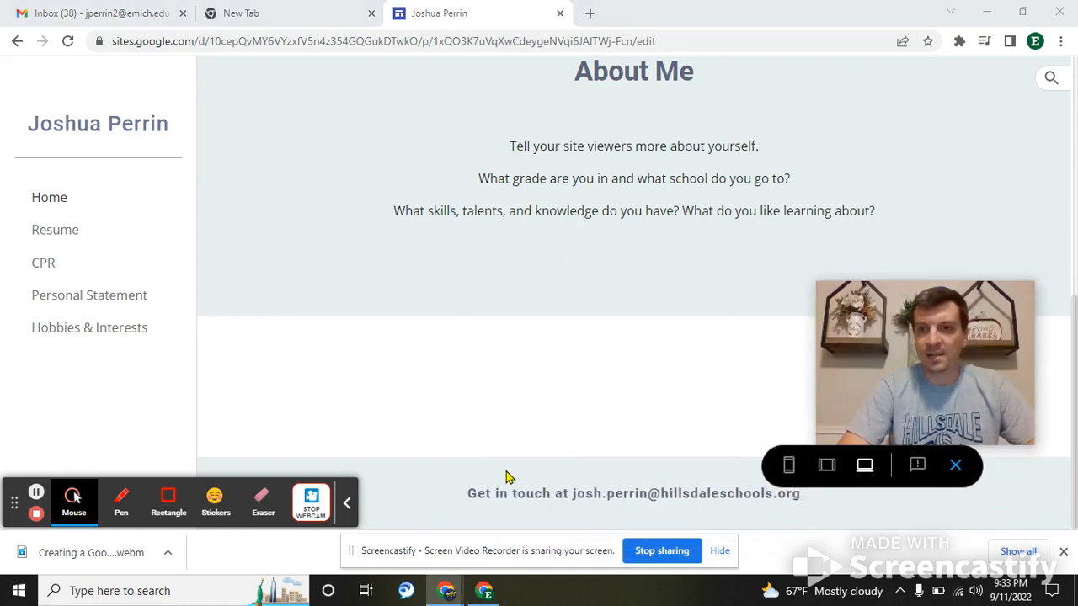
left_click(67, 330)
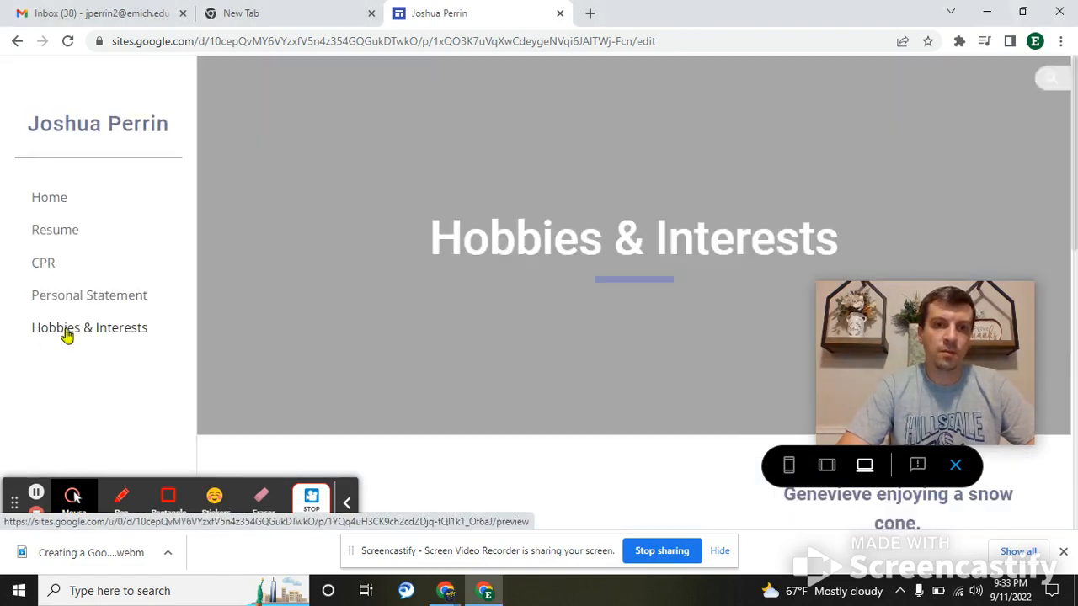
scroll(624, 176, "down", 3)
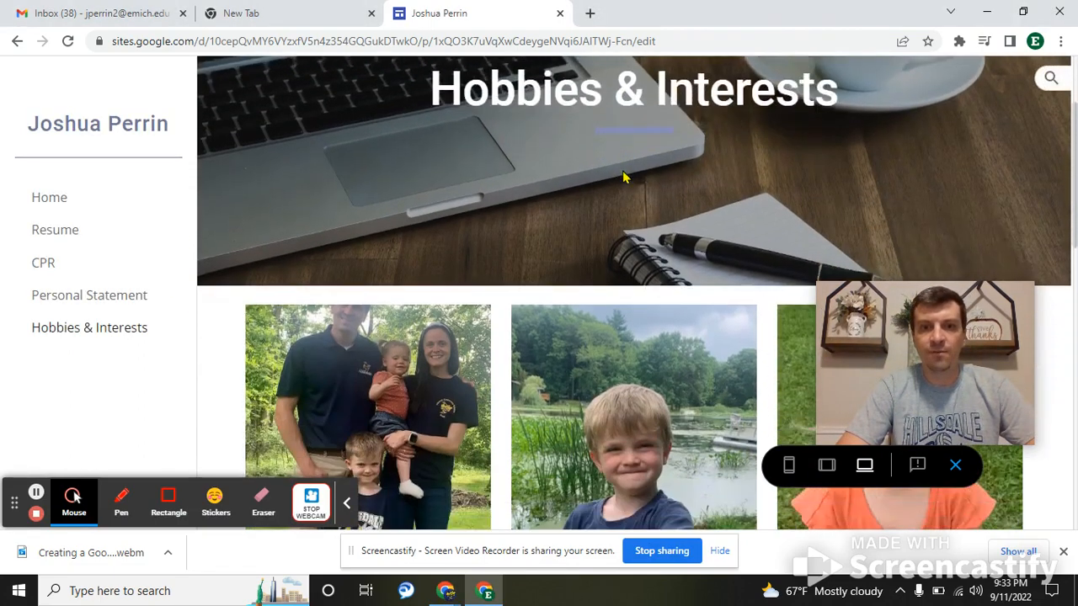
scroll(623, 176, "up", 3)
scroll(701, 240, "down", 5)
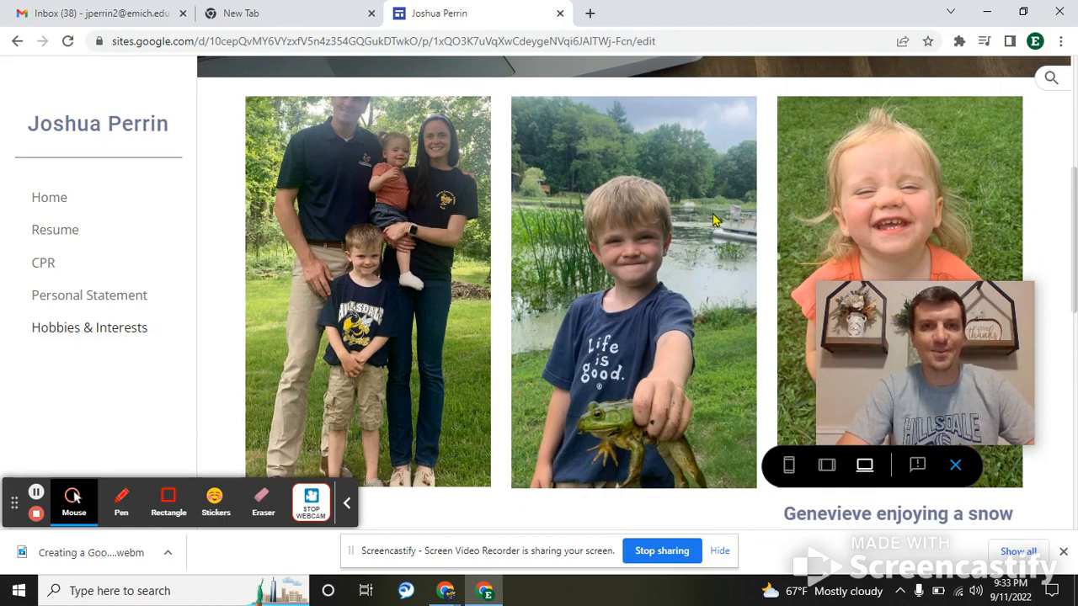
scroll(707, 220, "down", 8)
scroll(713, 220, "up", 10)
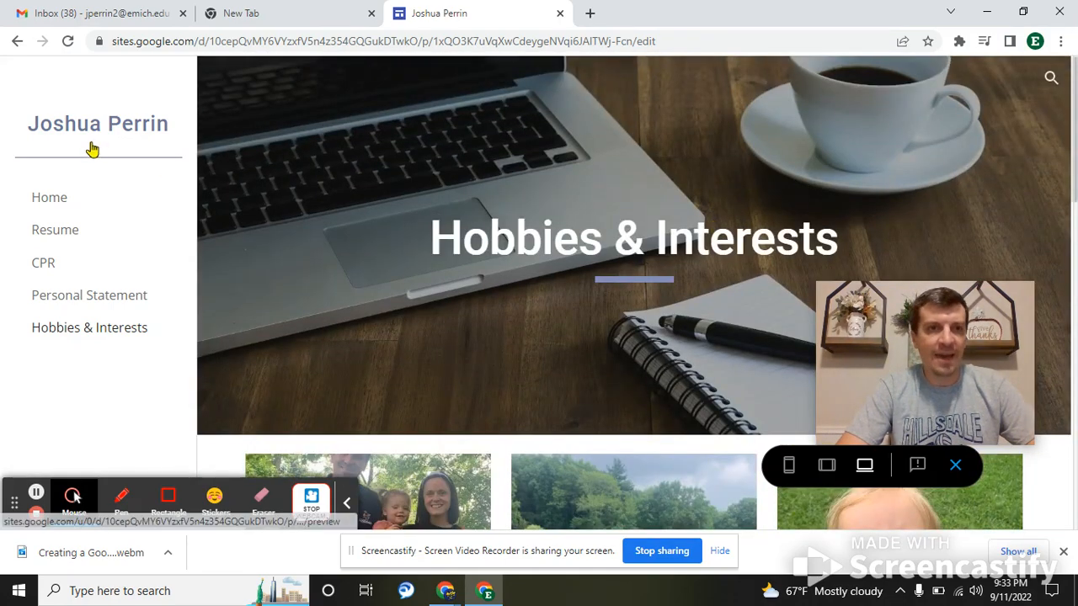
- Revisit Home, return to Hobbies & Interests, and switch the preview to phone size
left_click(52, 199)
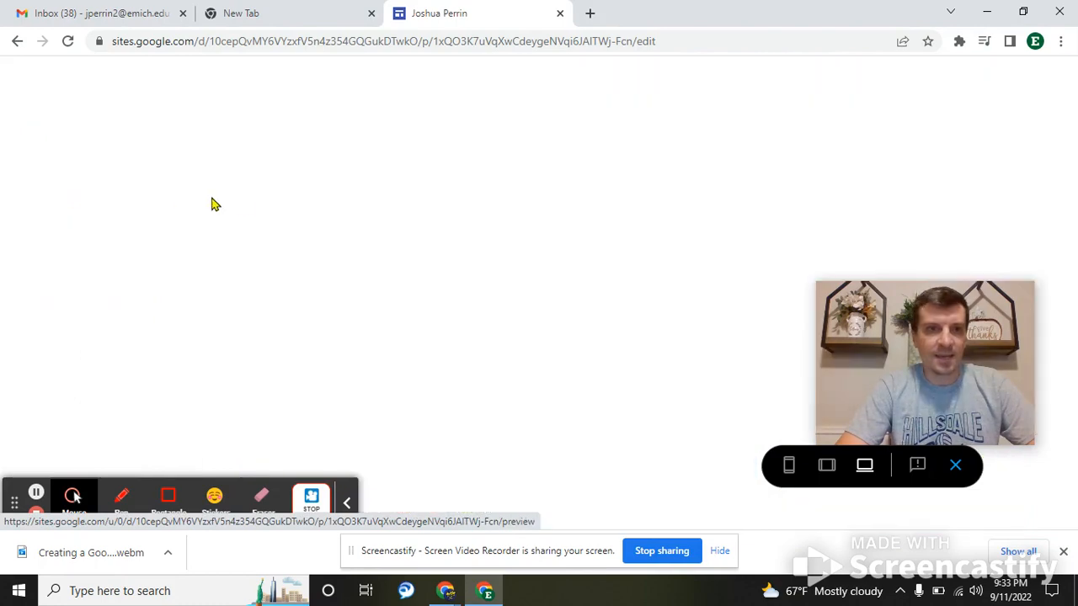
scroll(505, 312, "down", 2)
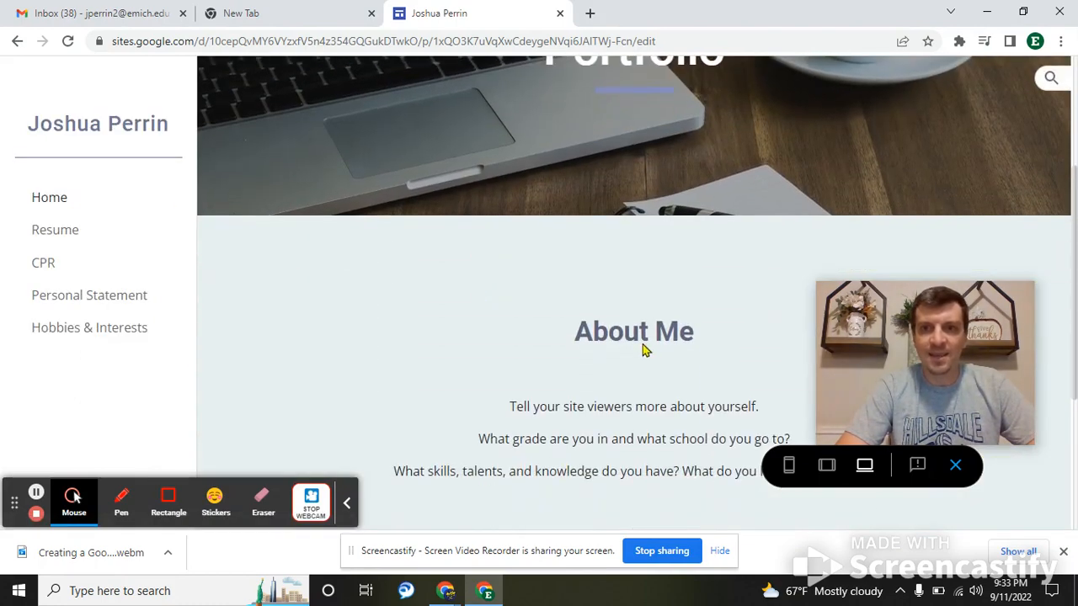
scroll(642, 349, "up", 2)
left_click_drag(924, 381, 601, 457)
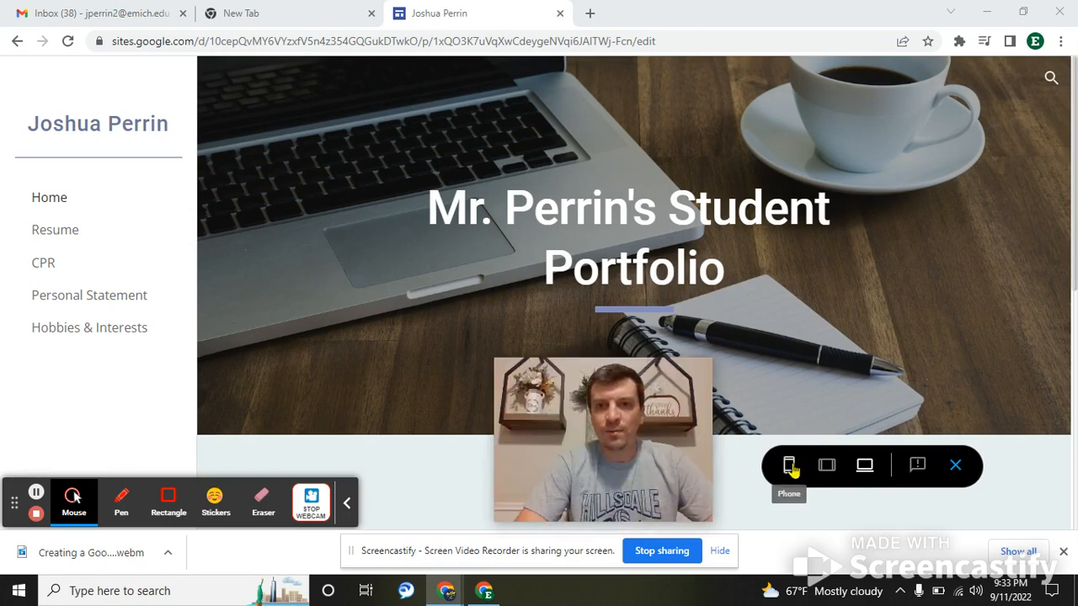
left_click(63, 327)
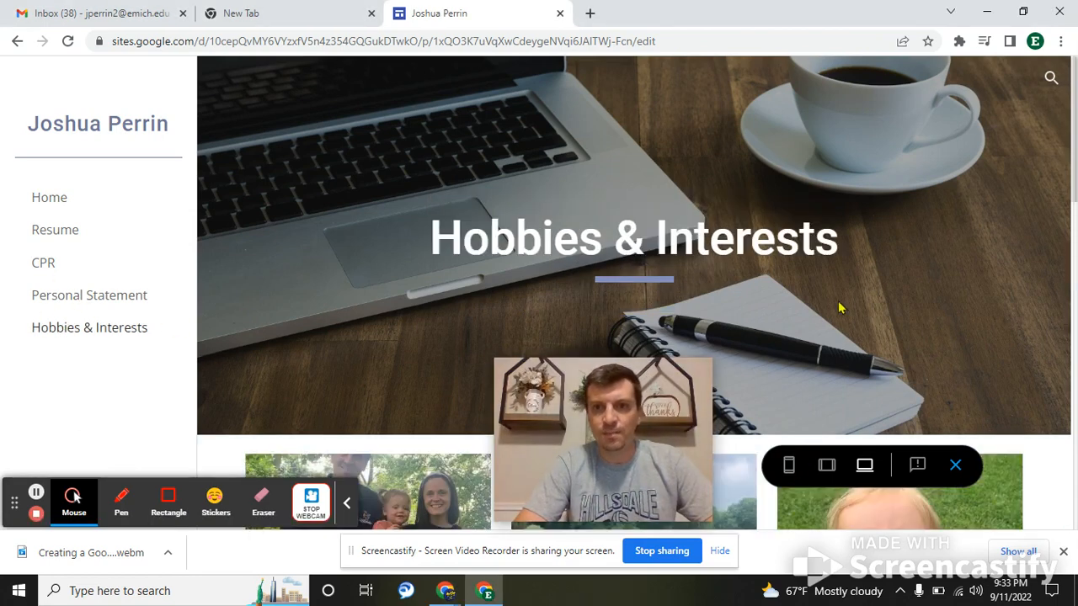
left_click(795, 478)
left_click_drag(611, 430, 899, 256)
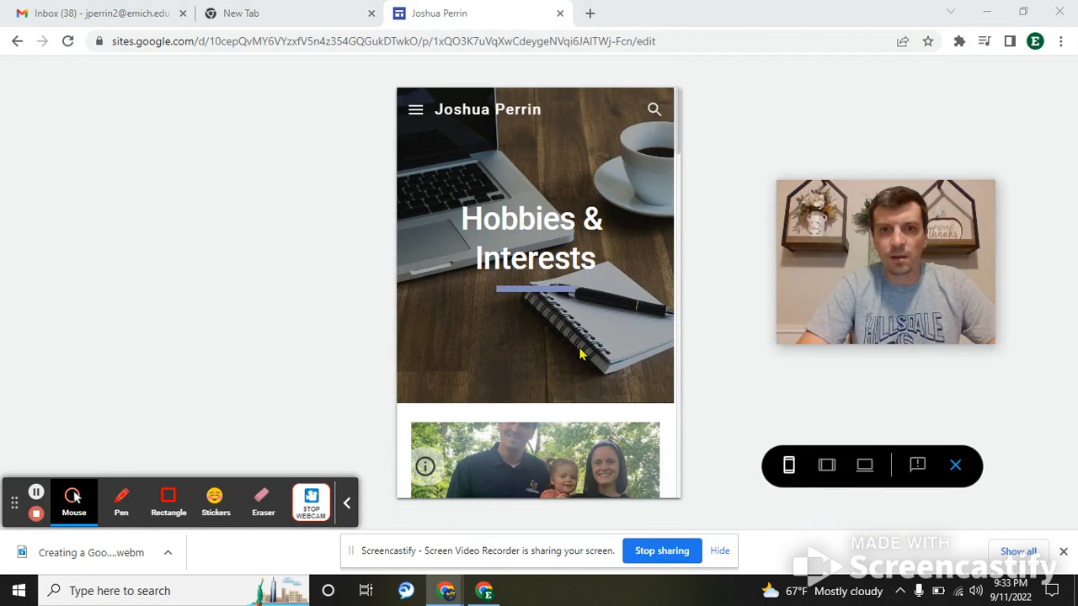
scroll(580, 355, "down", 10)
scroll(579, 354, "down", 10)
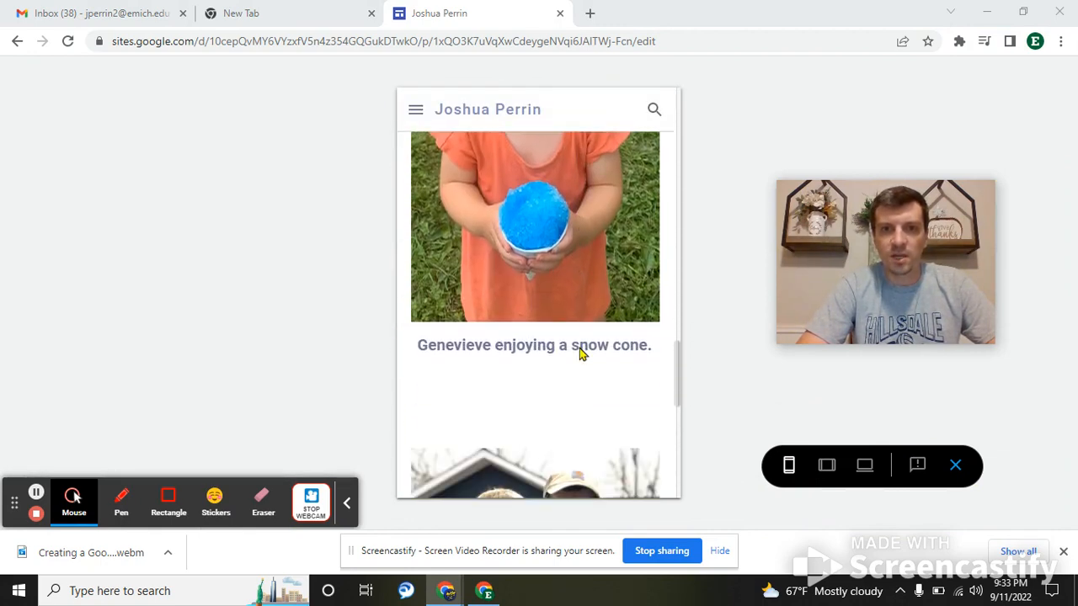
scroll(579, 355, "down", 5)
scroll(579, 354, "up", 8)
scroll(579, 354, "up", 10)
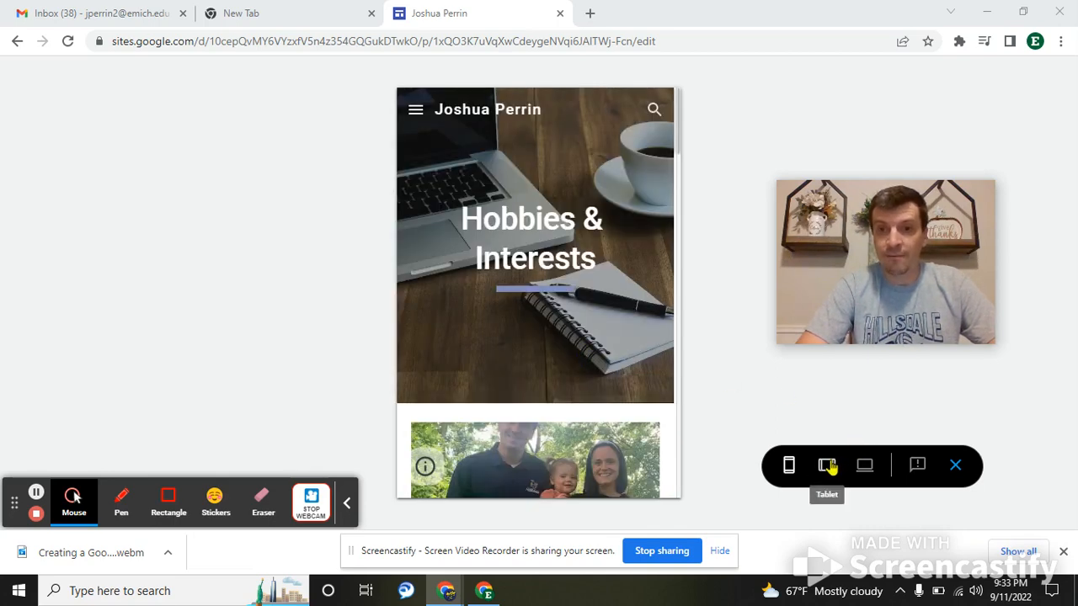
left_click(827, 466)
scroll(556, 306, "down", 5)
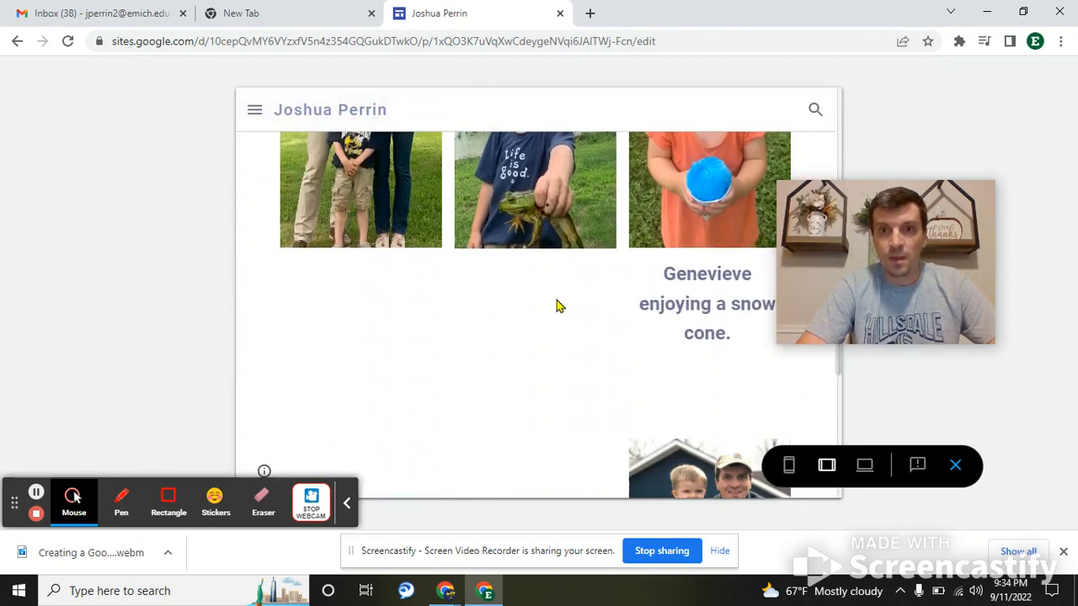
left_click(867, 471)
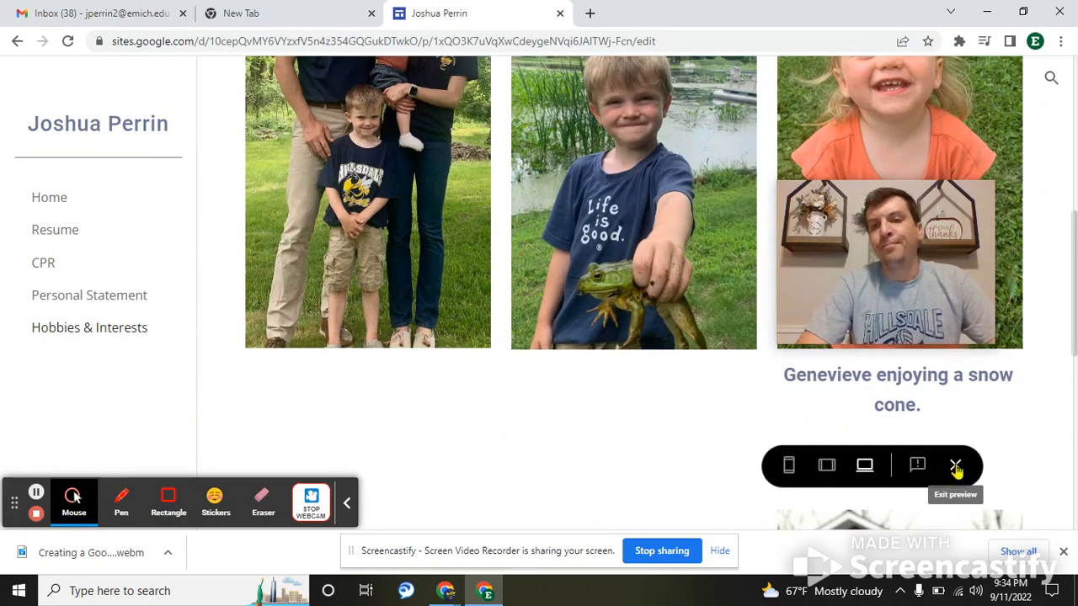
- Exit the preview and close the Google Sites editor tab
left_click(956, 467)
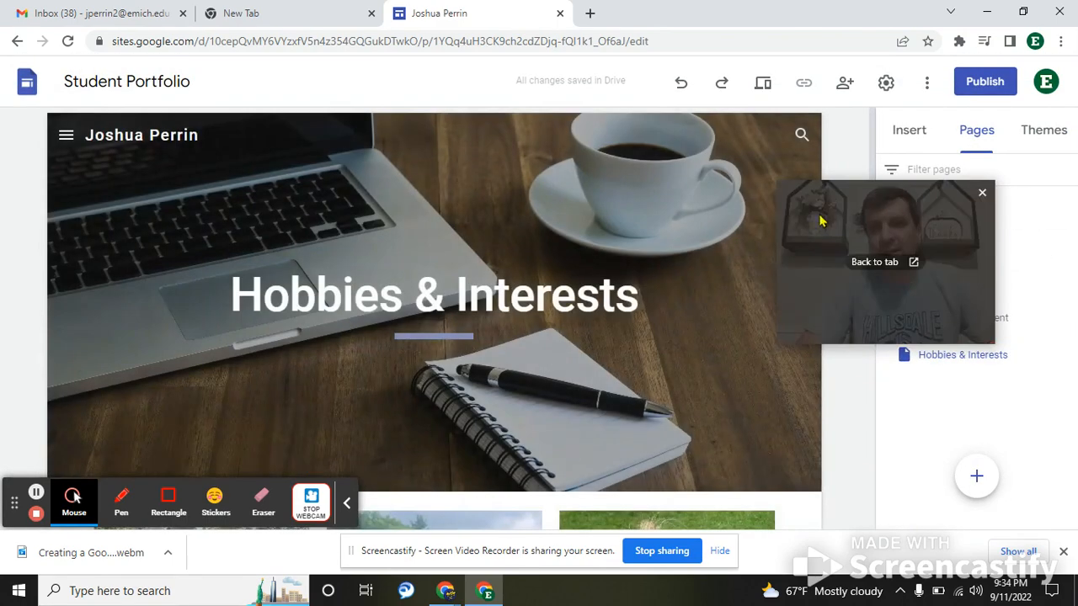
left_click_drag(818, 222, 906, 449)
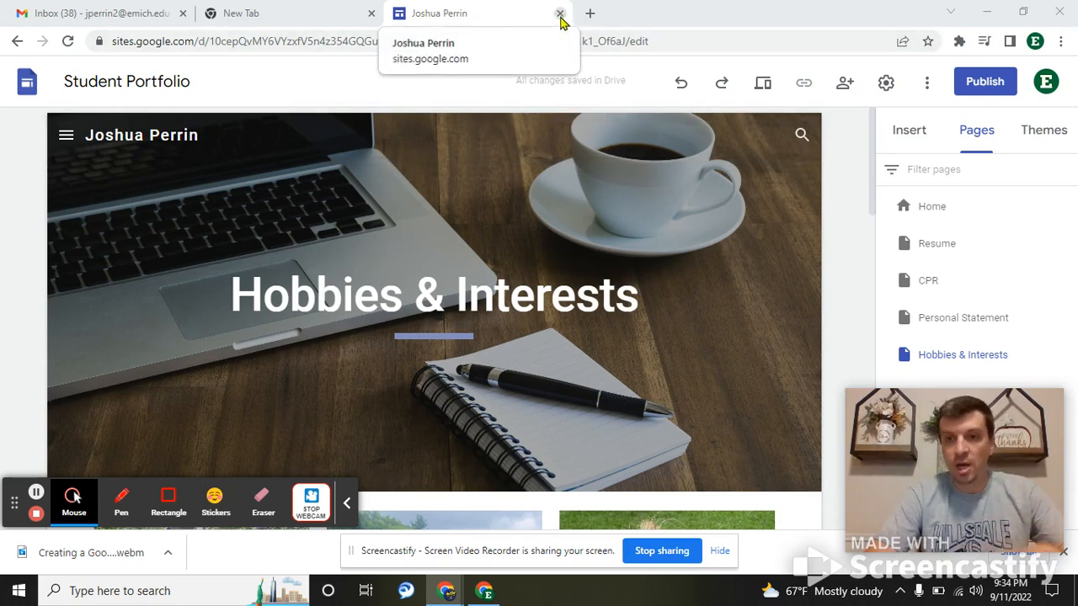
left_click(560, 15)
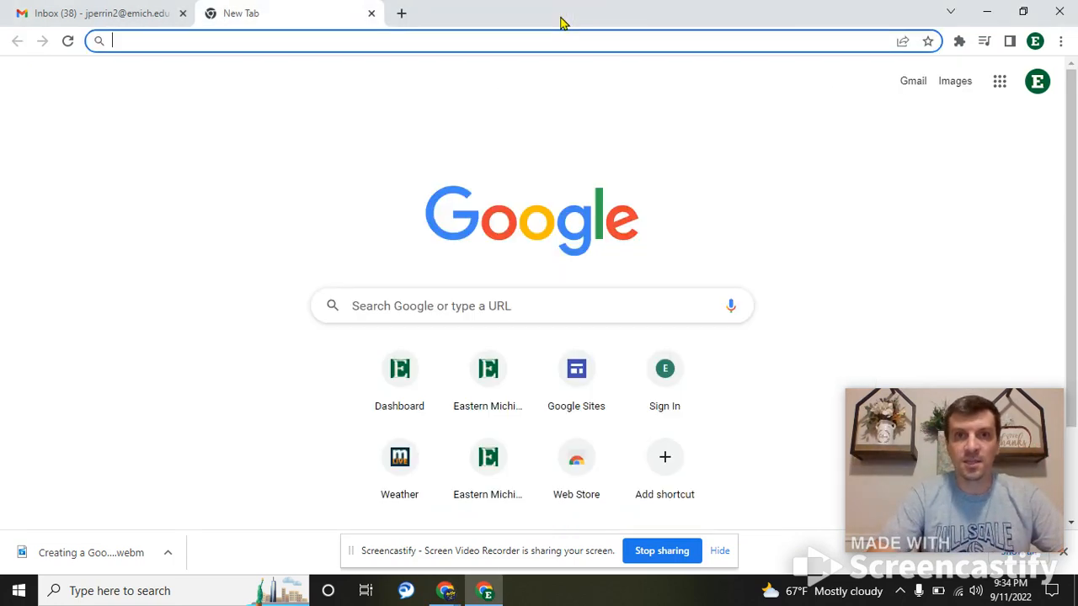
- Go to sites.google.com and reopen the Student Portfolio site from Recent sites
left_click(399, 38)
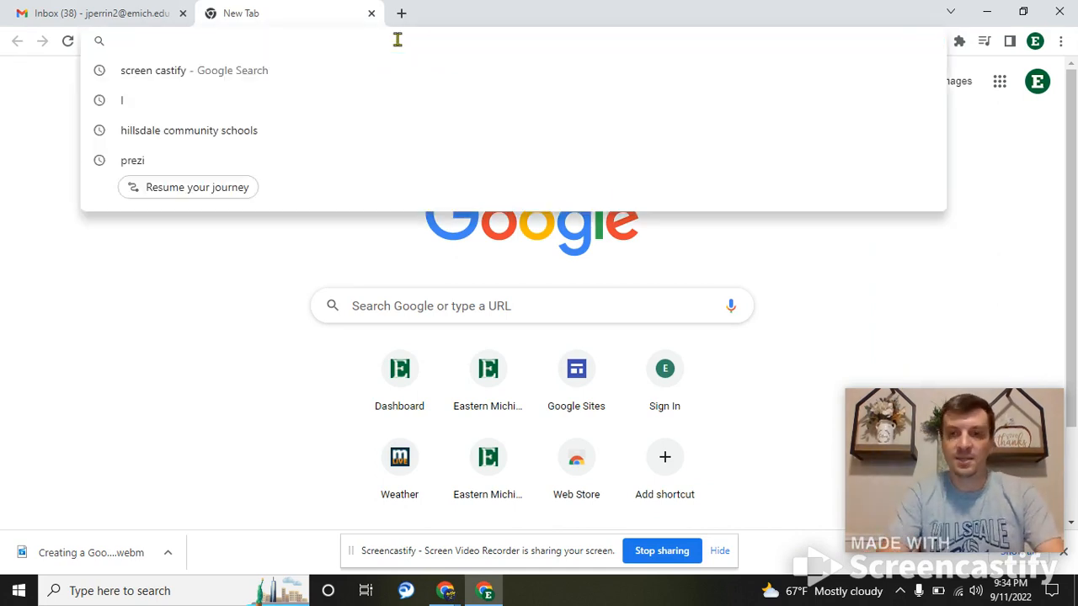
type("sites.")
key("Return")
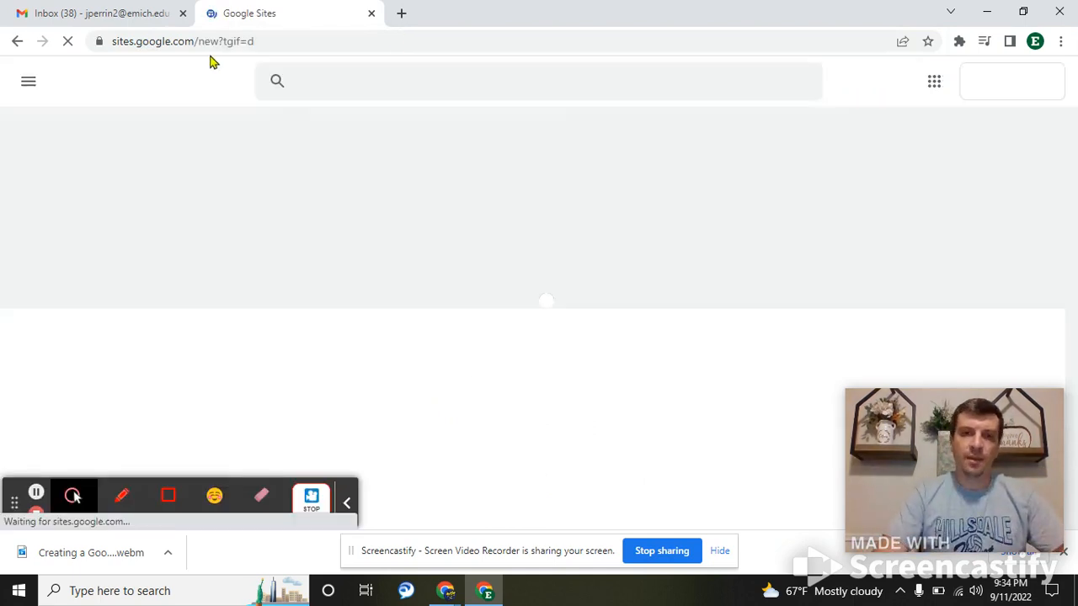
scroll(400, 238, "down", 2)
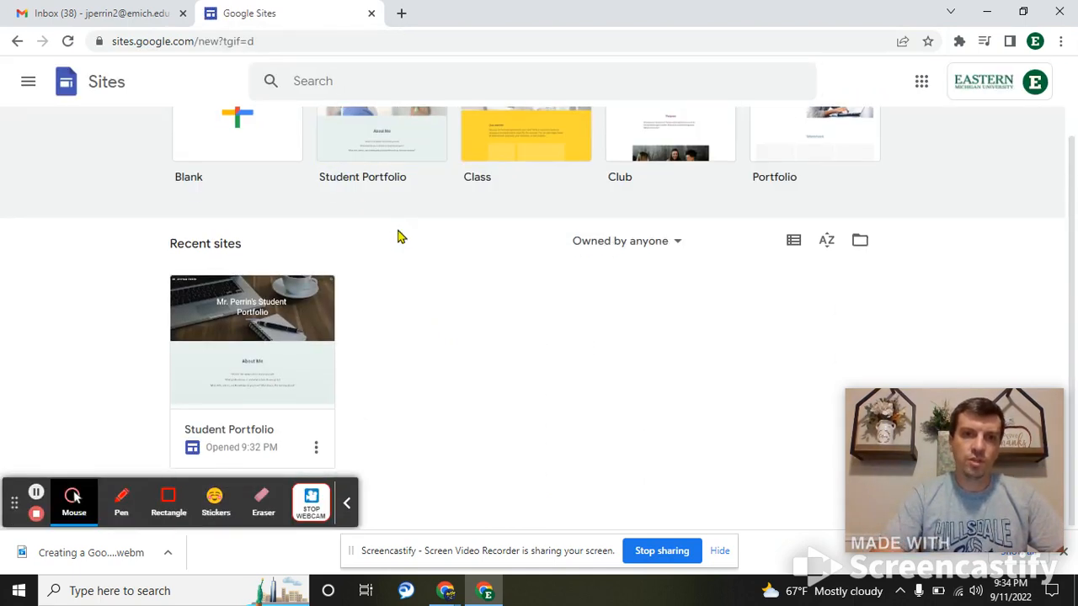
left_click(296, 402)
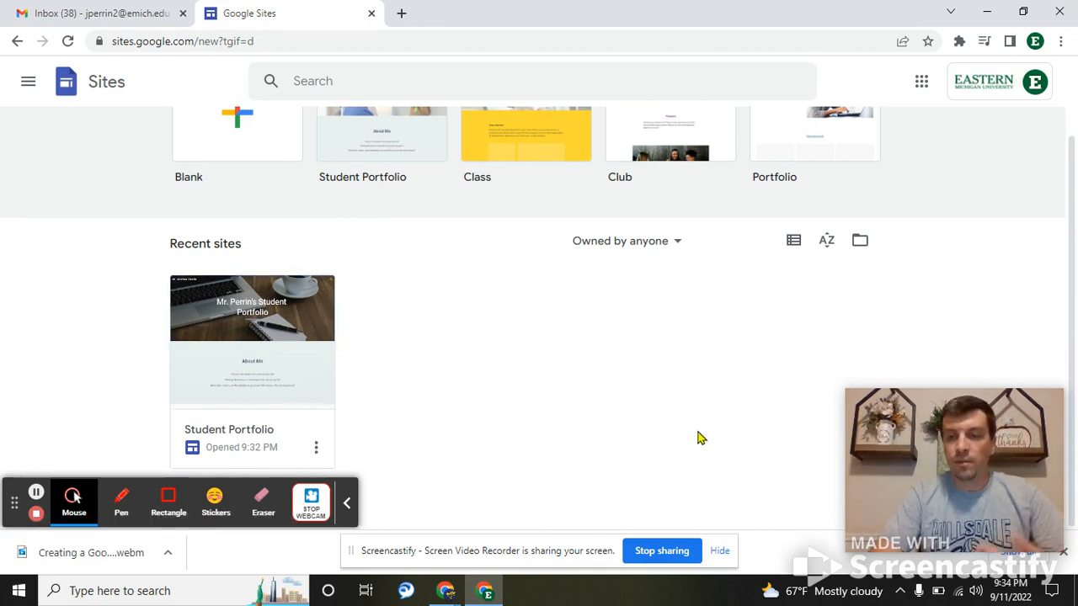